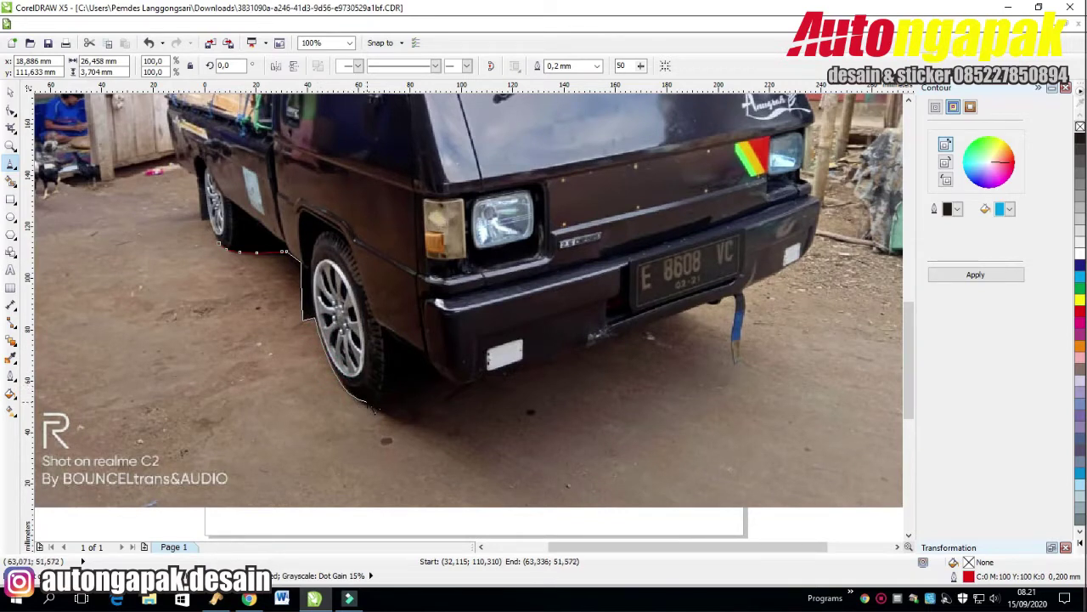
Place Bezier nodes along the rear wheel's bottom and the curved bumper, ending at the hanging strap.
left_click(369, 402)
left_click(403, 398)
left_click(415, 387)
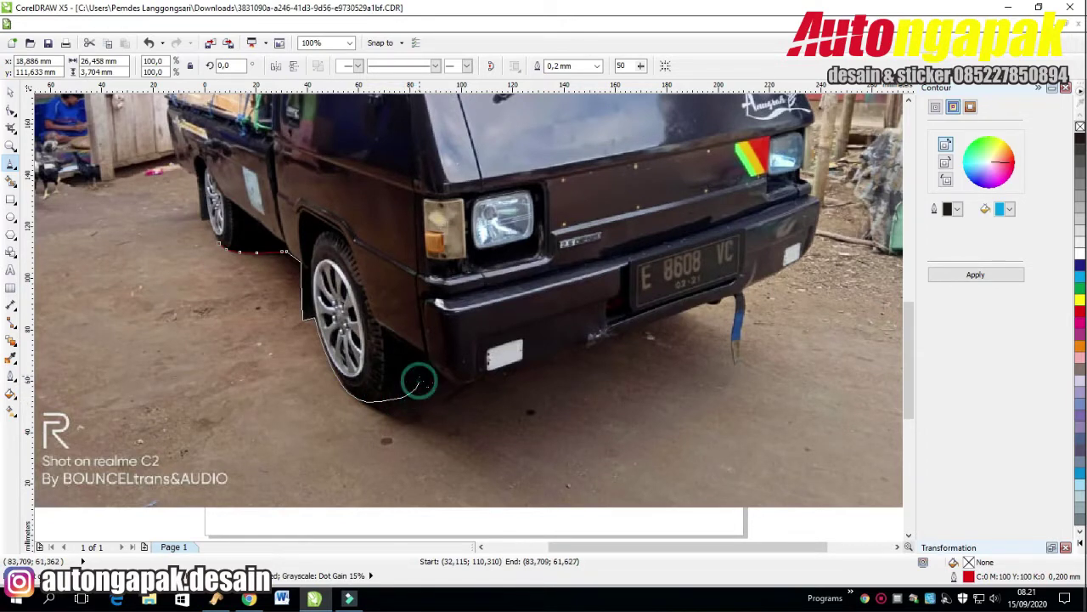
left_click(422, 372)
left_click(457, 388)
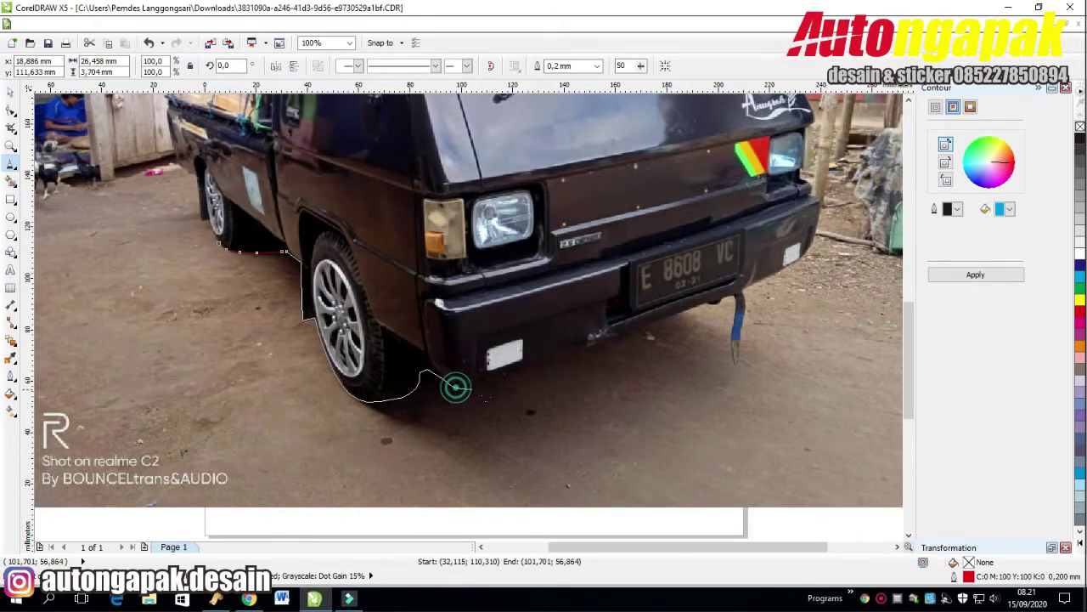
left_click(605, 346)
left_click_drag(705, 318, 703, 311)
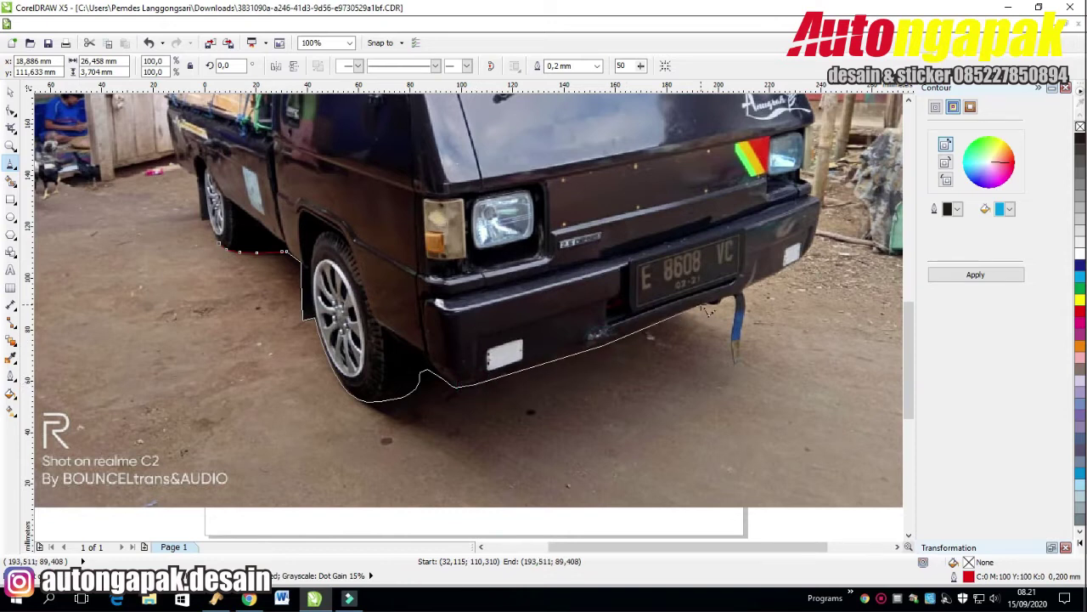
left_click(737, 304)
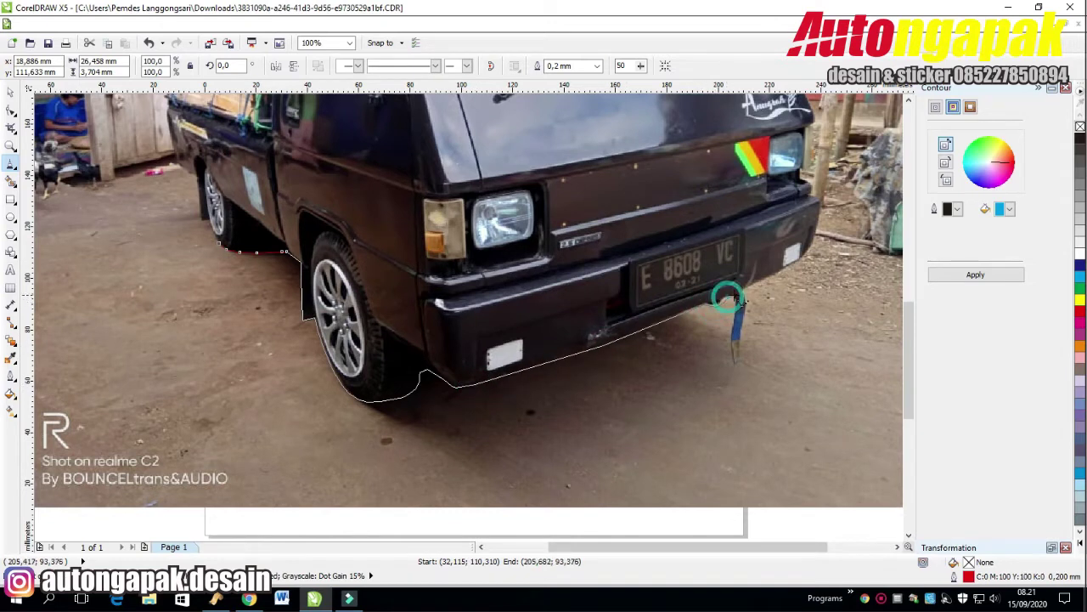
left_click(736, 367)
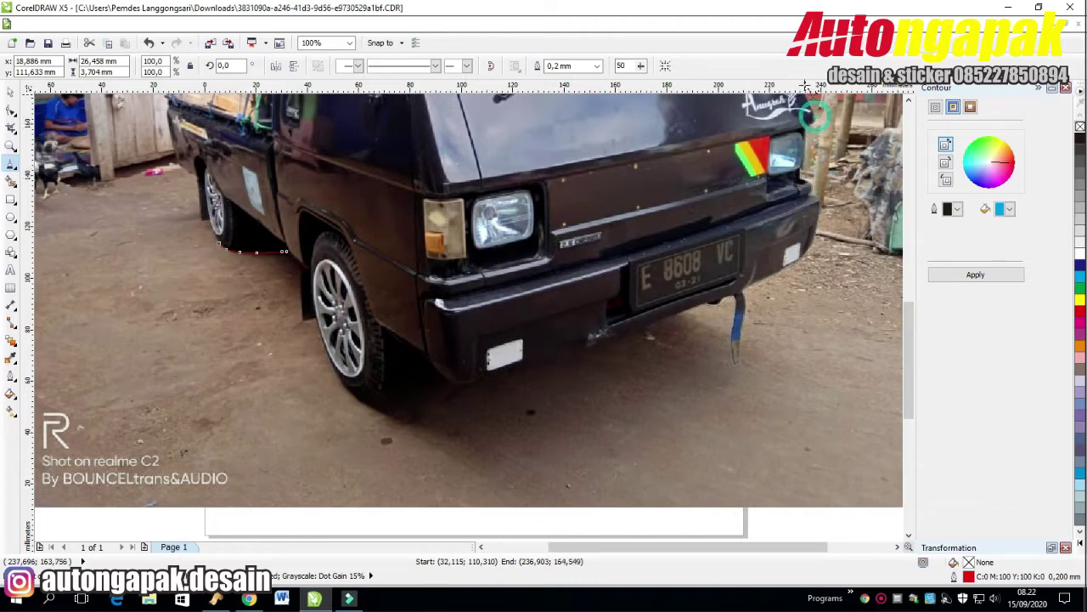
Add a node at the wooden load's edge, close the path on its start node, and zoom out.
scroll(814, 117, "up", 2)
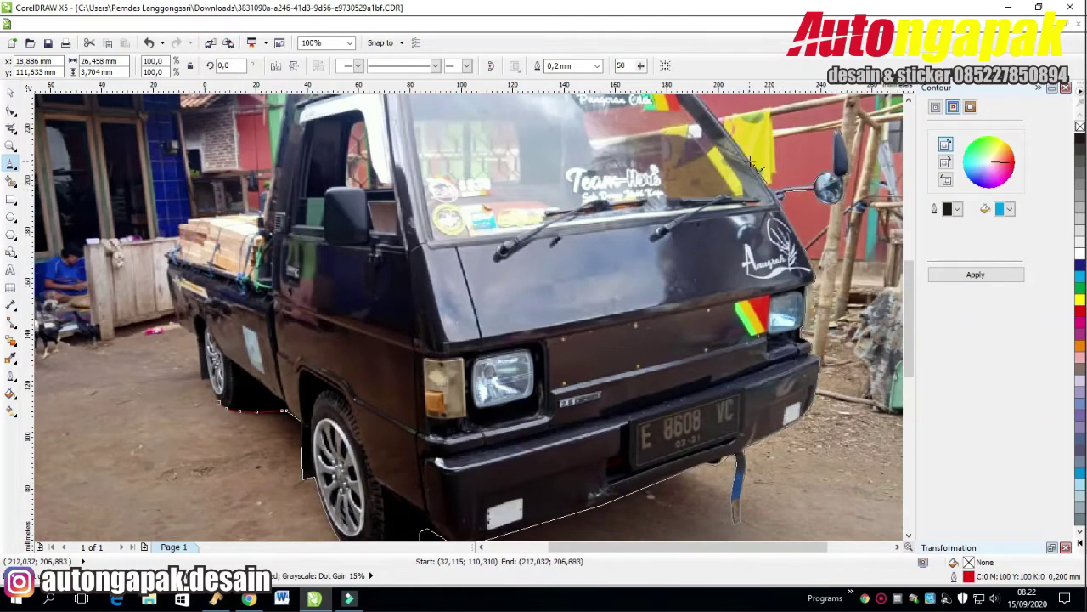
scroll(748, 162, "up", 2)
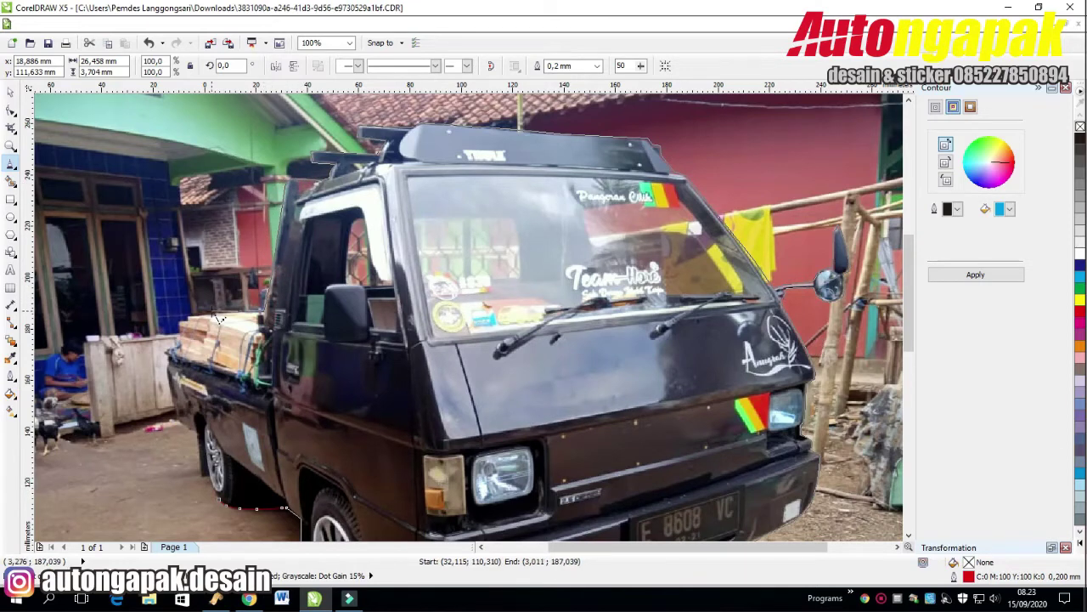
left_click(187, 318)
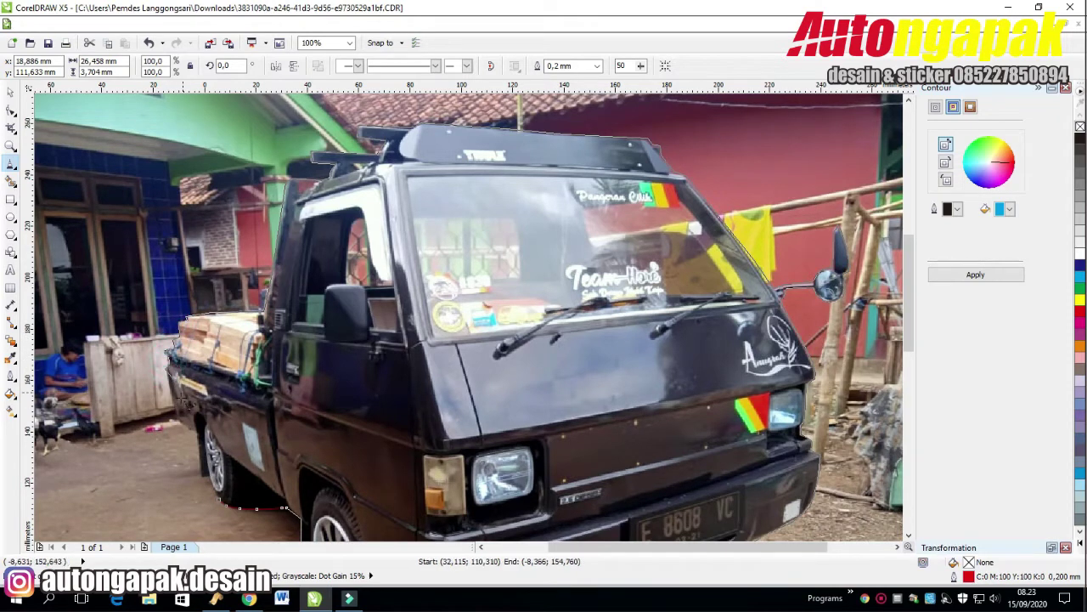
scroll(168, 367, "down", 1)
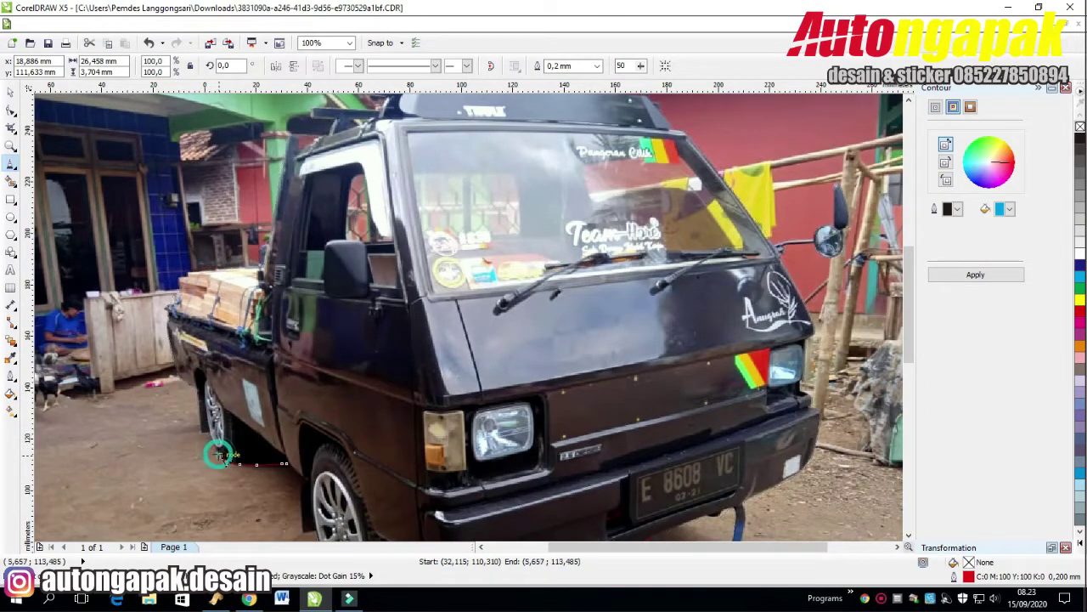
left_click(214, 448)
key("F3")
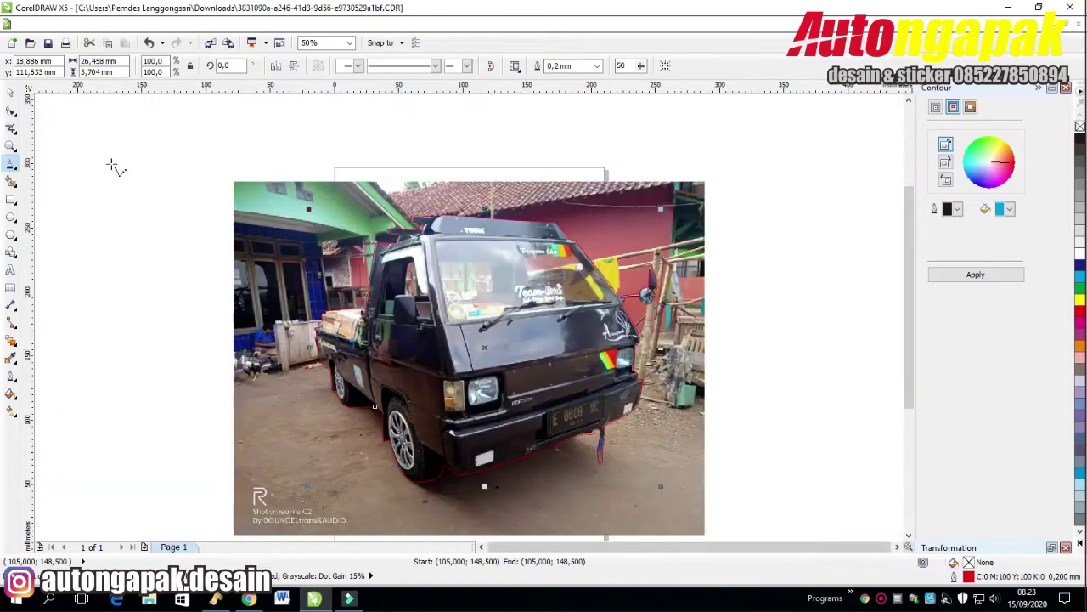
With the Shape tool, remove and adjust nodes along the windshield edge to fit the glass.
left_click(11, 111)
scroll(616, 327, "up", 2)
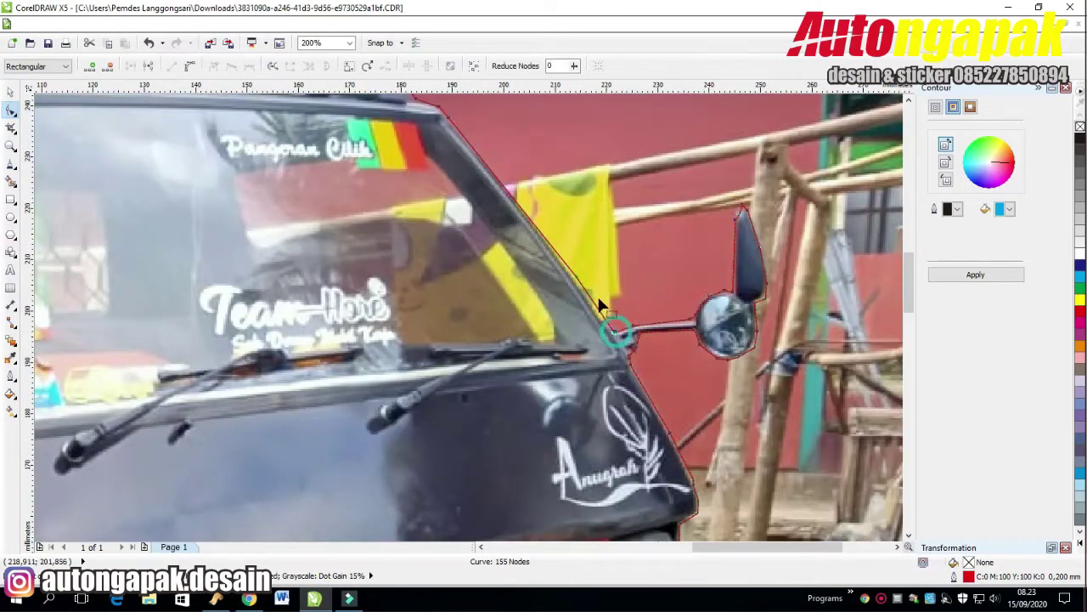
double_click(584, 287)
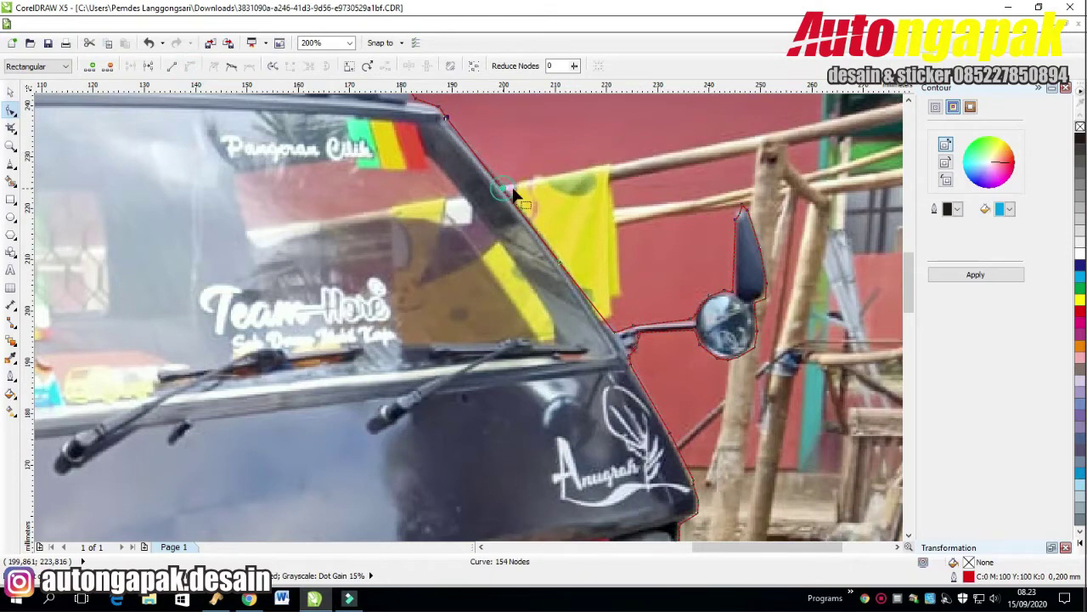
left_click(585, 309)
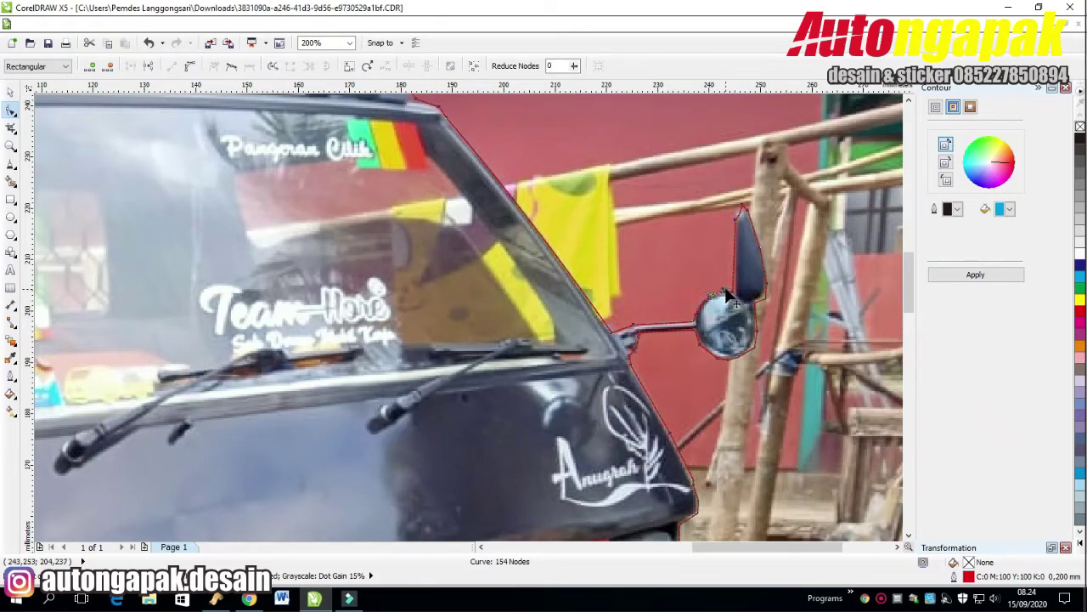
Convert and delete nodes on the side mirror outline using the property bar node options.
left_click(189, 66)
left_click(754, 342)
left_click(189, 66)
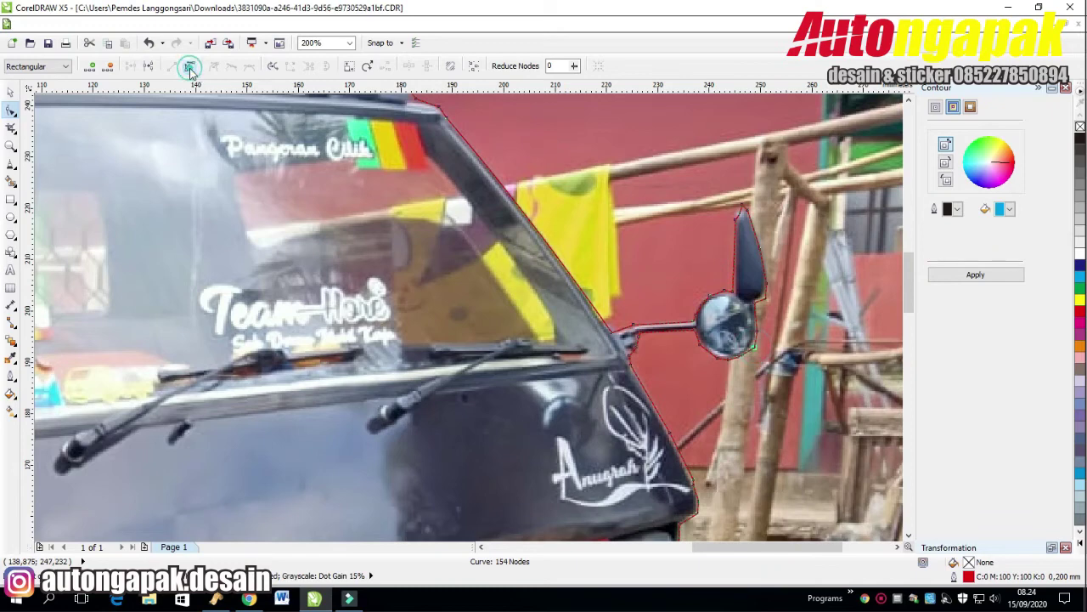
left_click(753, 343)
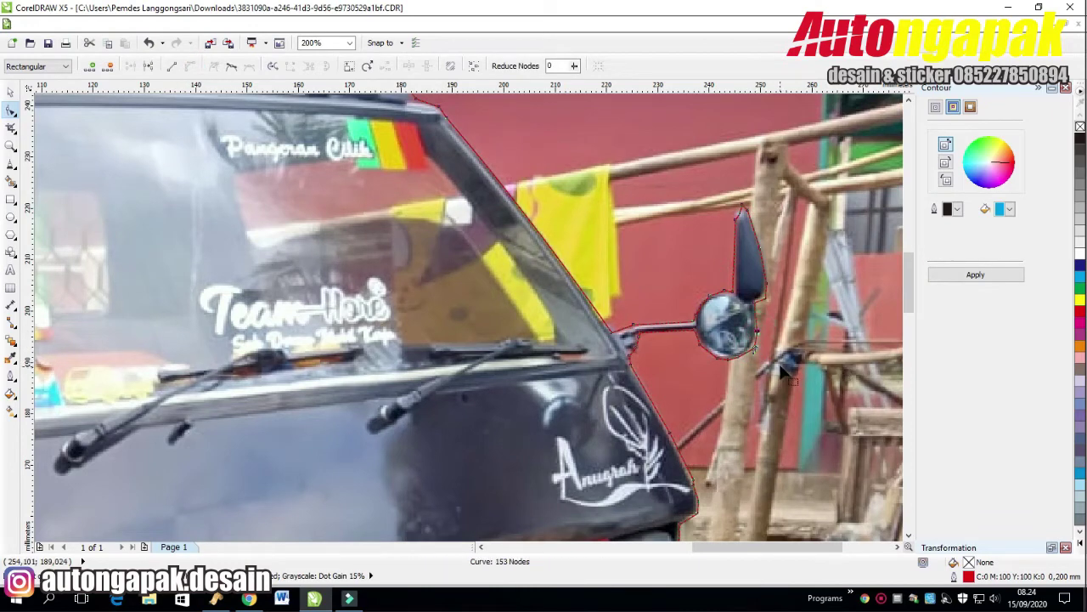
scroll(764, 361, "up", 1)
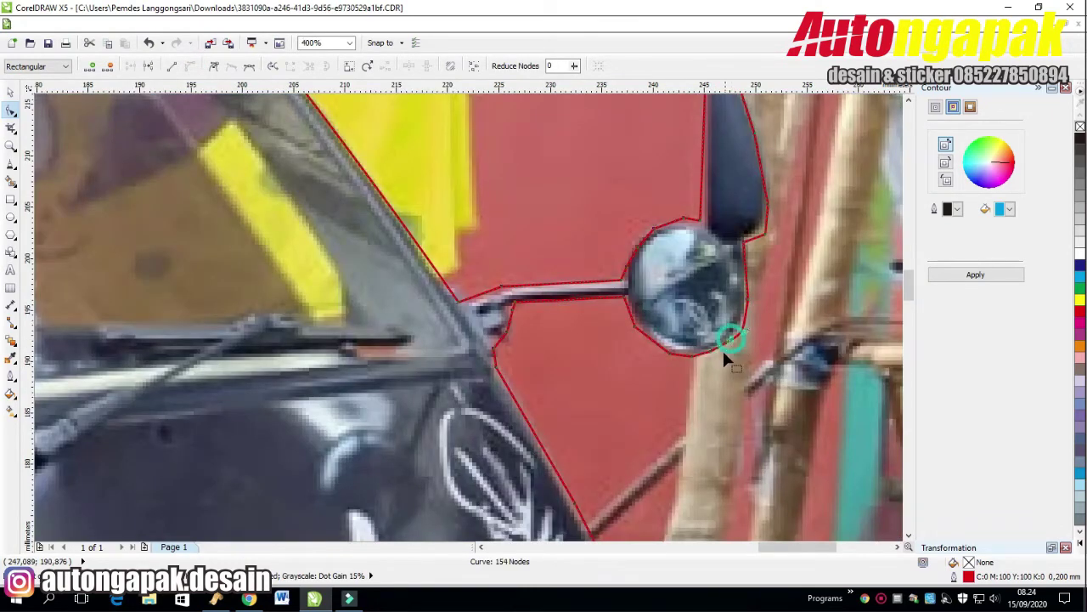
Delete surplus nodes beside the mirror and along its bottom and lower-left edges.
double_click(726, 352)
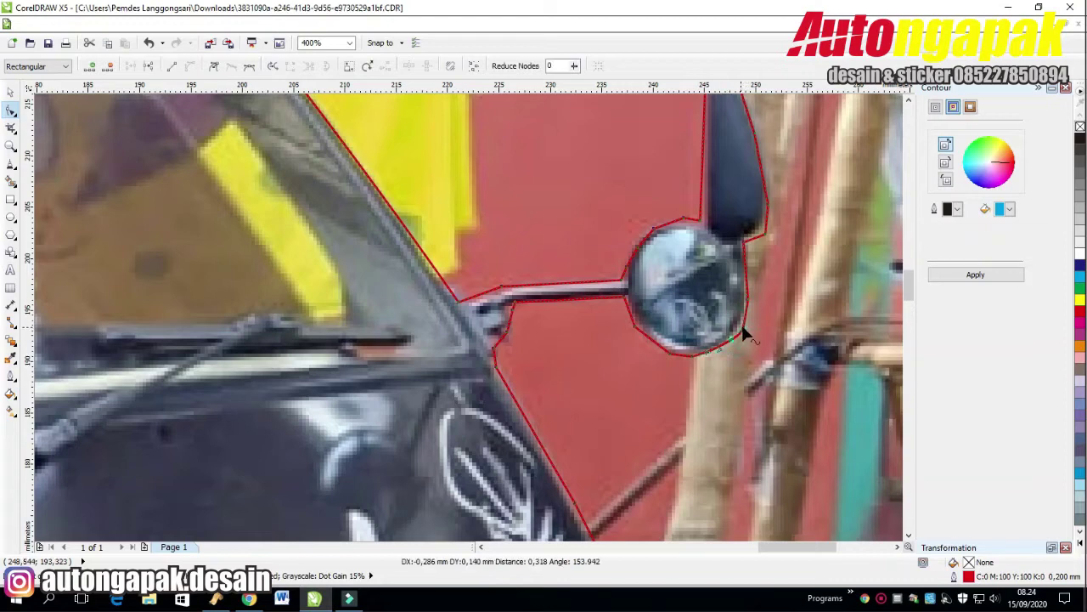
scroll(746, 335, "up", 1)
double_click(585, 368)
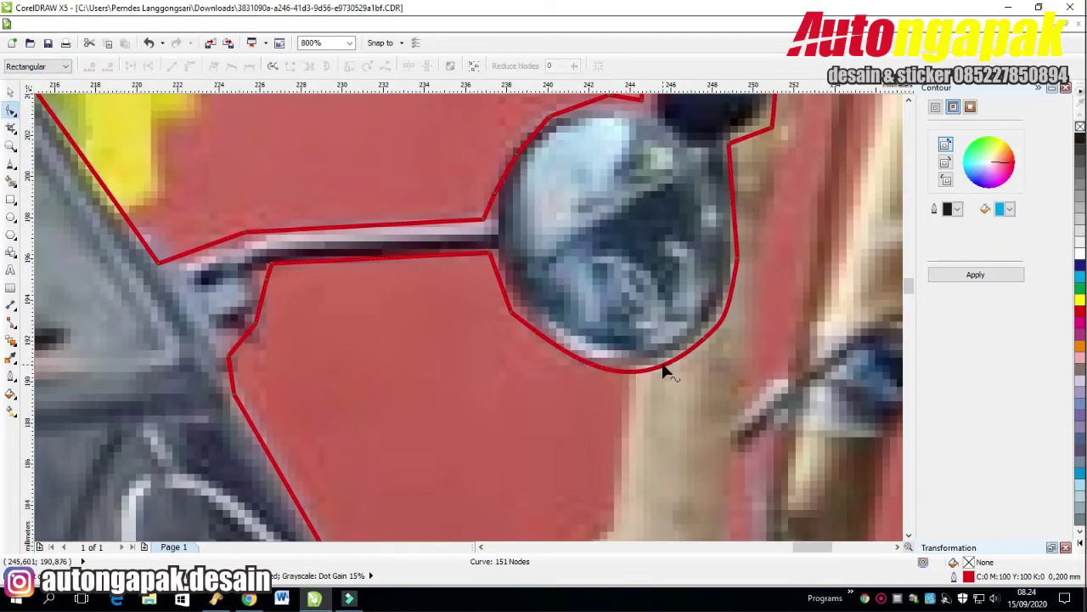
double_click(510, 311)
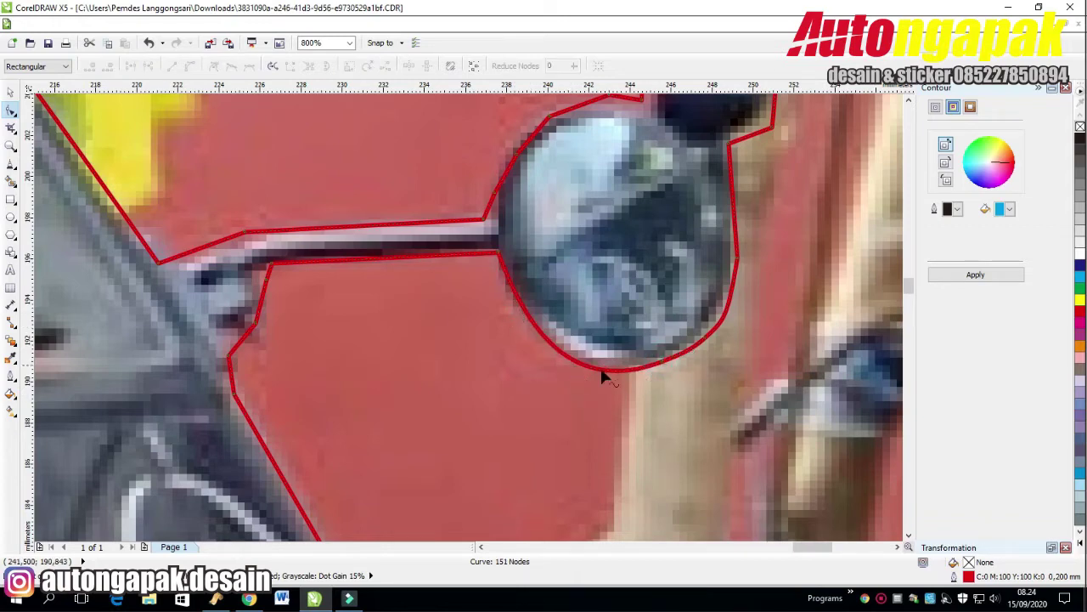
left_click(661, 360)
left_click(356, 605)
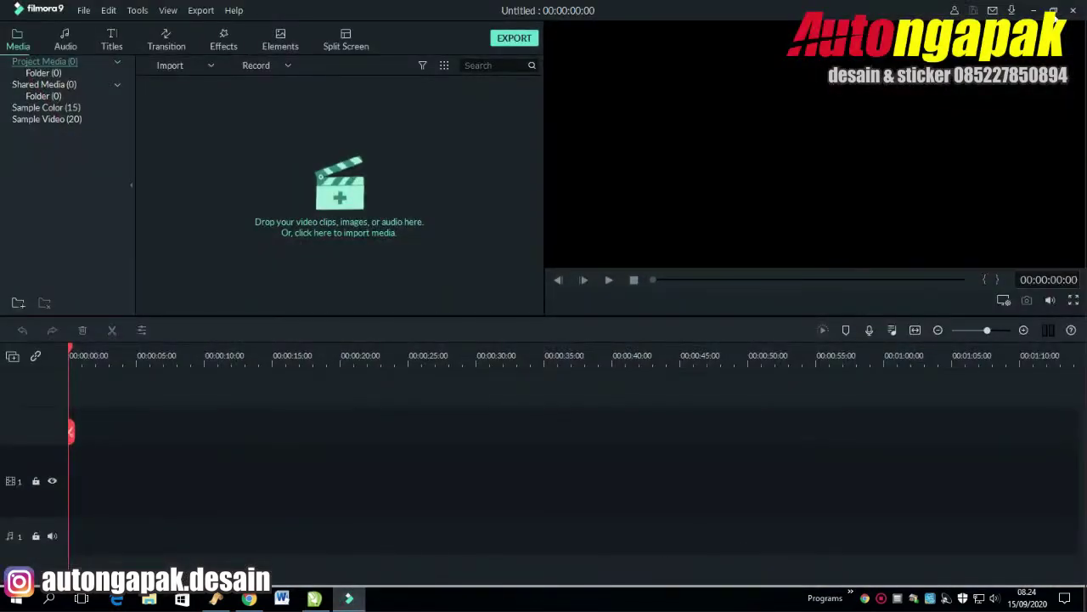
left_click(1033, 11)
Flatten the mirror's bottom curve and remove the kink and extra lower-right nodes.
left_click_drag(566, 397, 573, 368)
double_click(735, 259)
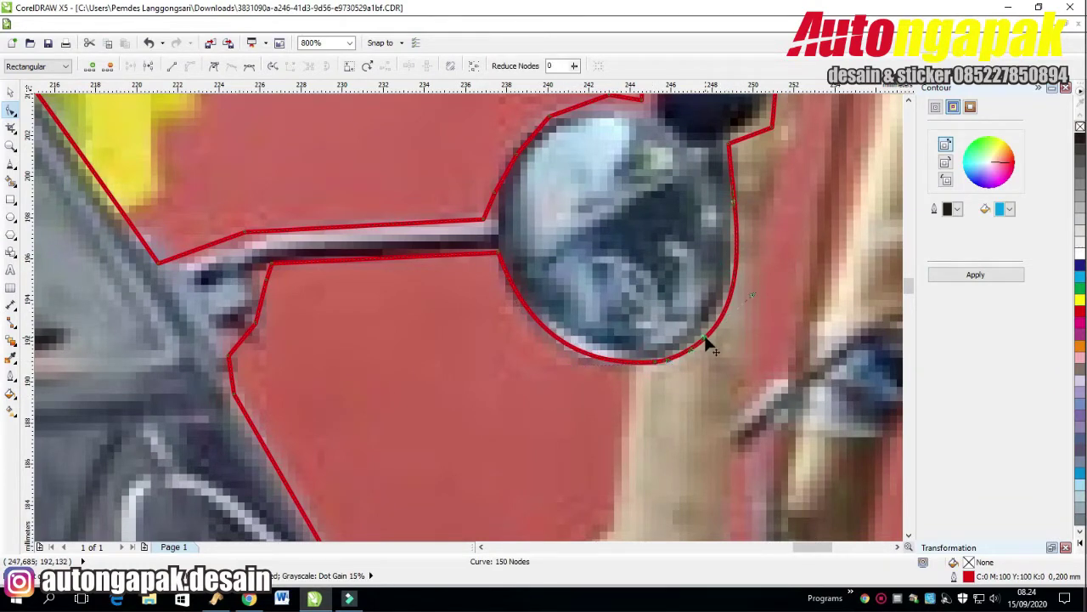
double_click(704, 340)
left_click(654, 364)
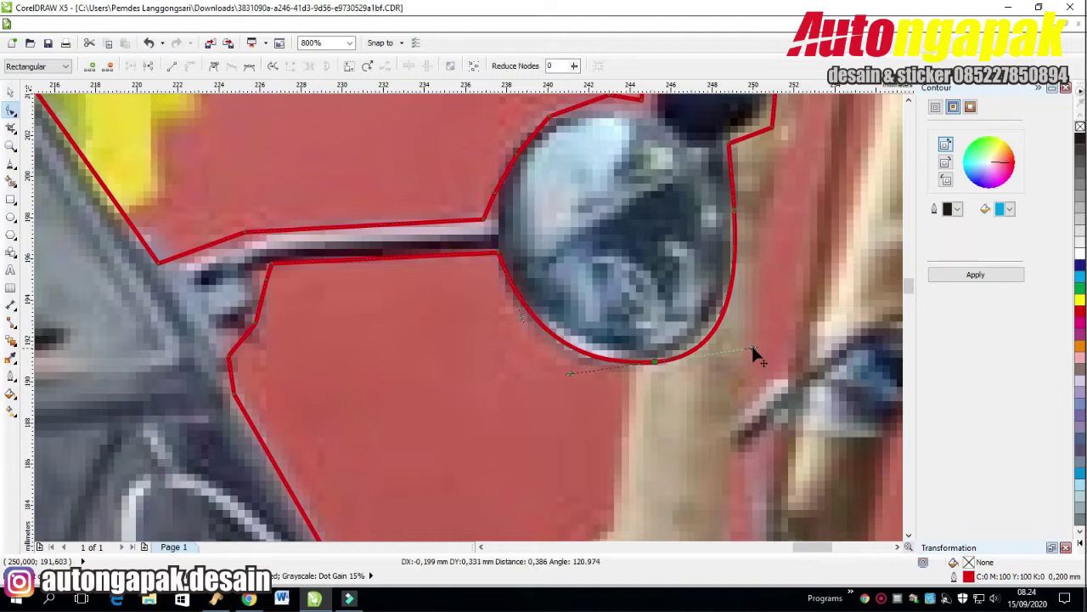
key("Delete")
scroll(902, 109, "up", 3)
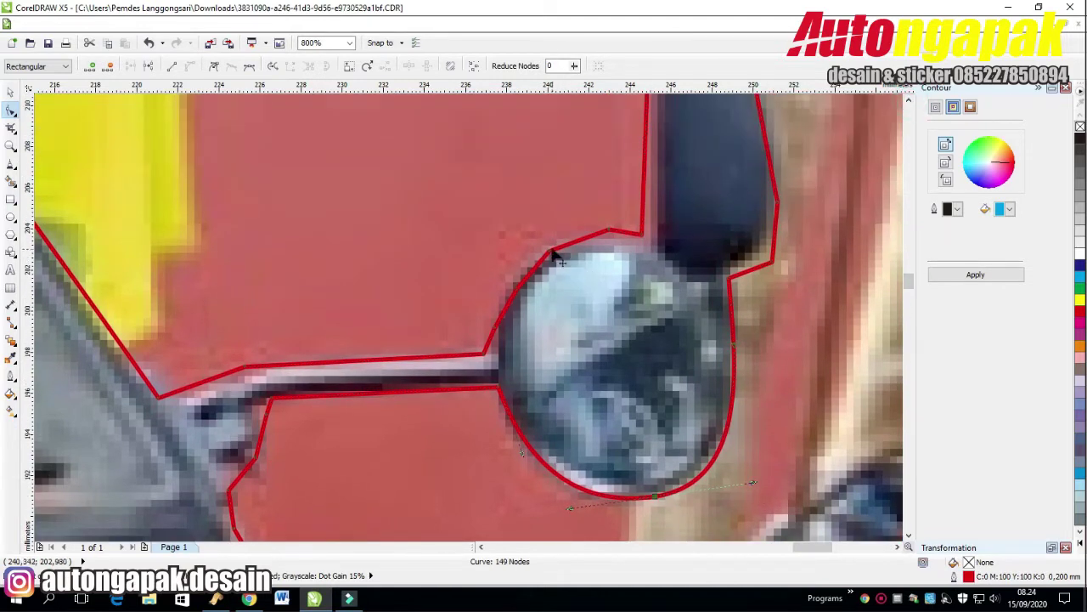
Reshape the curve over the top of the mirror to follow its round edge.
left_click_drag(610, 235, 498, 355)
left_click_drag(534, 262, 506, 246)
left_click(535, 246)
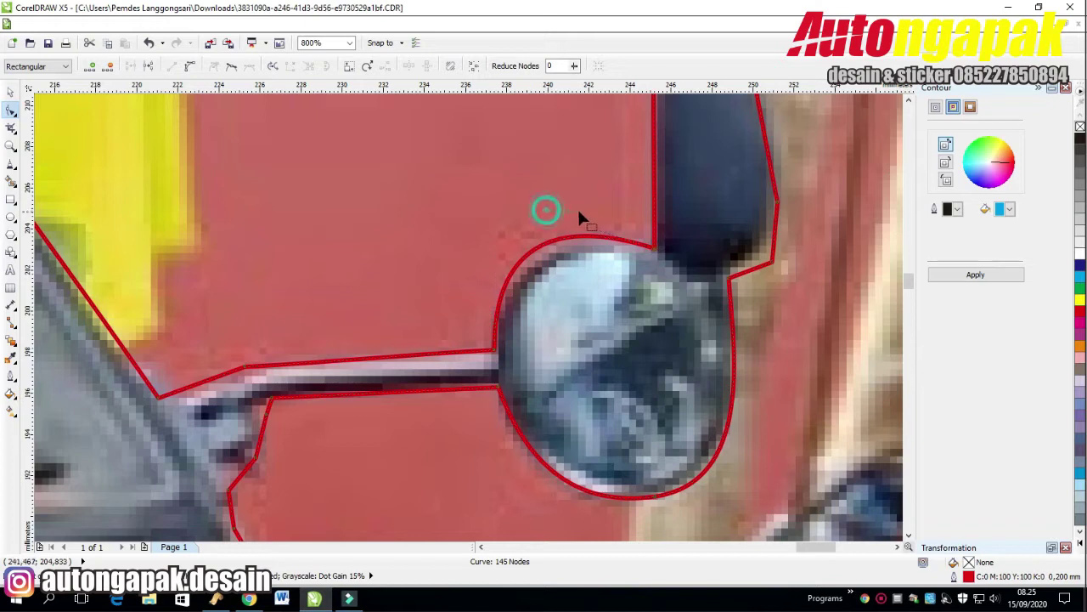
left_click_drag(547, 212, 583, 211)
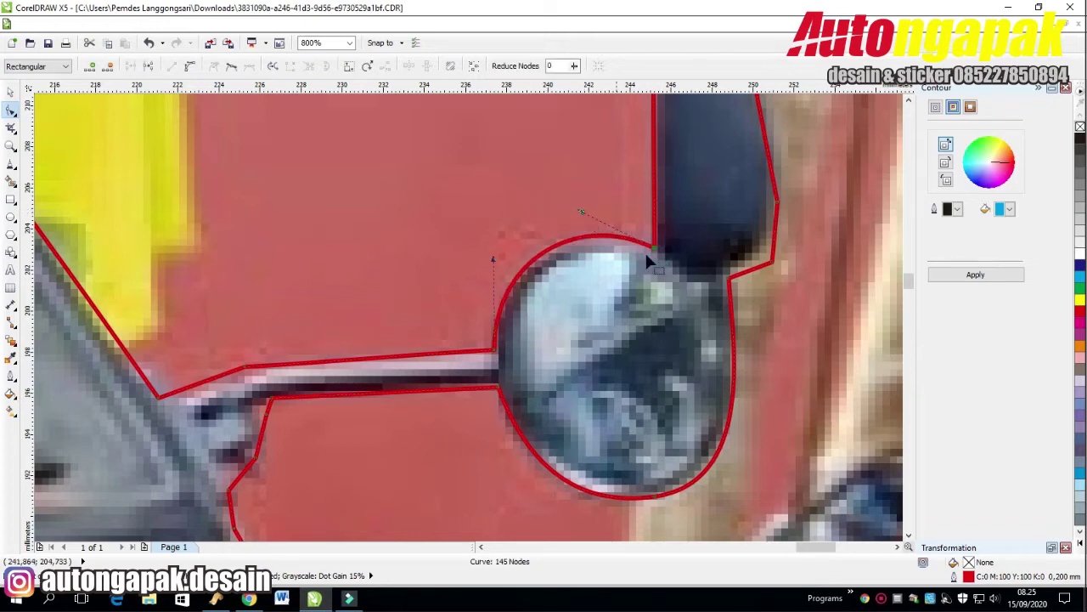
left_click(726, 285)
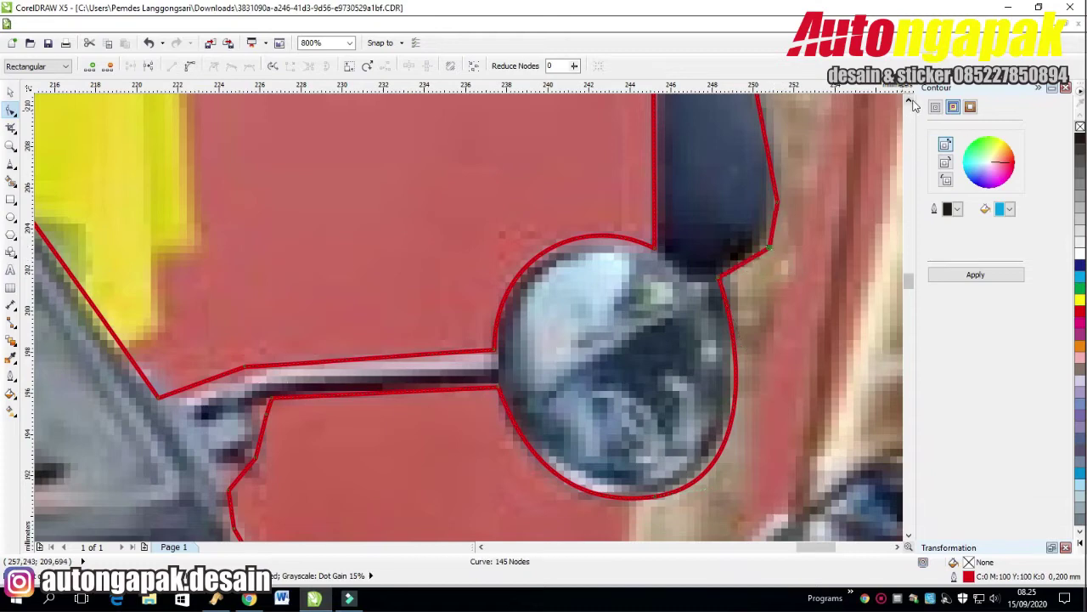
Remove the housing's pointed tip and bend its right edge into a smooth curve.
scroll(603, 261, "up", 3)
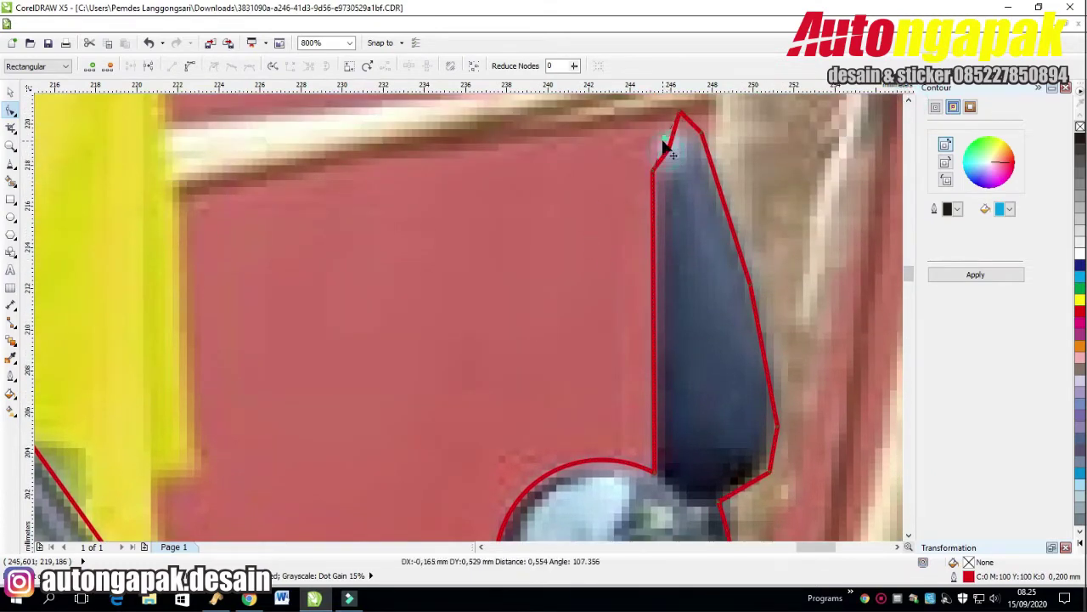
double_click(680, 113)
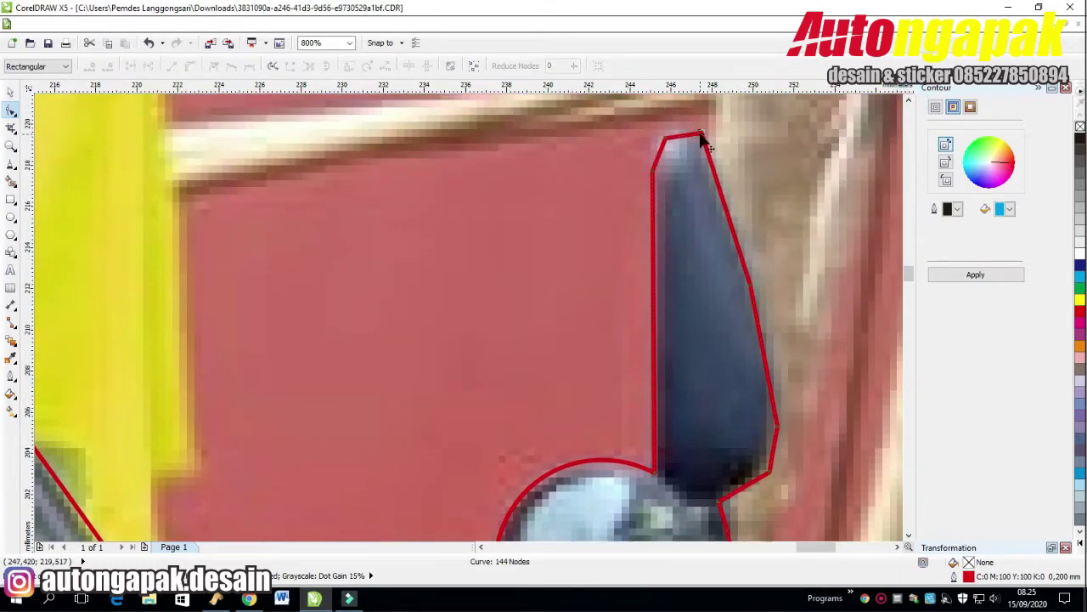
left_click(754, 298)
left_click(190, 66)
left_click_drag(725, 244, 757, 340)
double_click(776, 424)
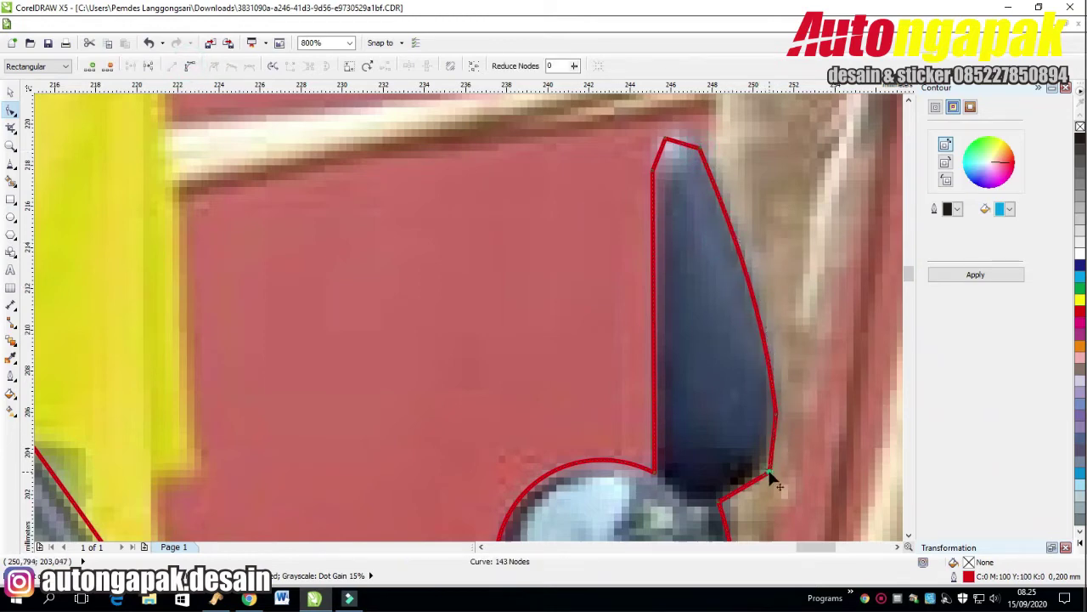
scroll(800, 442, "down", 5)
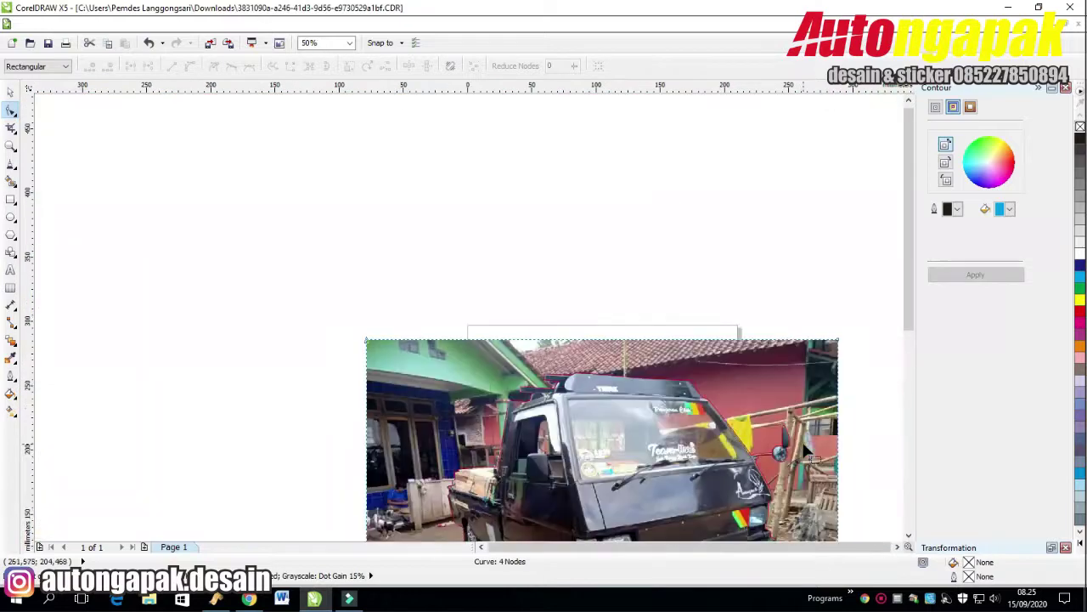
Intersect the traced outline with the truck photo to cut the truck out of its background.
key("space")
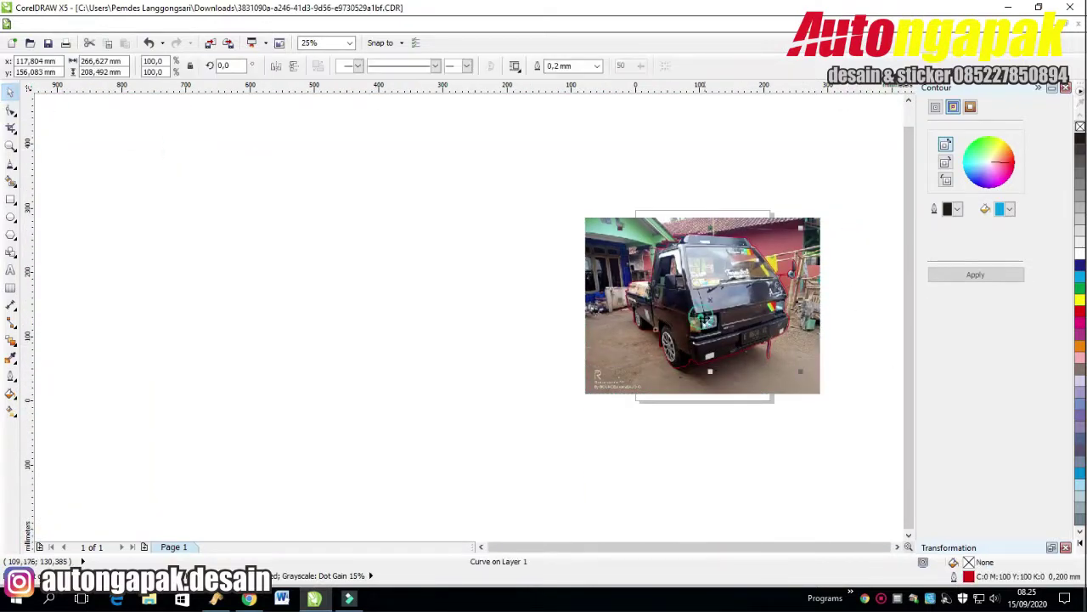
left_click(628, 372, "shift")
left_click(453, 65)
left_click(699, 107)
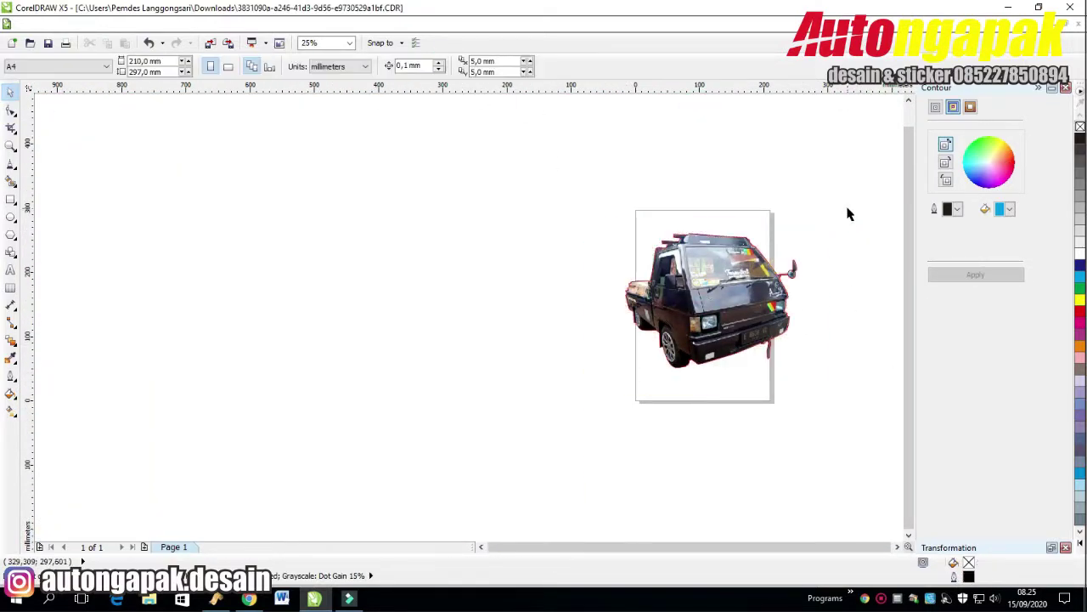
left_click(897, 547)
scroll(580, 359, "up", 1)
left_click(708, 309)
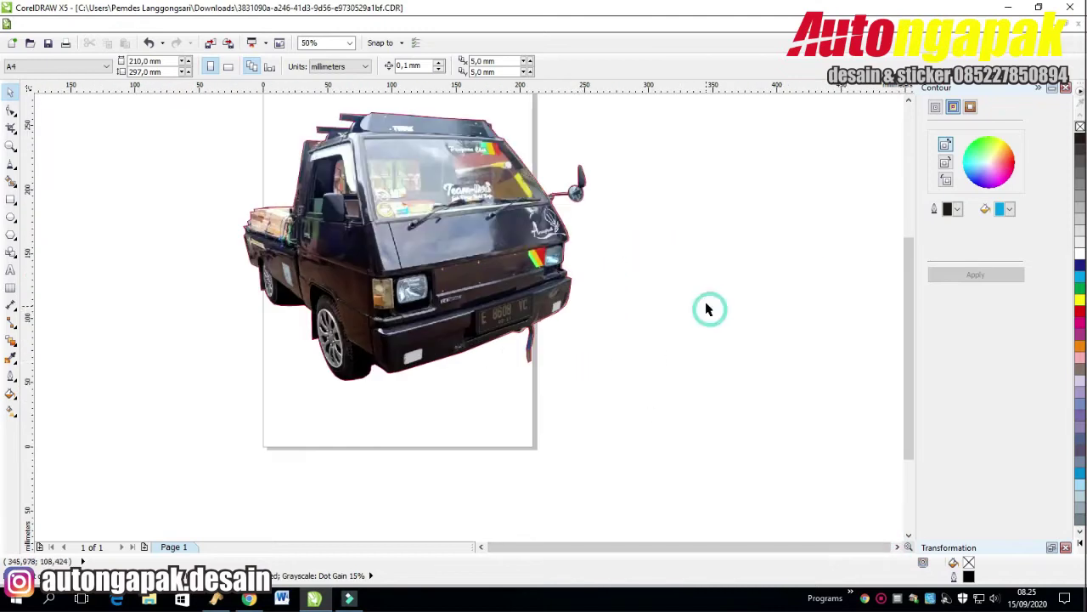
left_click(212, 281)
Draw a closed angled polygon beneath the truck with the Freehand tool.
left_click(11, 163)
left_click(238, 274)
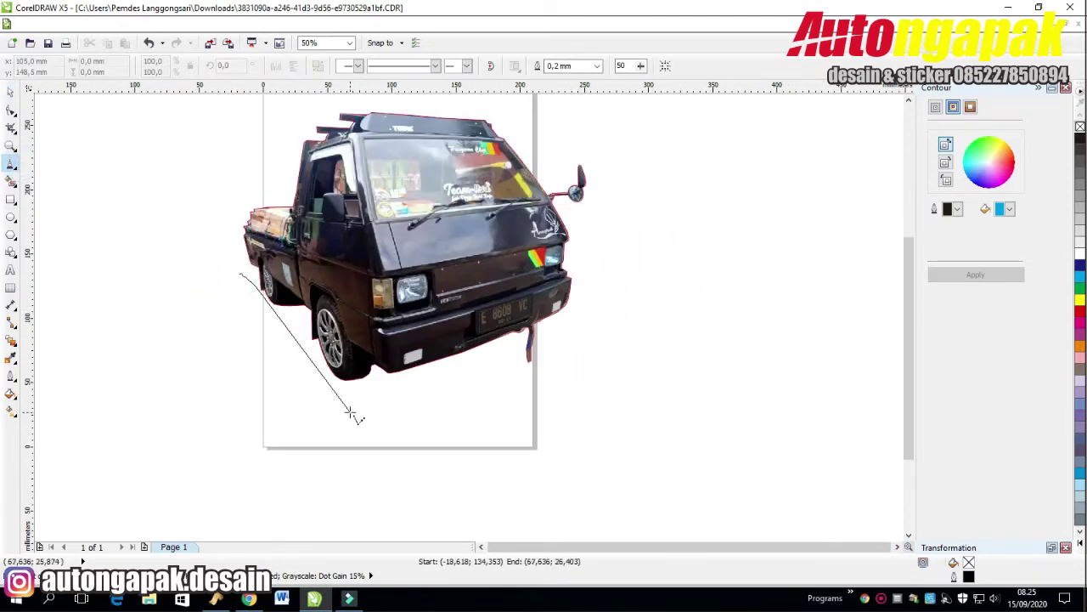
left_click(350, 413)
key("Delete")
left_click(231, 264)
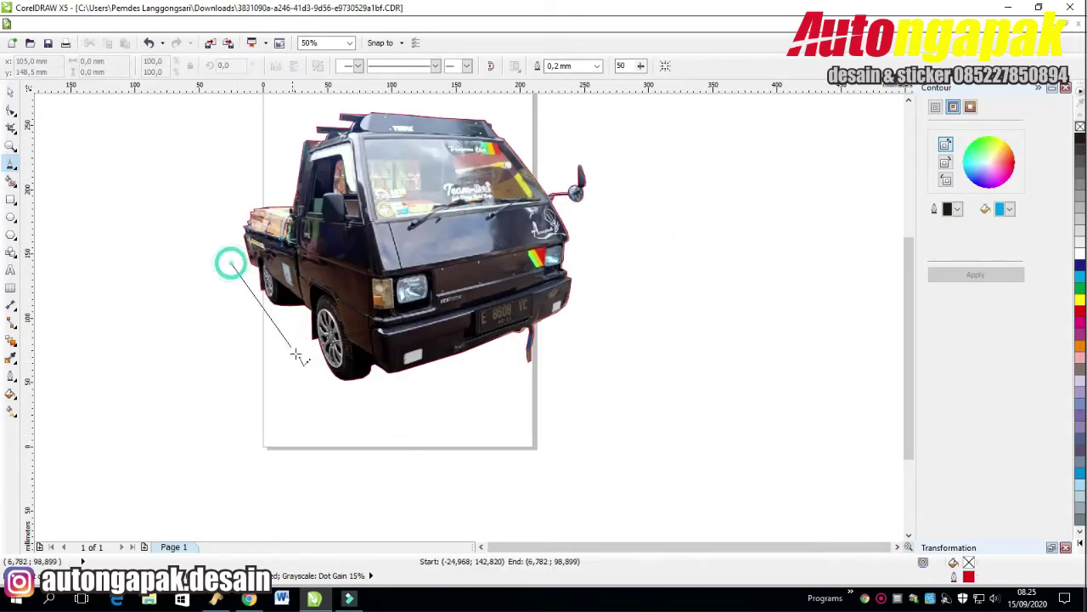
double_click(353, 409)
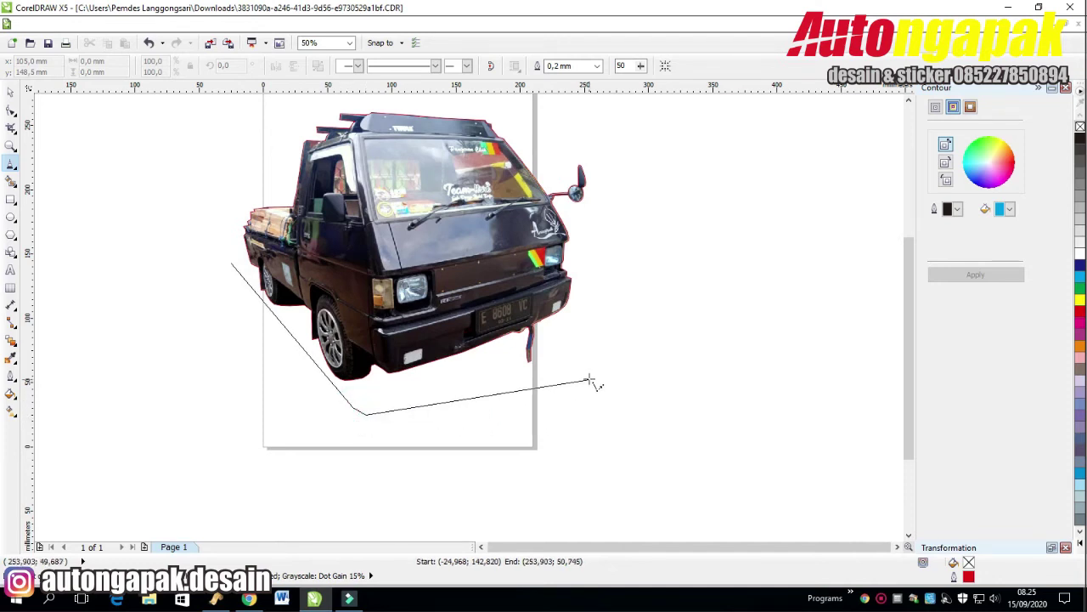
left_click(401, 417)
double_click(569, 368)
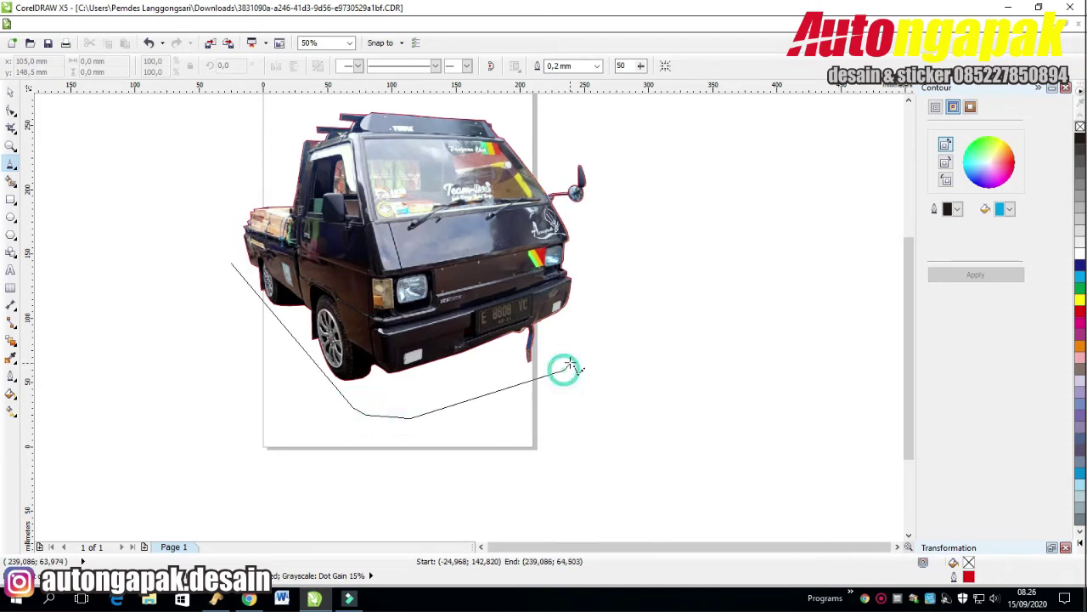
double_click(571, 352)
double_click(440, 252)
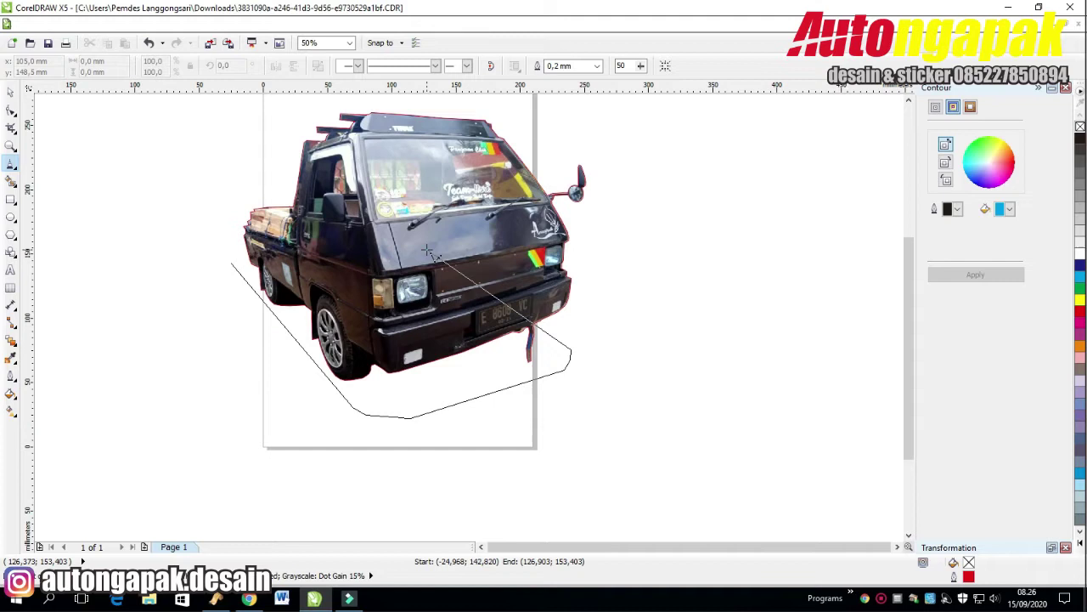
left_click(231, 252)
left_click(231, 265)
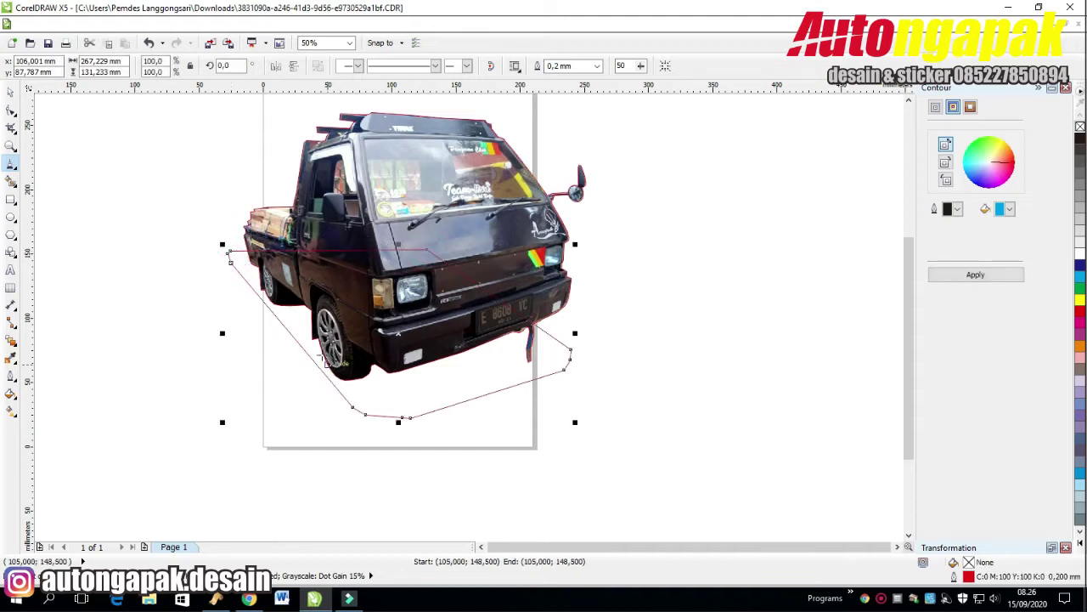
Delete surplus nodes and convert the bottom edge and right corner to rounded curves.
left_click(11, 110)
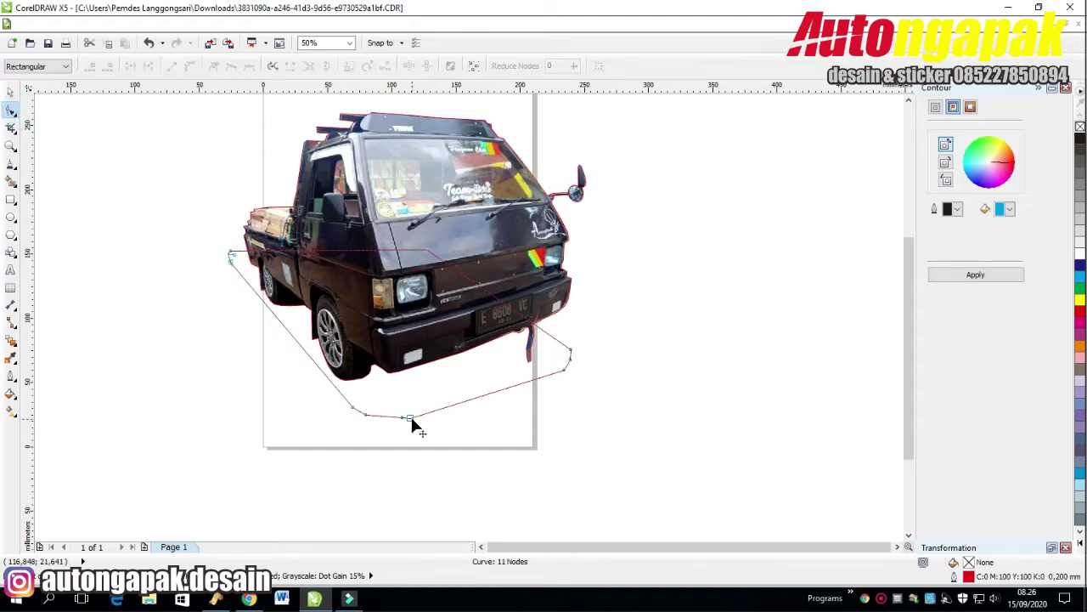
left_click(408, 417)
double_click(366, 415)
left_click(417, 426)
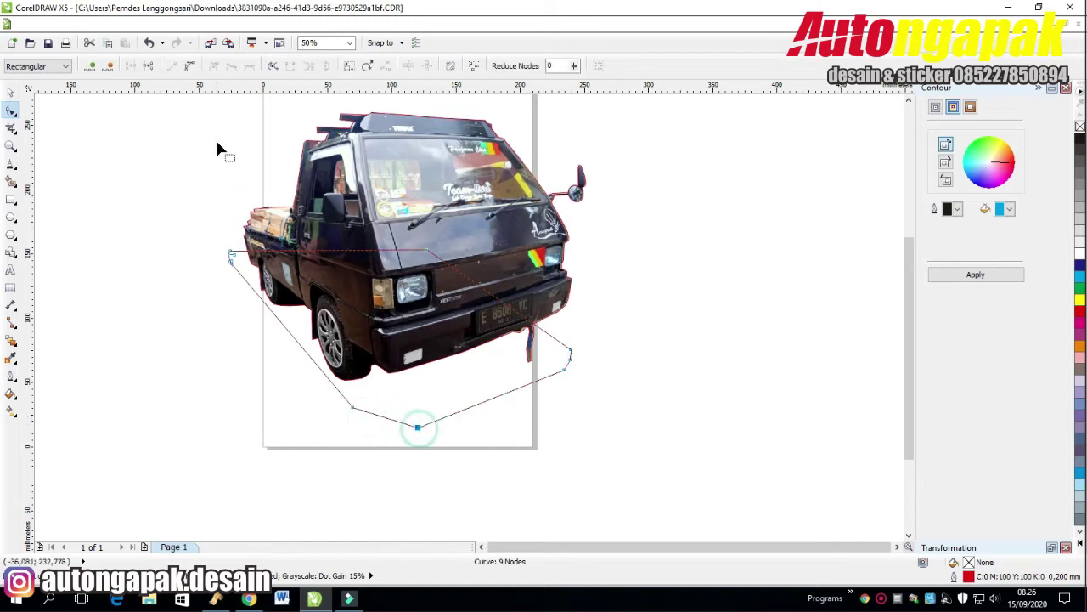
left_click(190, 66)
left_click_drag(371, 417, 399, 435)
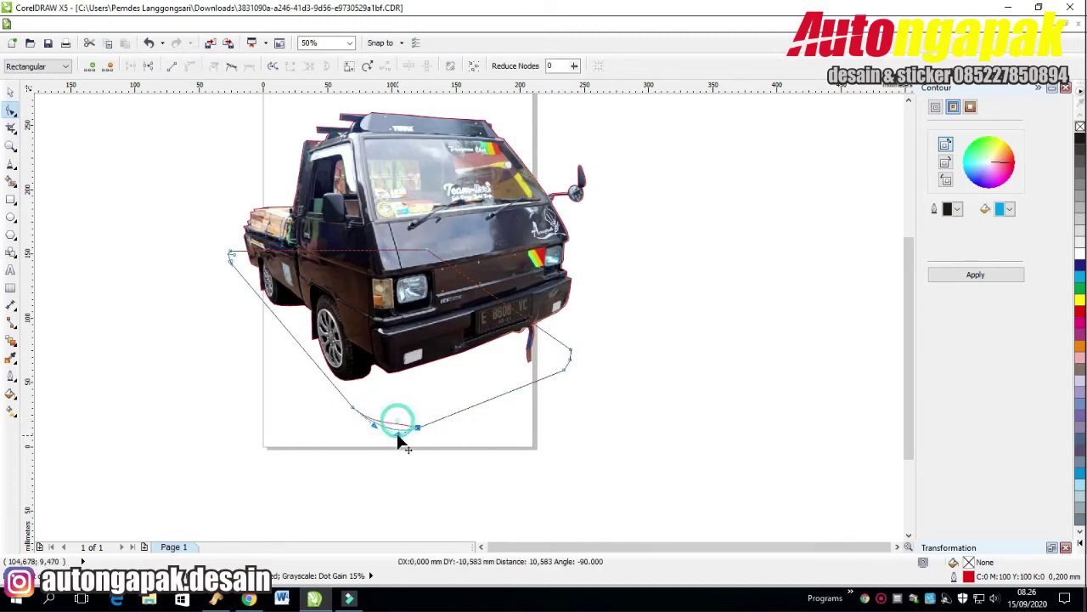
double_click(567, 360)
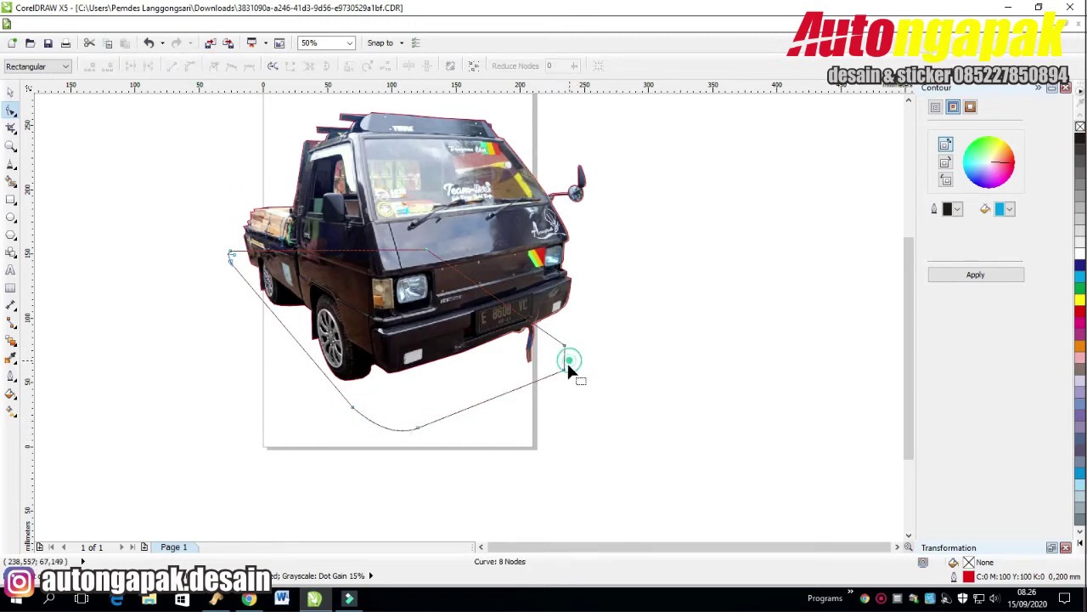
left_click(564, 348)
left_click(189, 66)
mouse_move(562, 361)
left_mouse_down()
mouse_move(574, 359)
mouse_move(554, 380)
mouse_move(560, 350)
mouse_move(558, 374)
left_mouse_up()
Fill the shape under the truck with black, set via CMYK in Uniform Fill.
scroll(663, 273, "down", 1)
key("space")
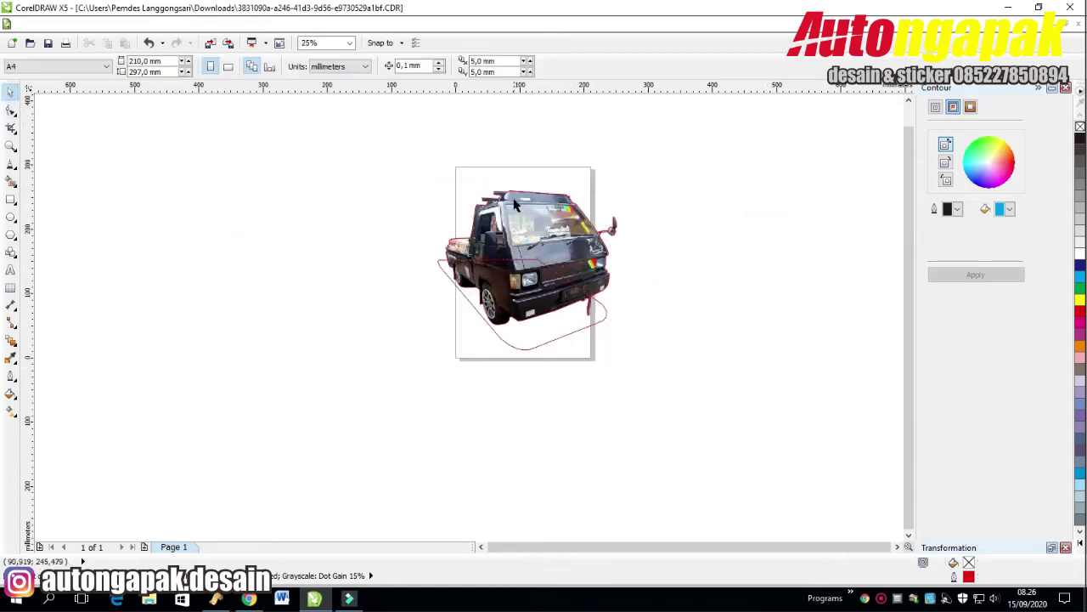
left_click(735, 204)
left_click(556, 328)
left_click(770, 272)
left_click(551, 339)
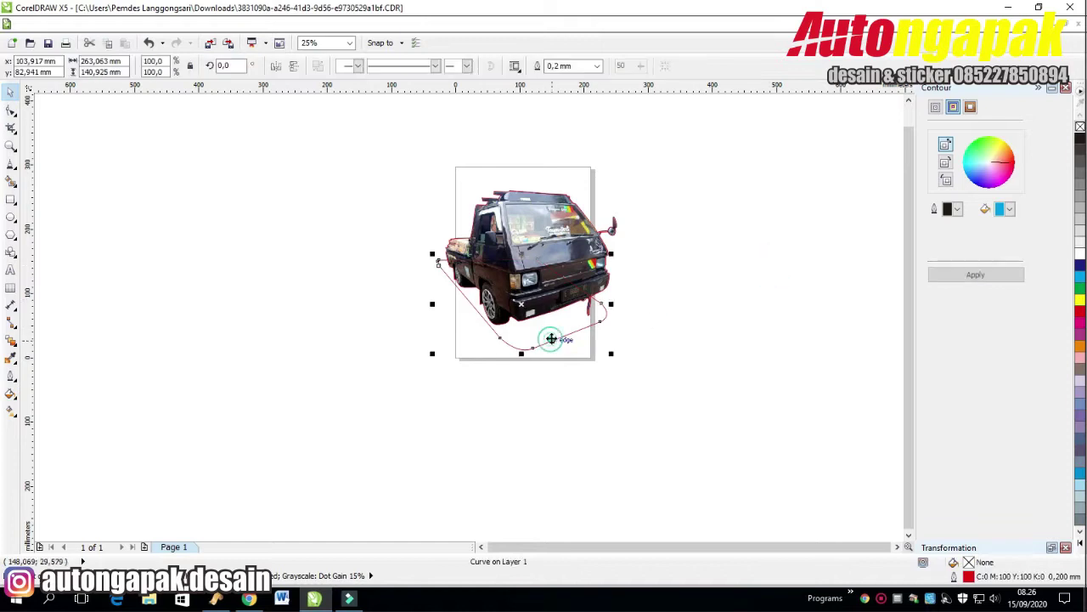
left_click(1080, 138)
left_click(559, 326)
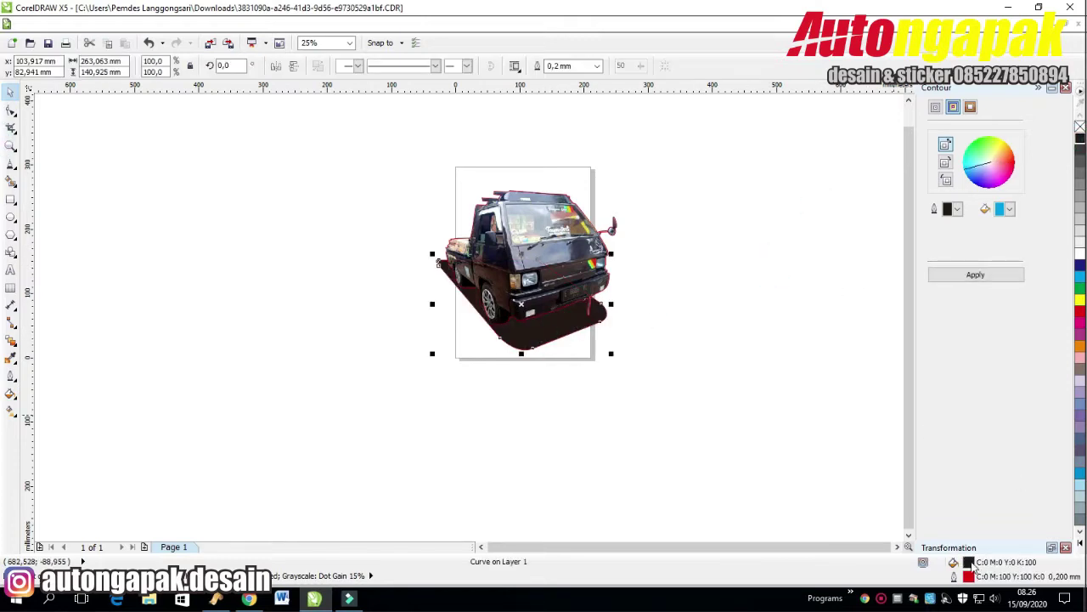
double_click(969, 561)
left_click(566, 75)
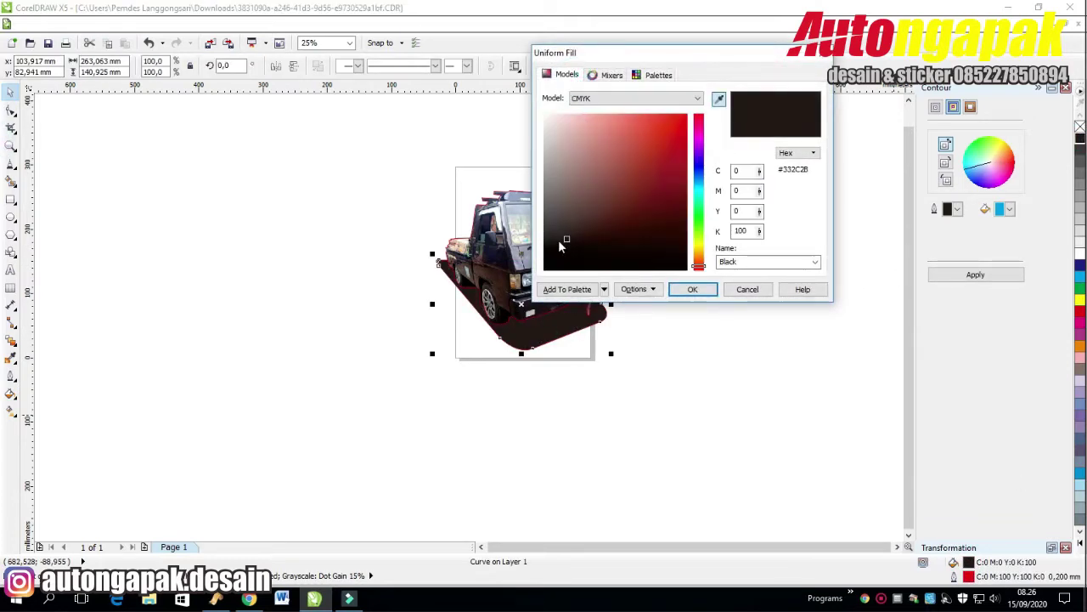
left_click(563, 243)
left_click(693, 289)
Copy the truck outline and shadow twice, then weld the lower copy into one black shape.
left_click(782, 220)
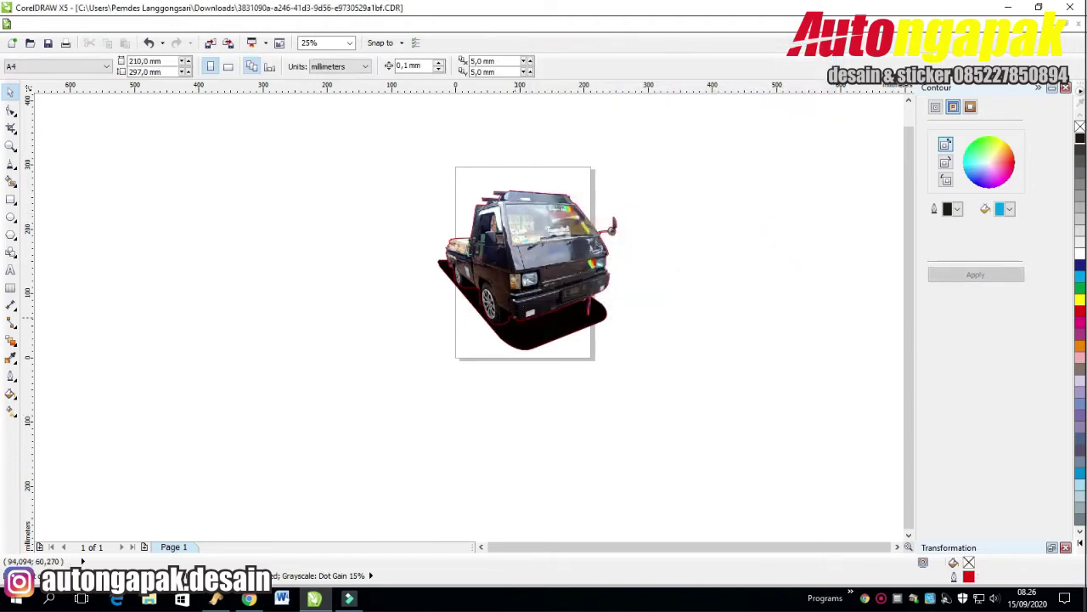
left_click(518, 316)
left_click(497, 338, "shift")
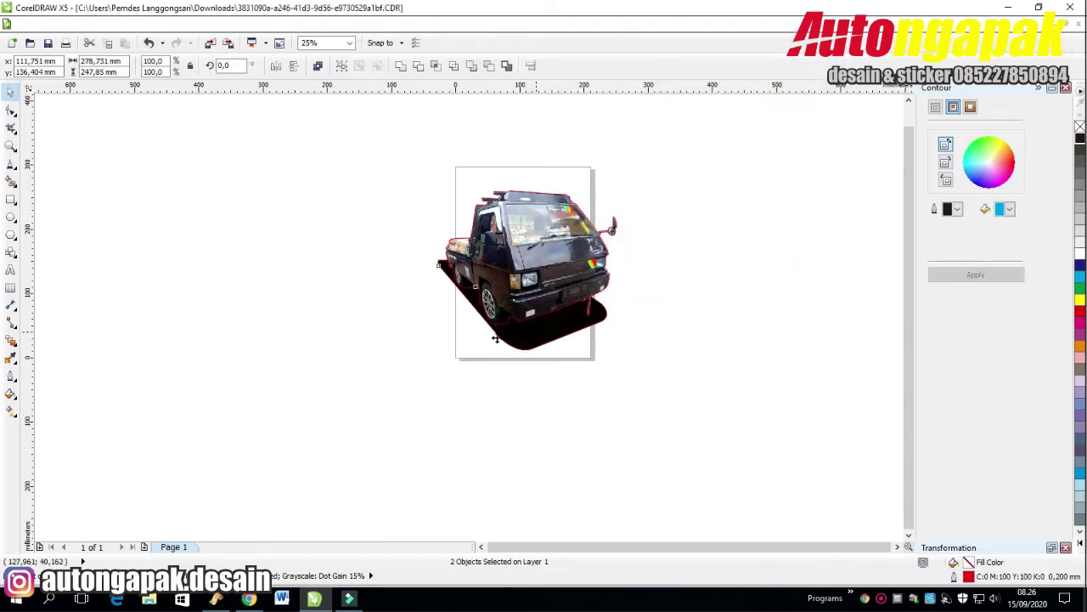
left_click_drag(496, 338, 202, 383)
left_click(219, 394)
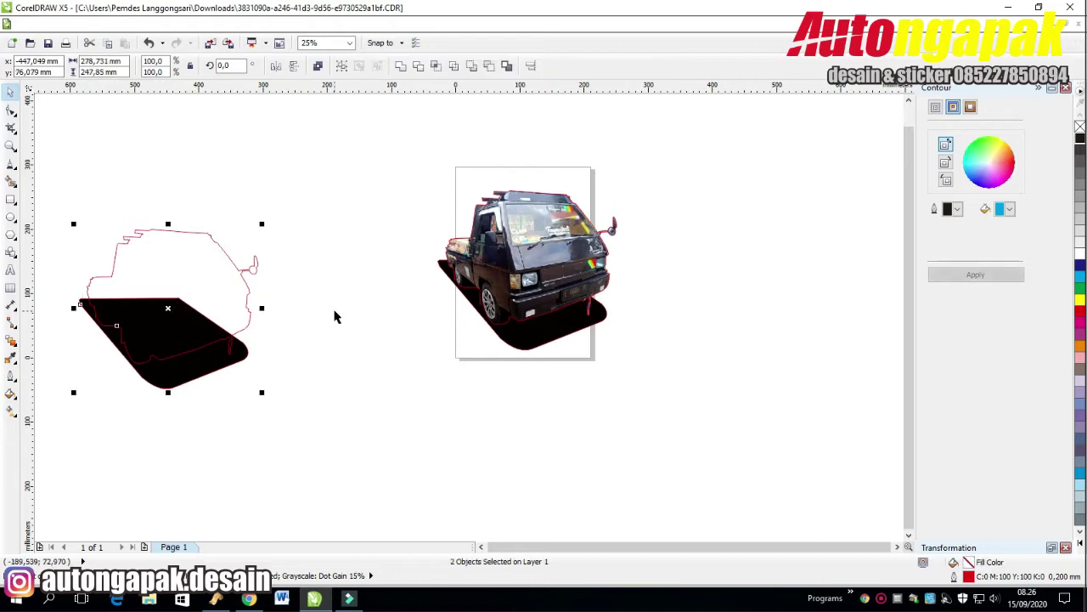
scroll(219, 425, "left", 2)
left_click_drag(217, 280, 447, 411)
left_click(476, 430)
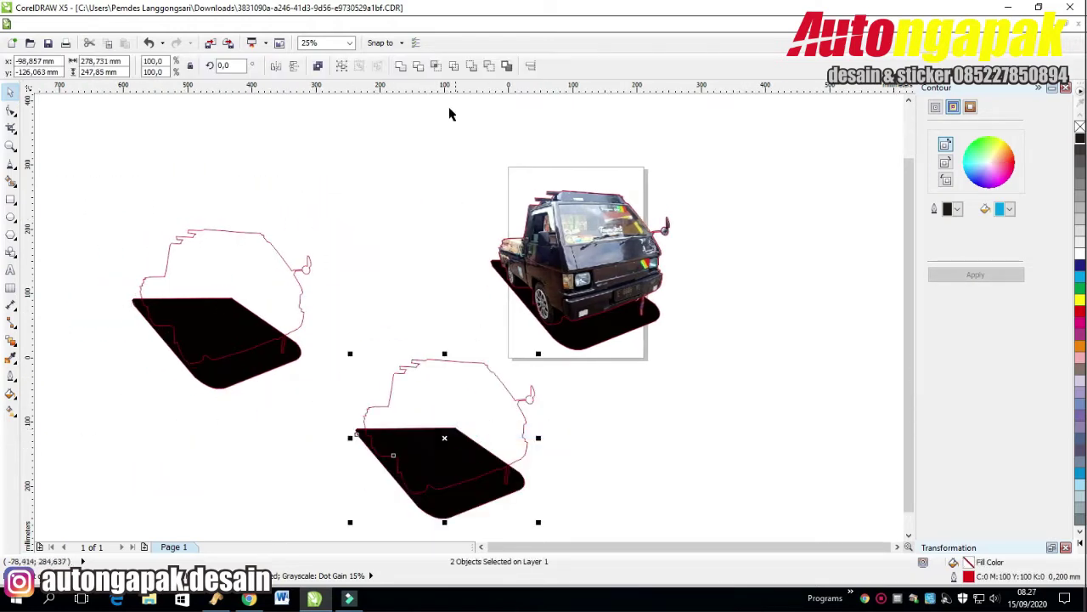
left_click(402, 68)
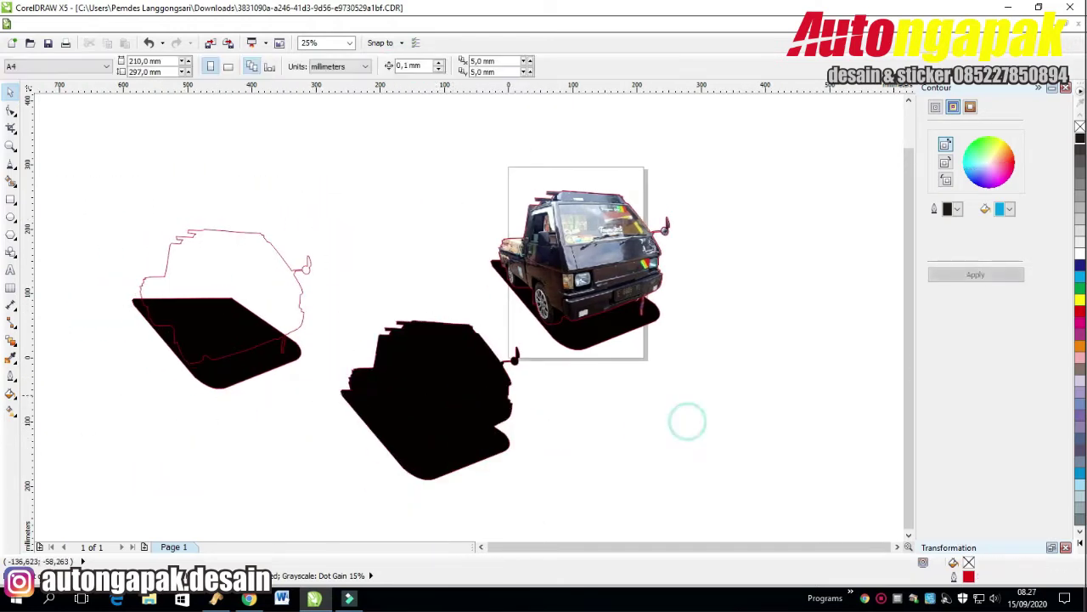
Add a fully opaque drop shadow to the black silhouette.
left_click(21, 355)
left_click(64, 429)
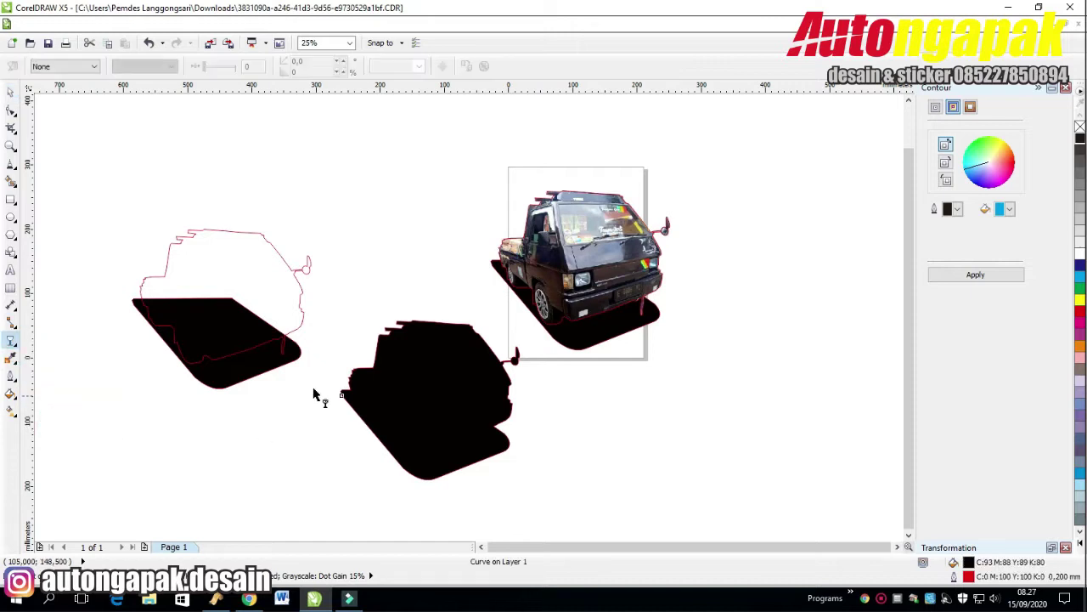
left_click(17, 357)
left_click(60, 382)
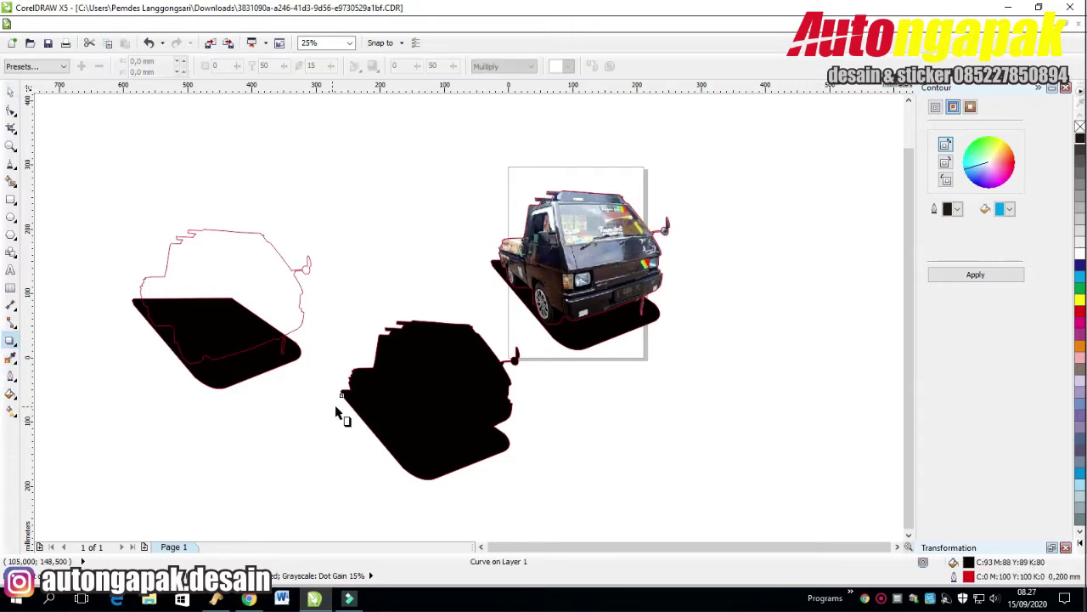
left_click_drag(341, 395, 522, 407)
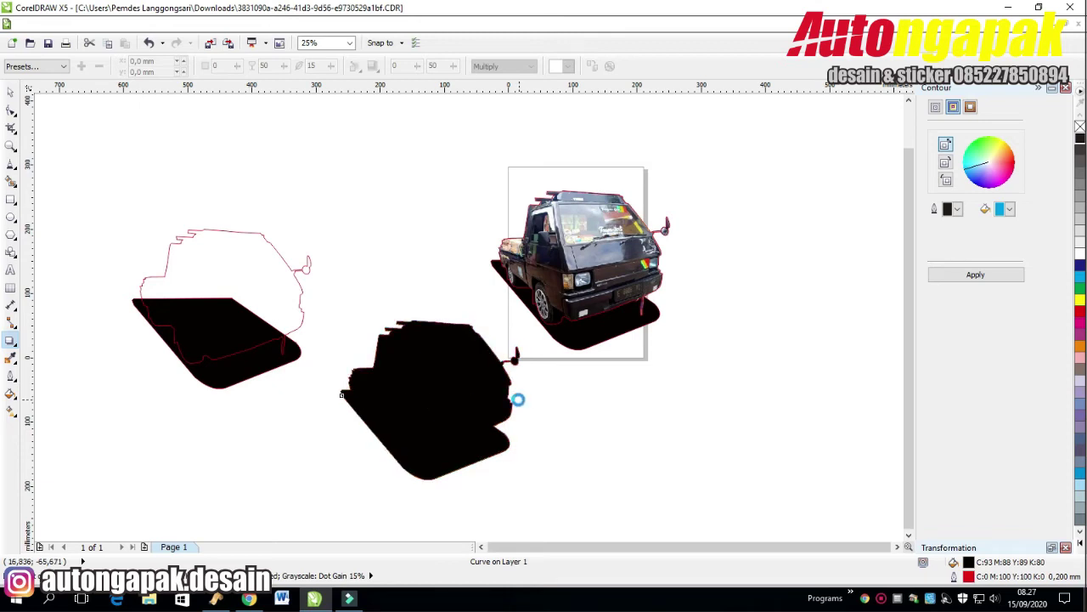
left_click_drag(427, 400, 516, 399)
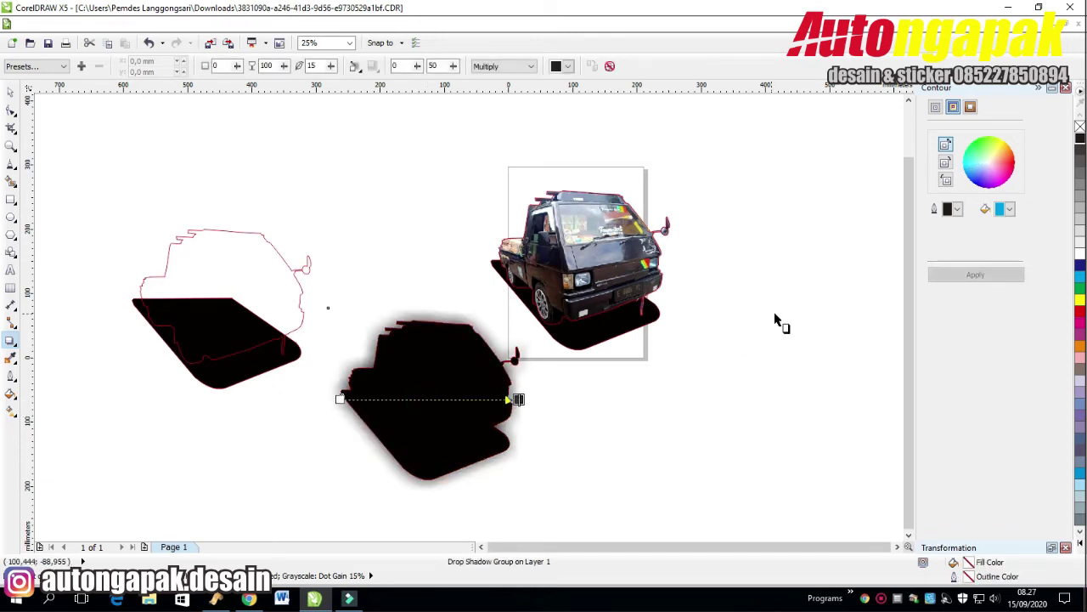
Give the silhouette's outline curve a black colour in the Outline Pen dialog.
left_click(10, 91)
left_click(863, 192)
left_click(429, 391)
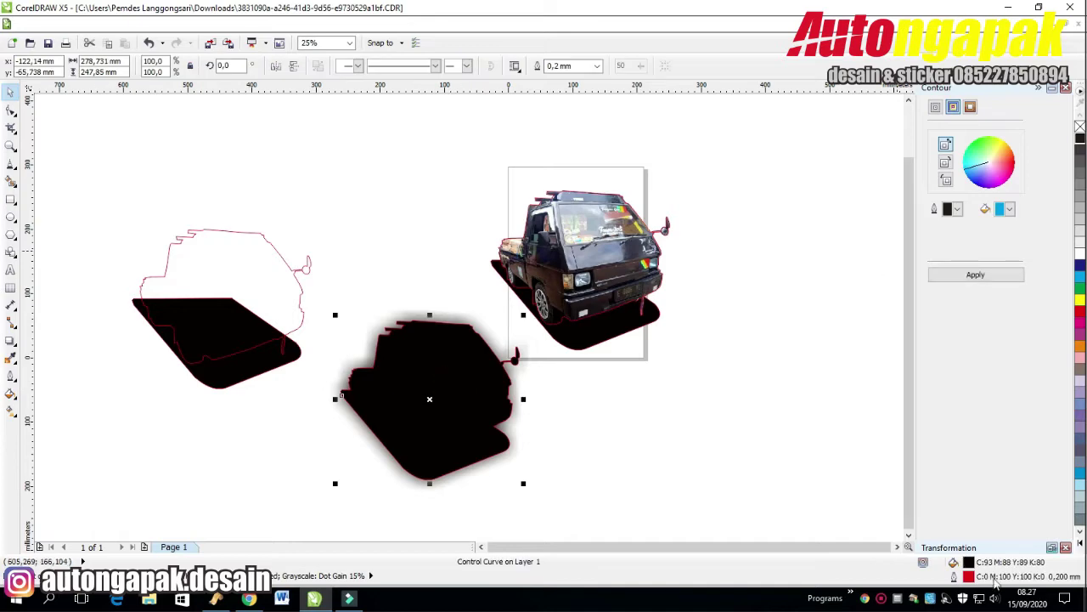
key("F12")
left_click(478, 193)
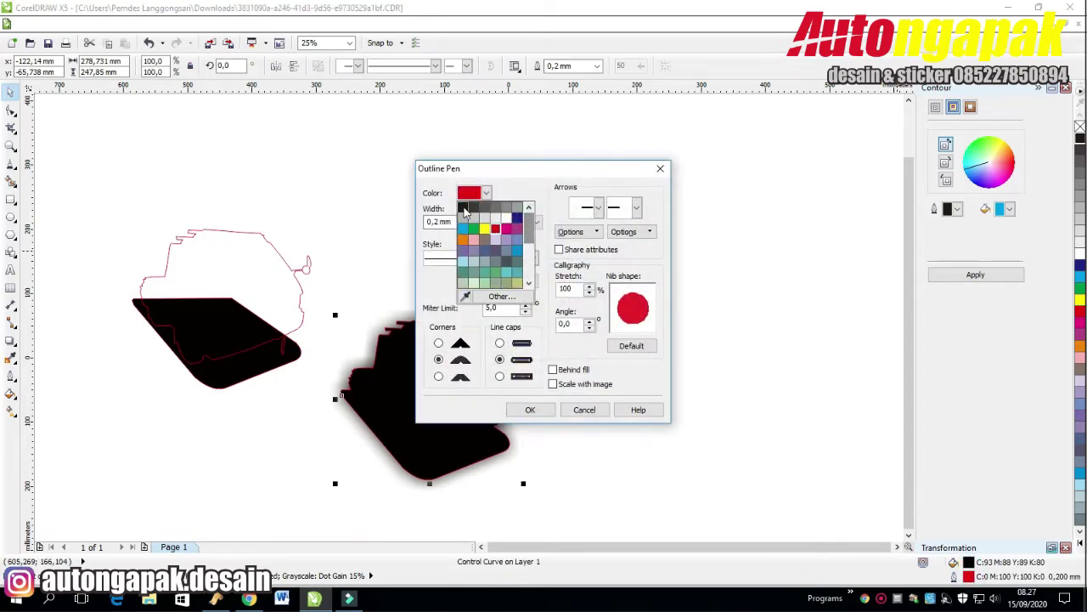
left_click(464, 209)
left_click(528, 410)
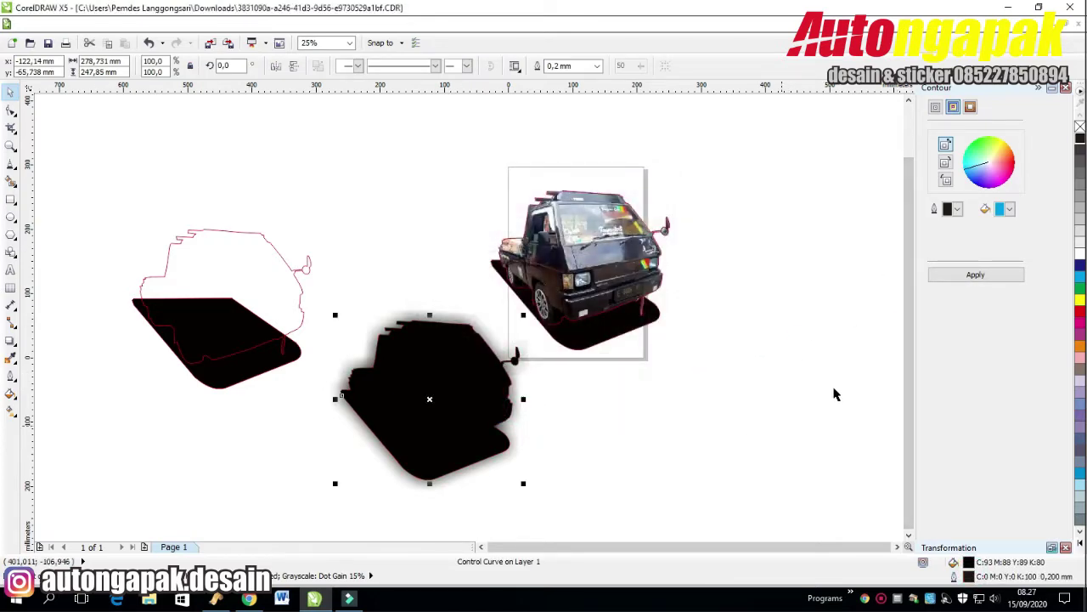
Apply a white outside contour with 2 steps and 2,04 offset.
left_click(1010, 209)
left_click(1044, 230)
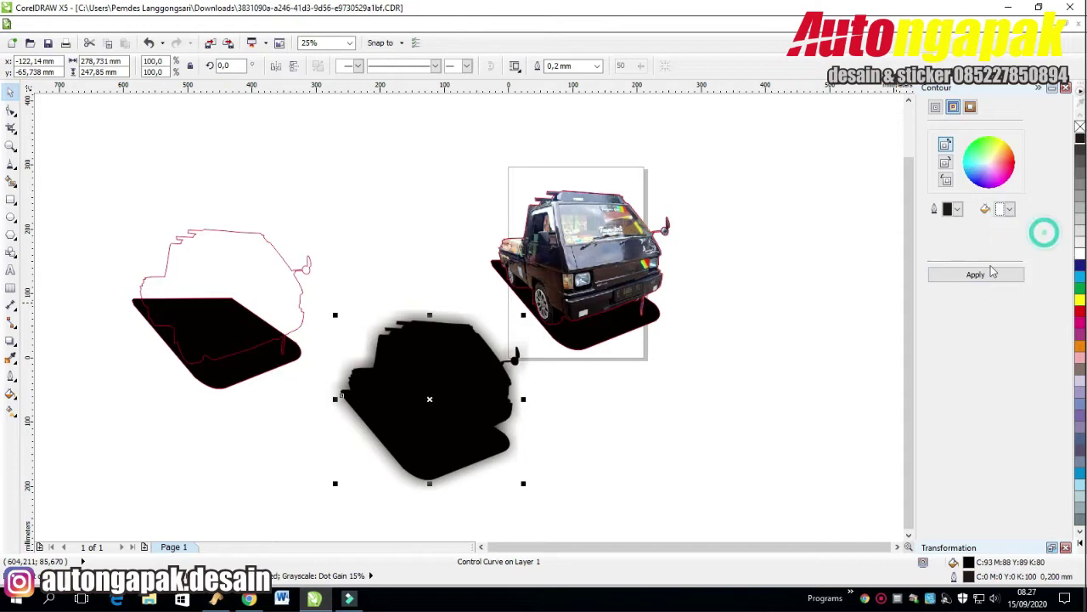
left_click(977, 275)
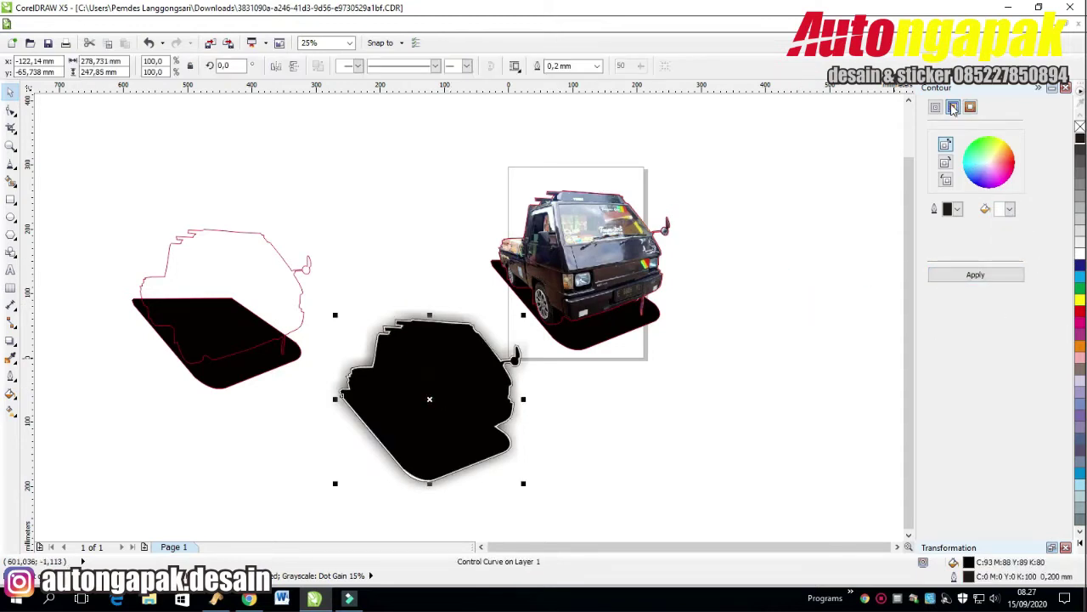
left_click(935, 107)
left_click(995, 210)
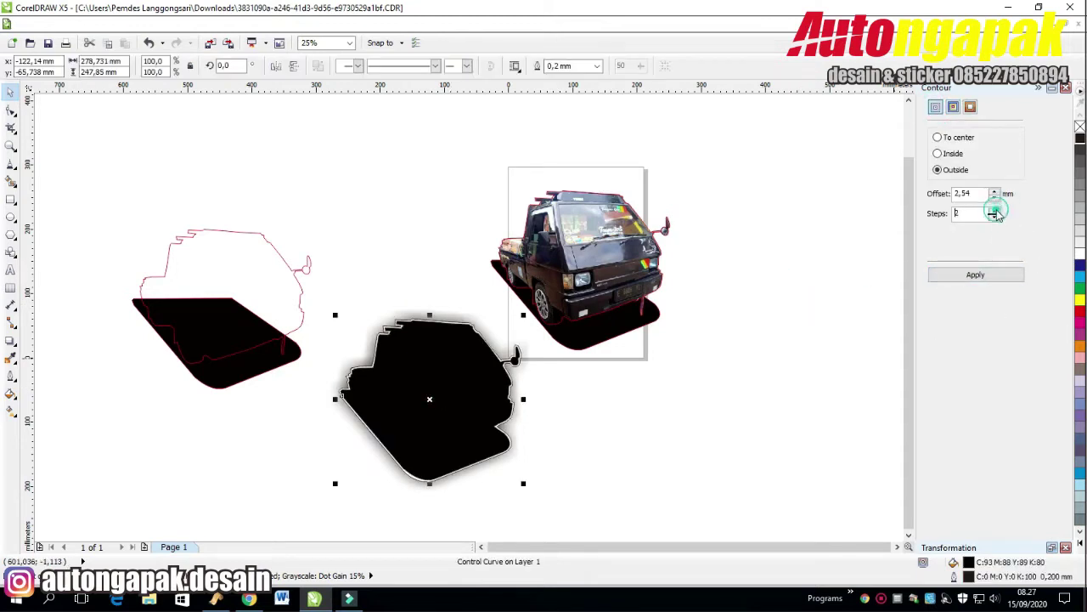
left_click(995, 198)
left_click(972, 273)
Move the contoured silhouette up, delete the old shape under the truck, and select the photo.
left_click_drag(430, 397, 435, 308)
left_click(599, 333)
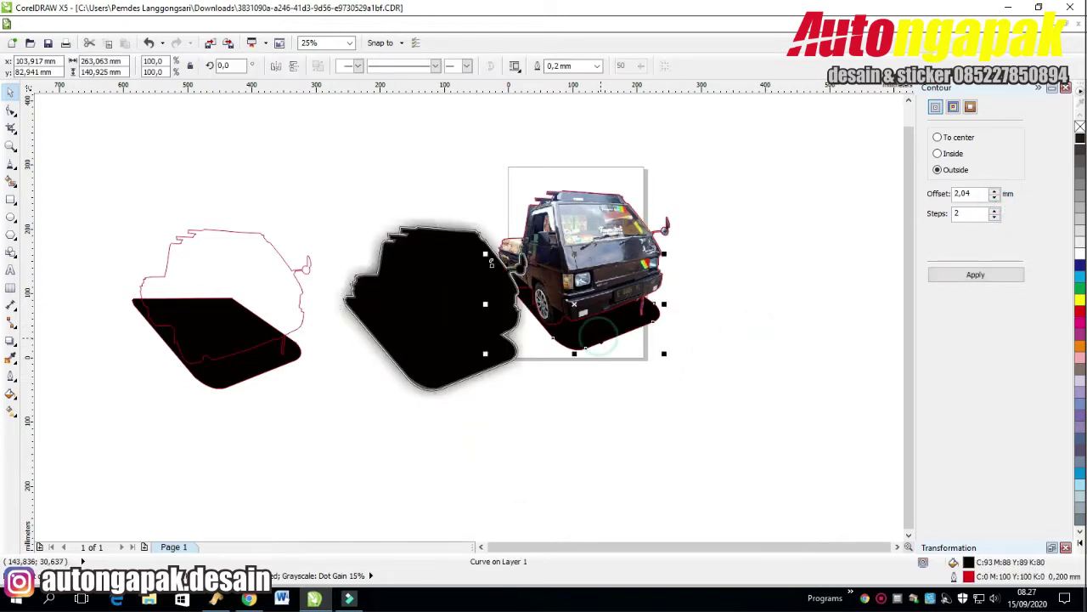
key("Delete")
left_click(604, 327)
left_click(733, 293)
left_click(586, 259)
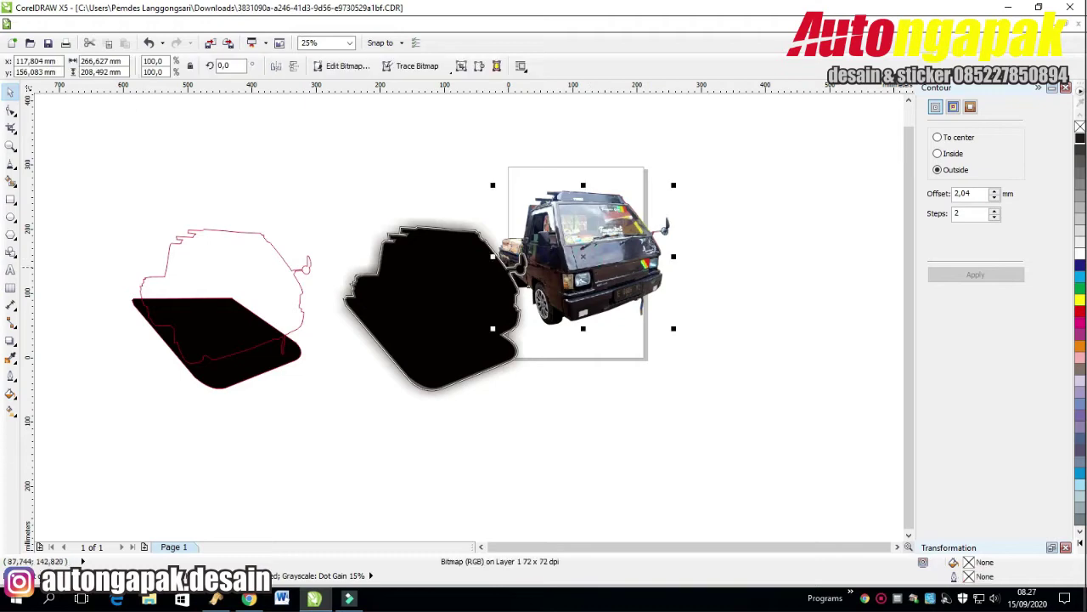
Move the truck photo onto the black silhouette and centre both on the page.
left_click_drag(612, 247, 465, 289)
left_click(626, 212)
left_click_drag(639, 173, 303, 493)
key("p")
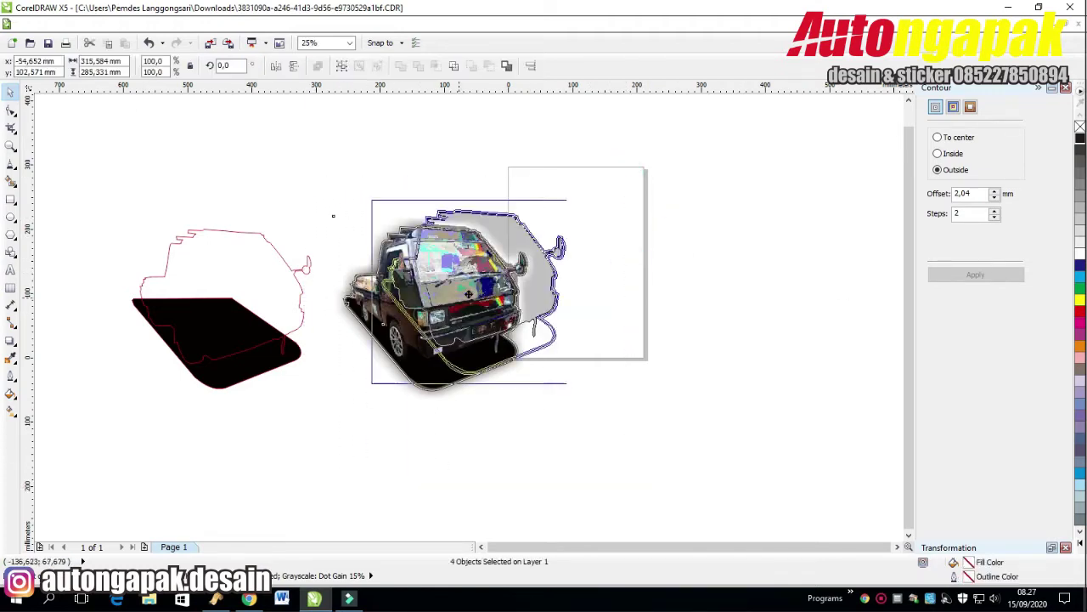
Select the truck artwork and try the interactive transparency and contour tools.
left_click(702, 222)
scroll(702, 222, "up", 1)
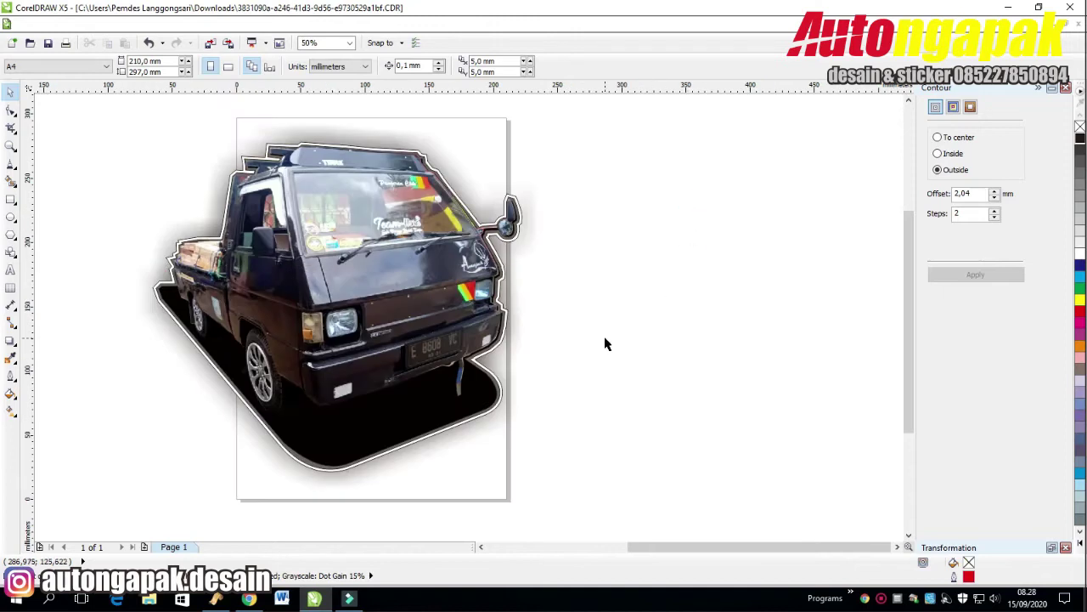
scroll(665, 331, "down", 1)
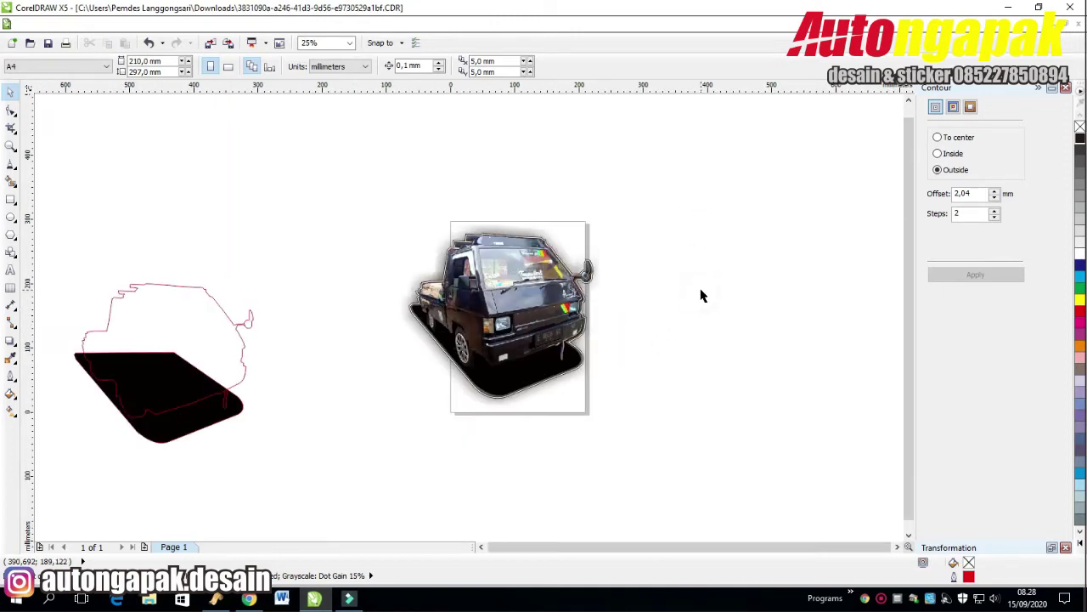
left_click(530, 396)
left_click(11, 341)
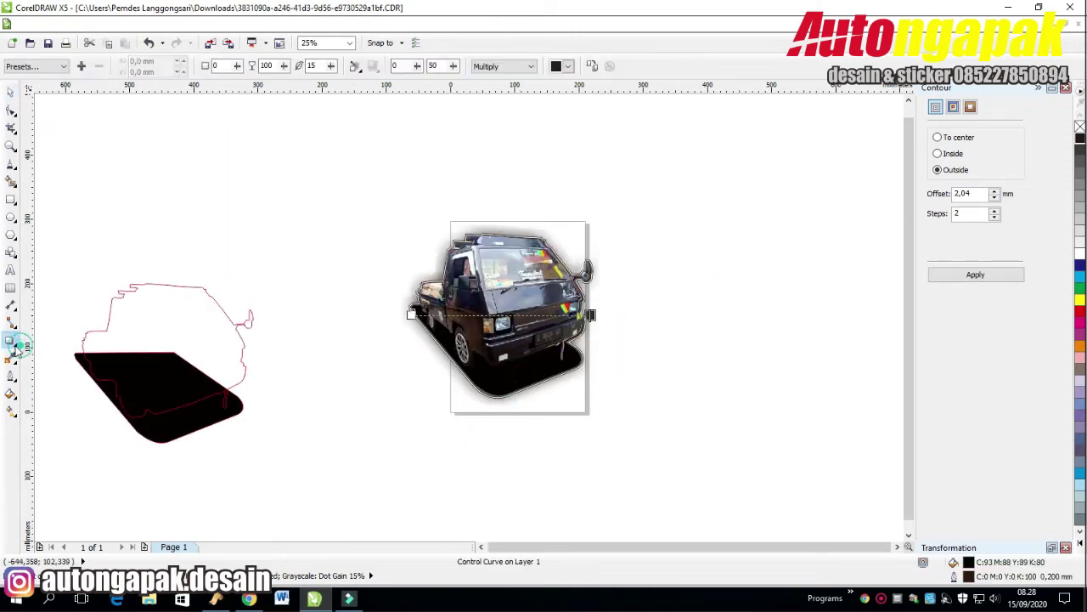
key("space")
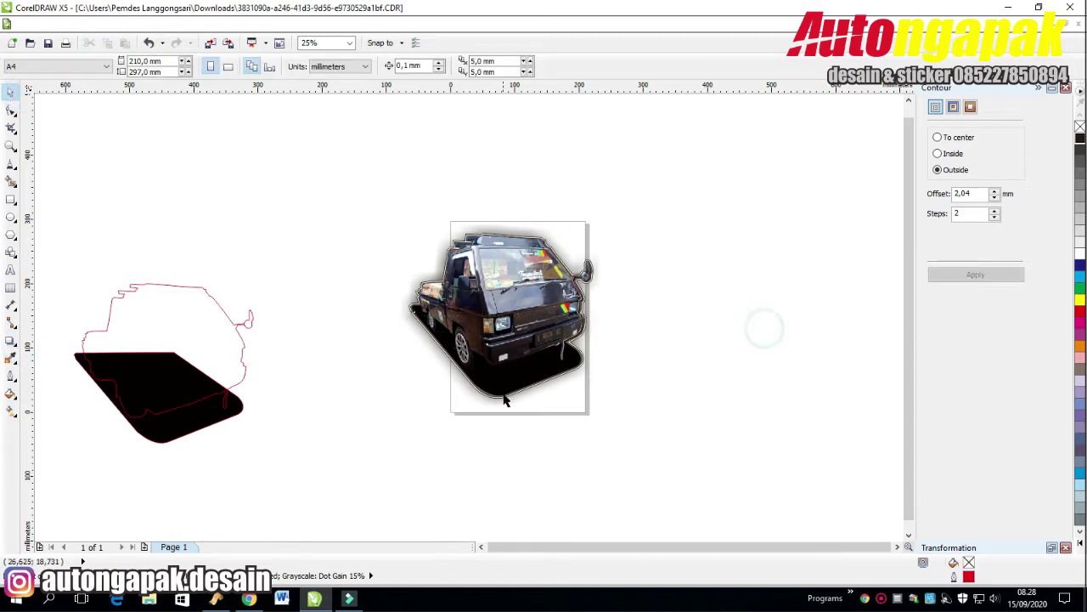
left_click(11, 341)
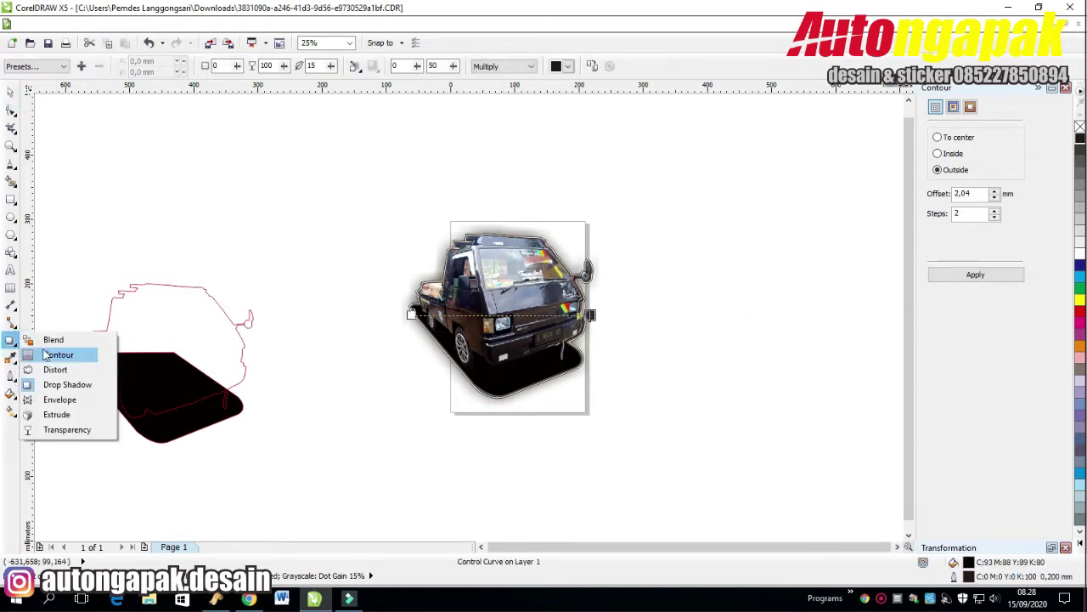
left_click(52, 356)
left_click(17, 95)
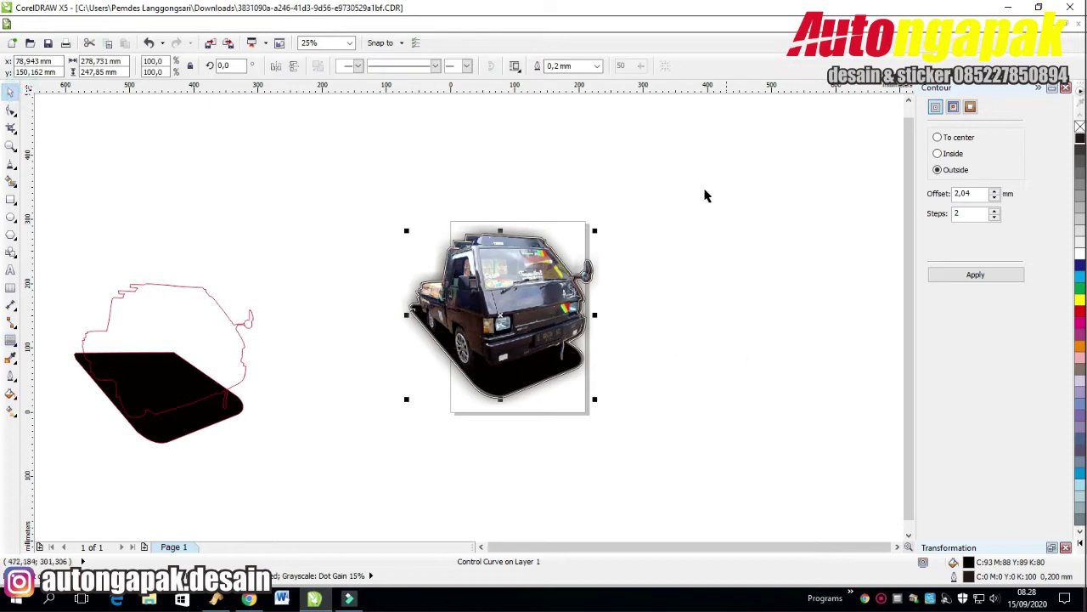
Set the black silhouette's outline to None and send it behind the truck photo.
left_click(727, 332)
left_click(534, 384)
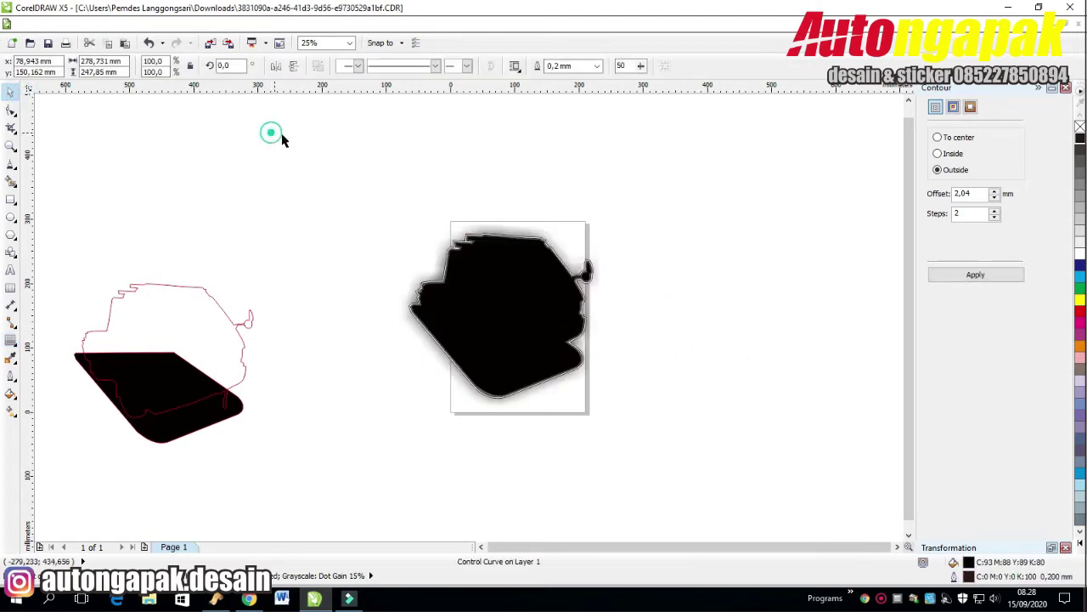
left_click(597, 65)
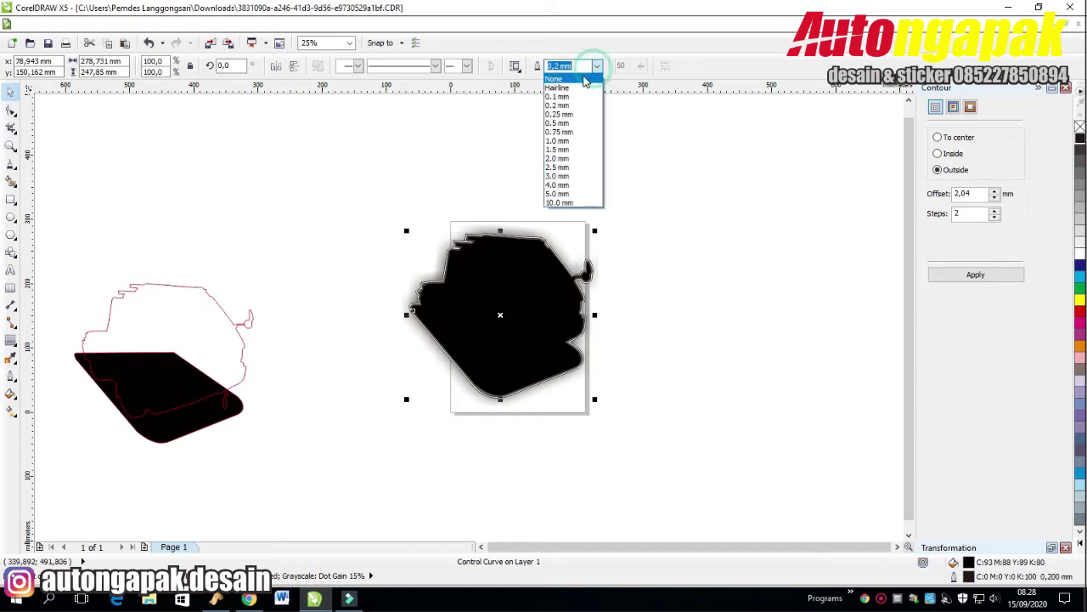
left_click(565, 77)
key("shift+Page_Down")
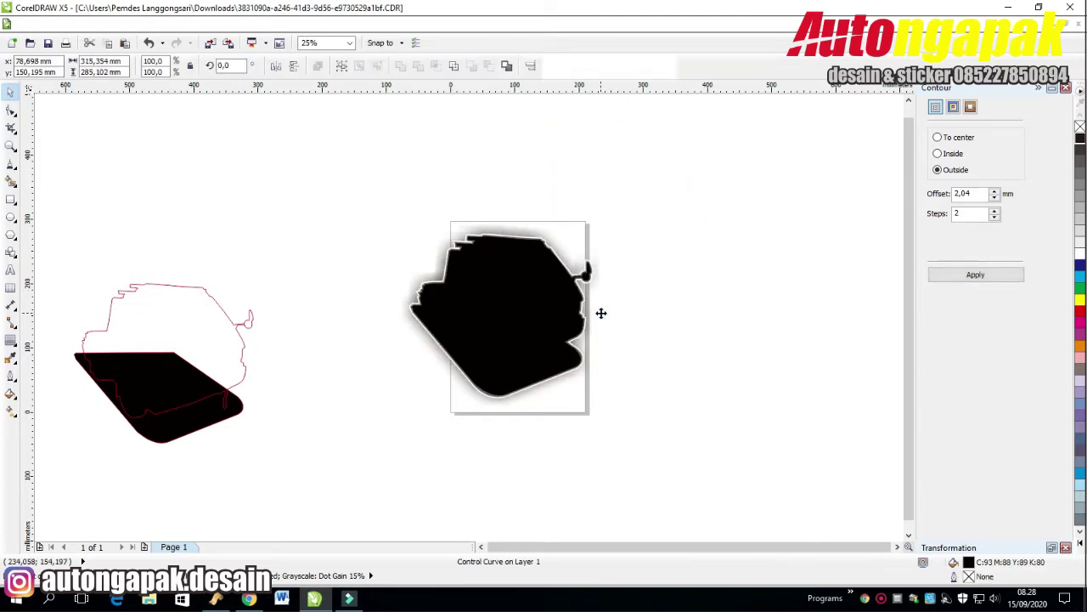
left_click(751, 247)
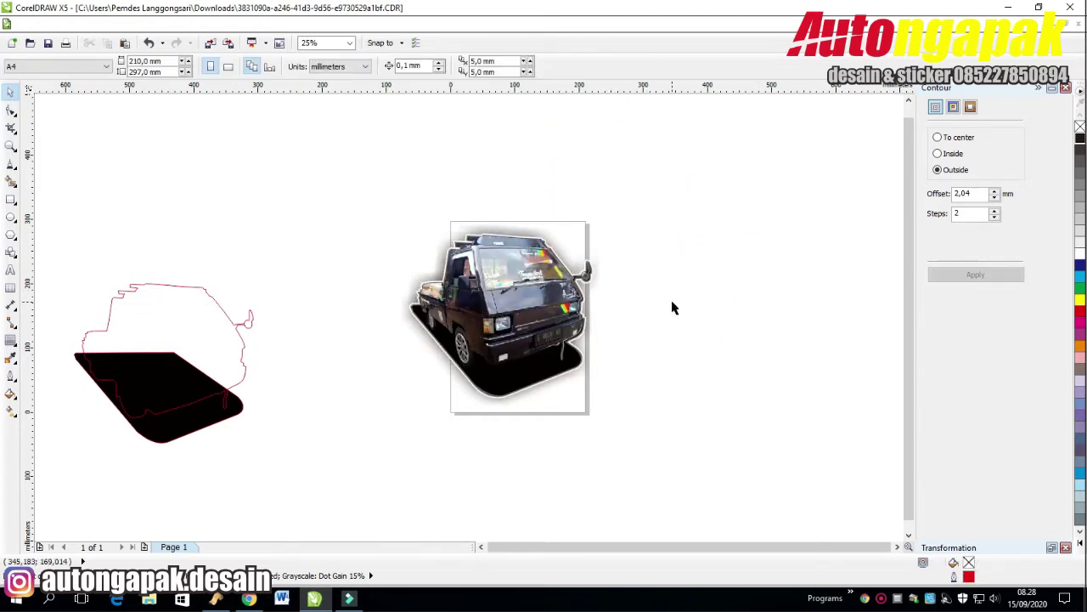
left_click(506, 293)
Adjust the truck photo's brightness and contrast, settling on brightness -3 and contrast 24.
left_click(155, 26)
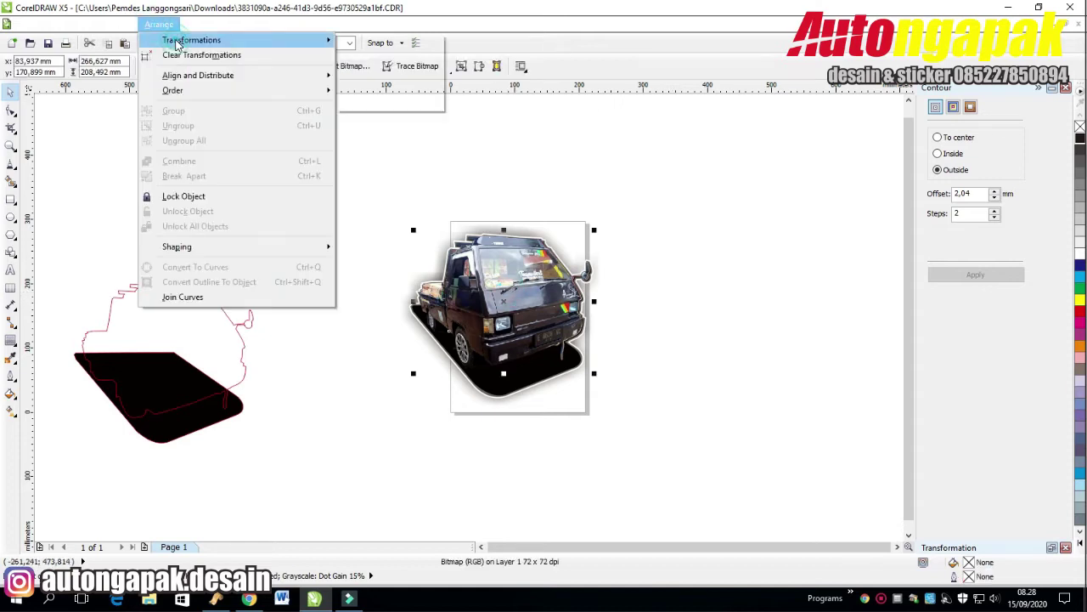
mouse_move(197, 25)
mouse_move(215, 40)
left_click(393, 107)
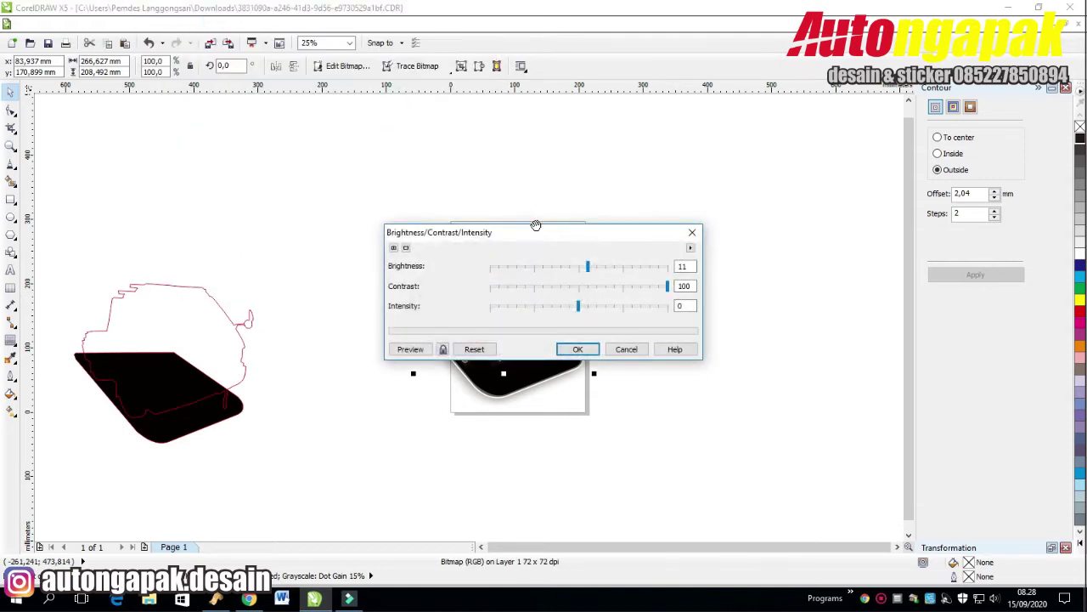
left_click_drag(542, 231, 774, 193)
left_click(849, 214)
left_click(642, 280)
left_click(629, 278)
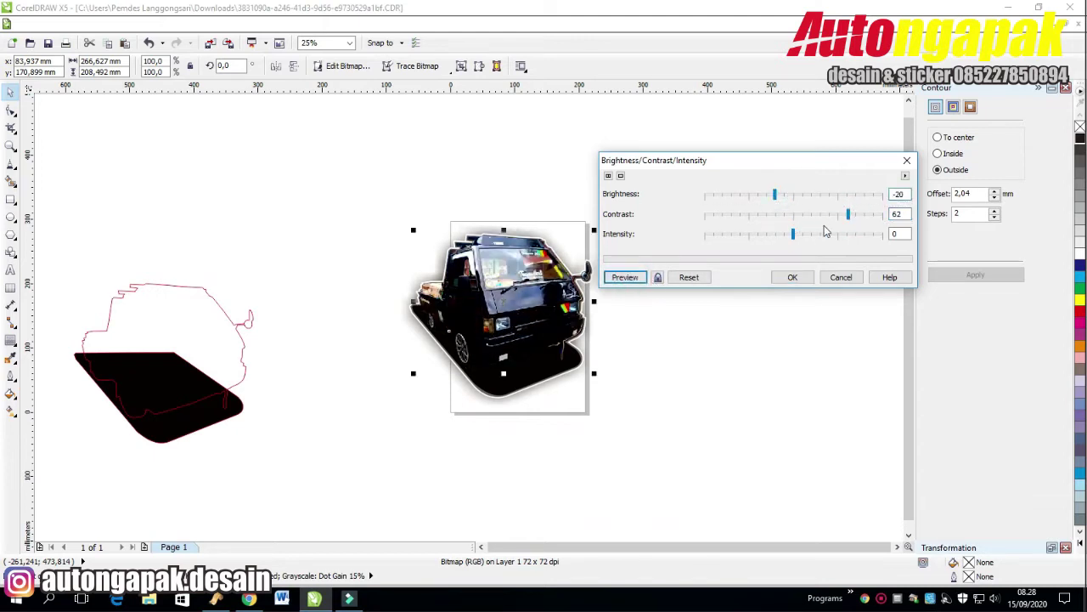
left_click(791, 196)
left_click(626, 277)
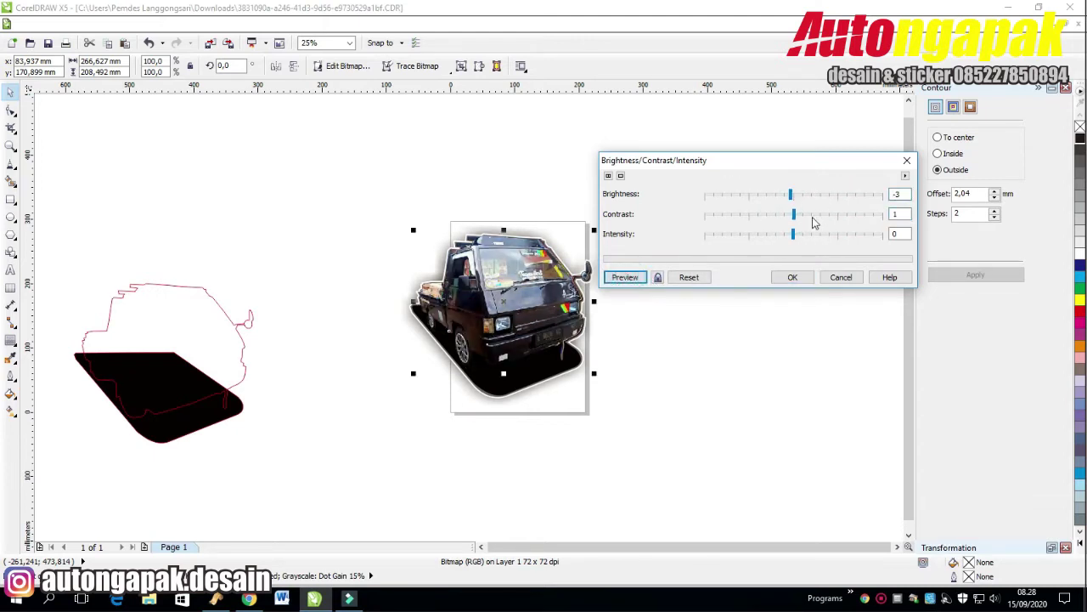
left_click(803, 215)
left_click(625, 278)
left_click(814, 214)
left_click(626, 278)
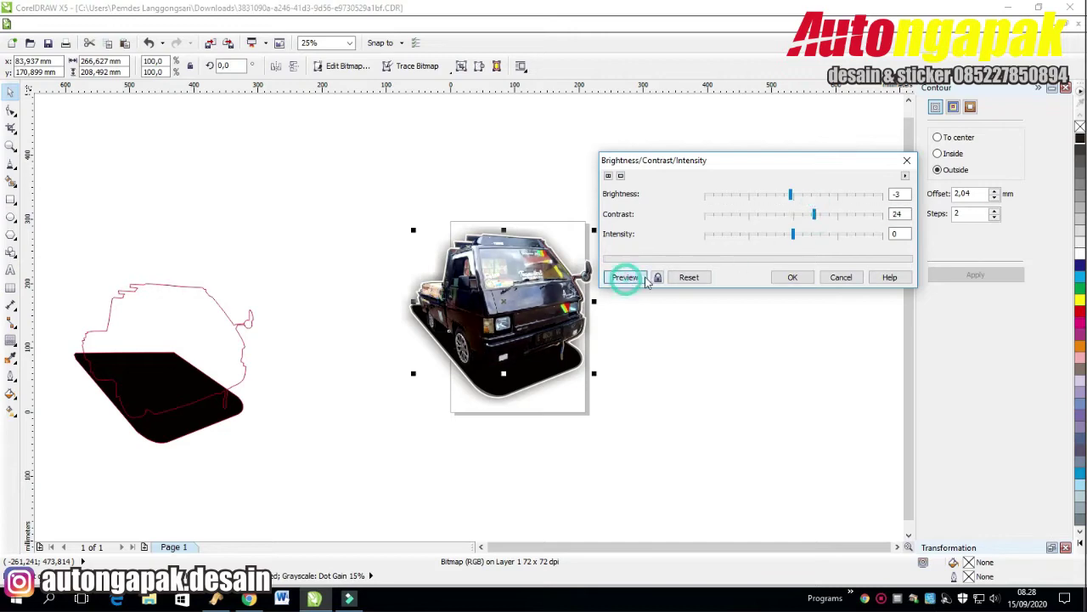
left_click(799, 279)
Set the truck photo's saturation to 10 with the Hue/Saturation/Lightness adjustment.
left_click(198, 24)
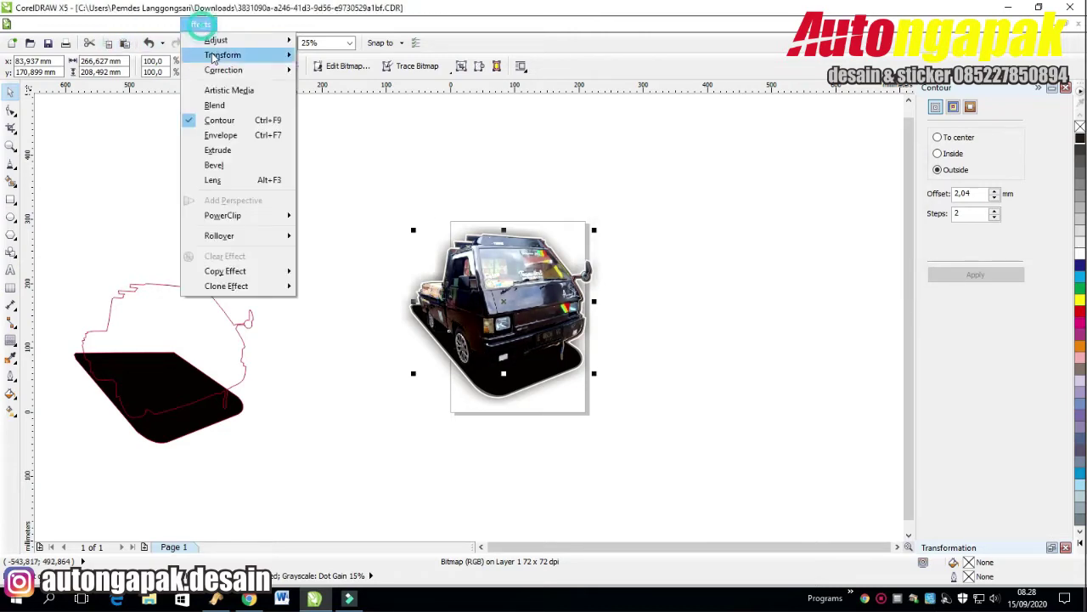
left_click(214, 46)
left_click(389, 156)
left_click_drag(542, 216, 786, 133)
left_click(657, 295)
left_click(758, 231)
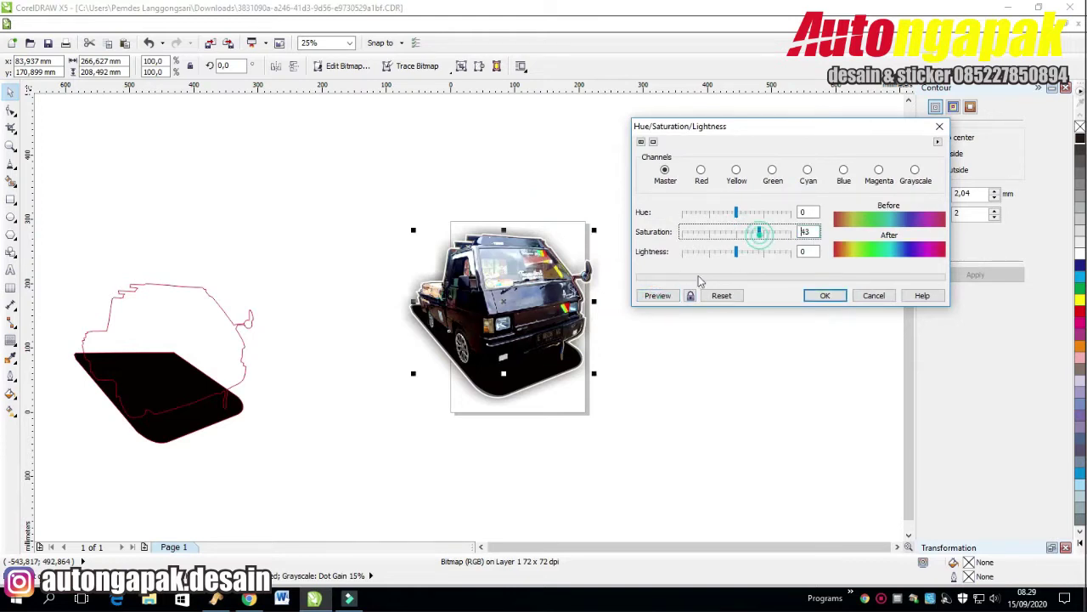
left_click(763, 231)
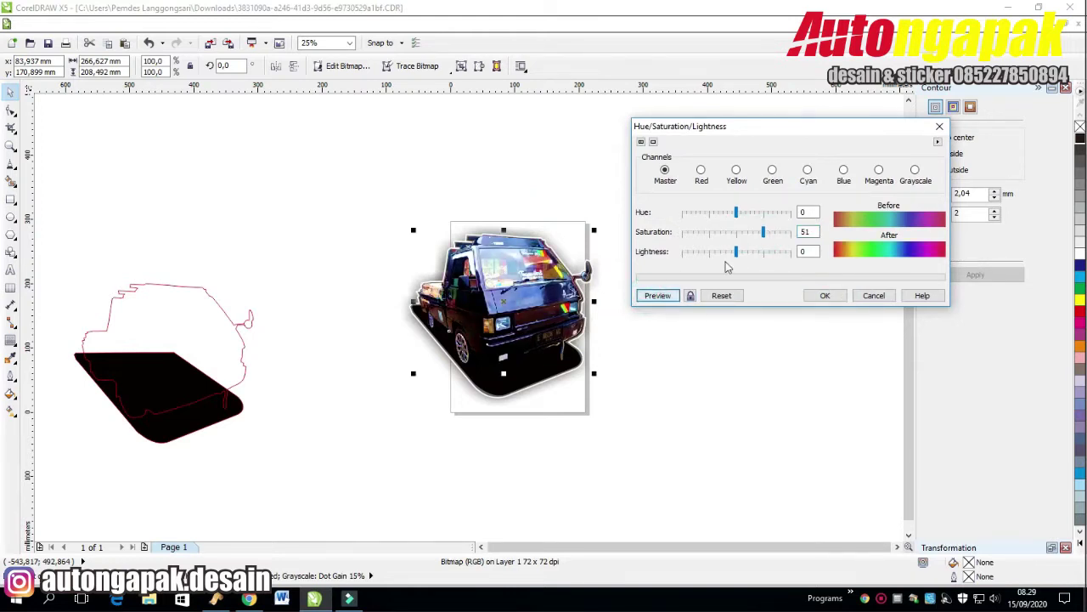
left_click(734, 233)
left_click(658, 294)
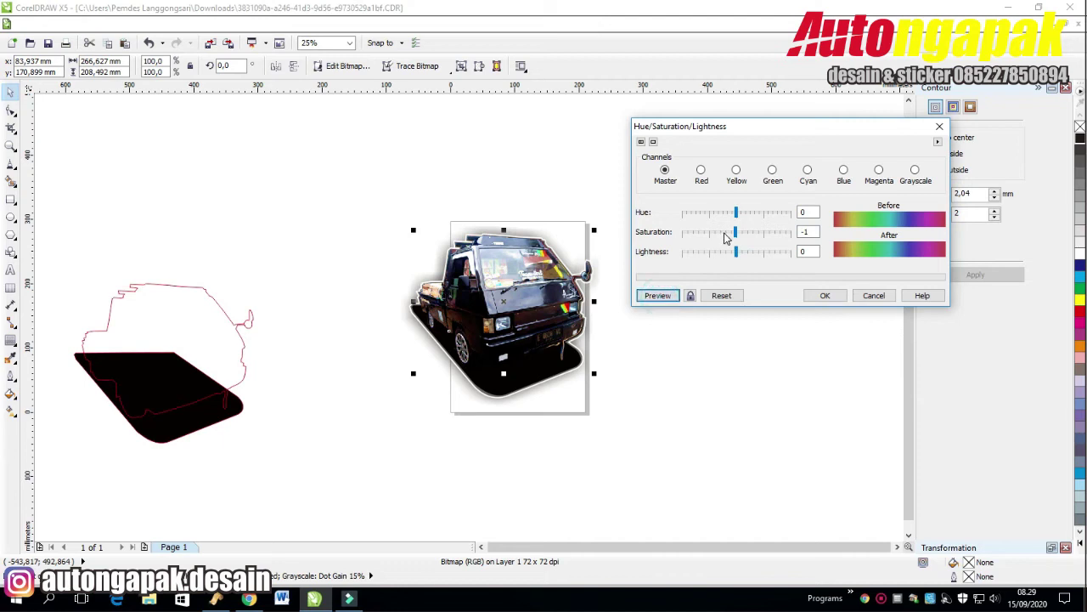
left_click(741, 231)
left_click(822, 295)
Break apart the silhouette's contour group so the white halo separates from the shadow.
left_click(716, 223)
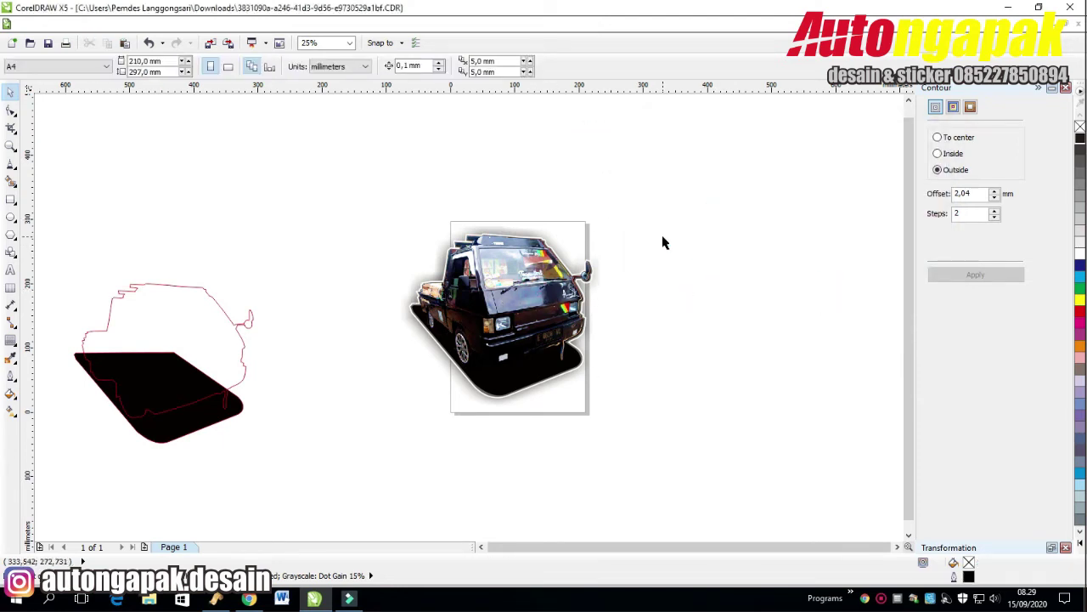
left_click(529, 372)
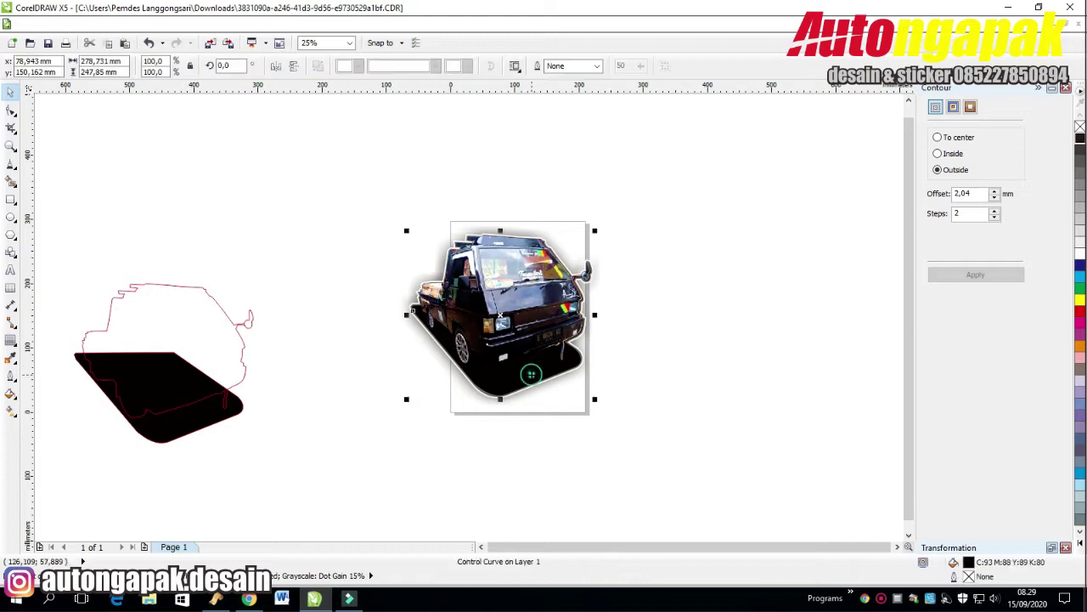
key("ctrl+k")
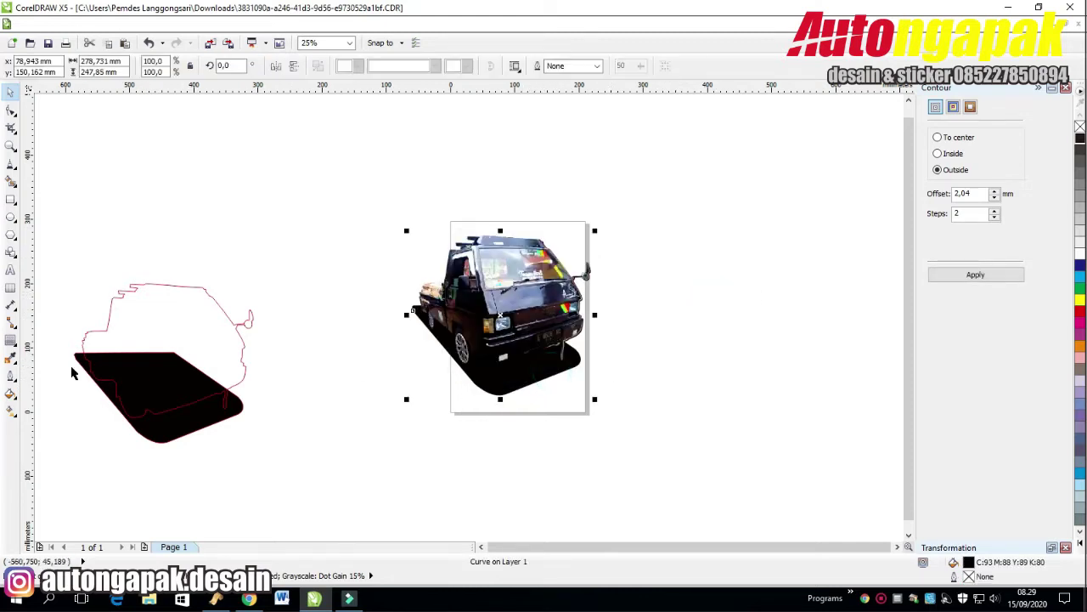
left_click(11, 340)
Give the truck a fully opaque drop shadow cast toward the right.
left_click(60, 384)
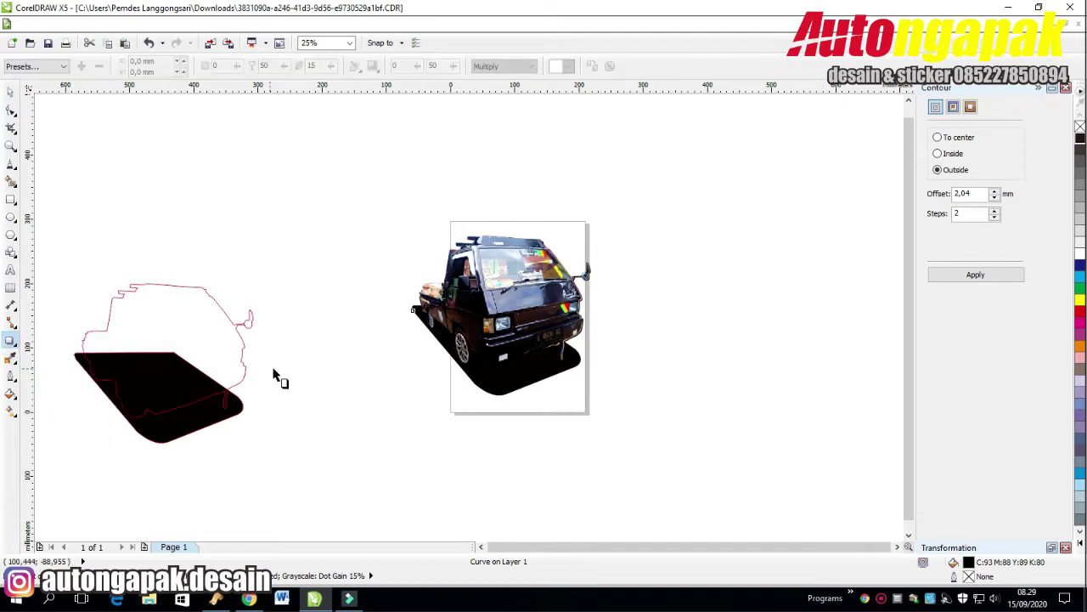
left_click_drag(413, 311, 597, 320)
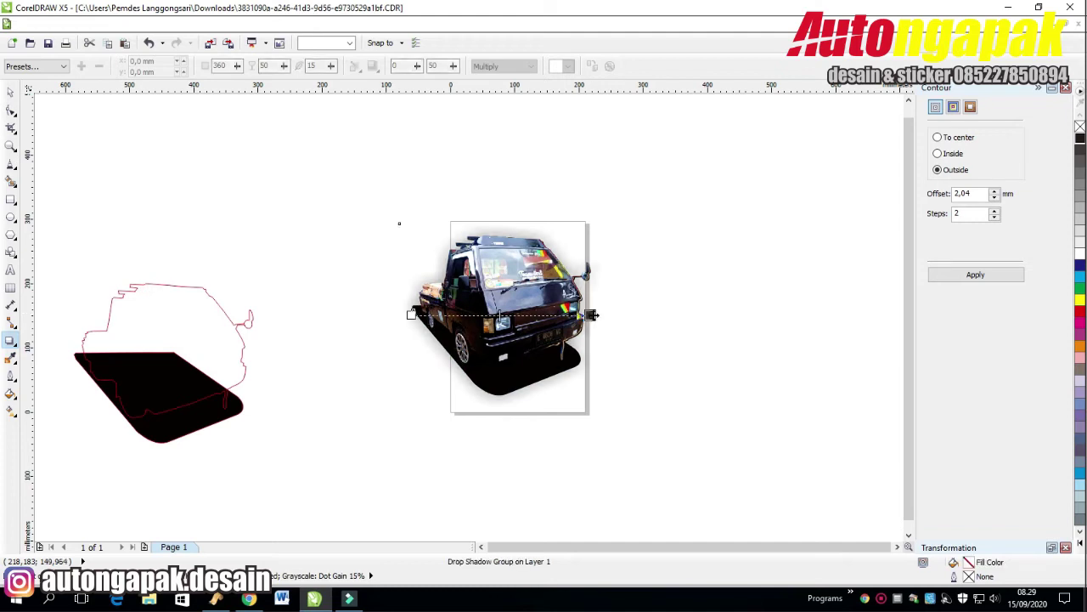
left_click_drag(500, 315, 620, 318)
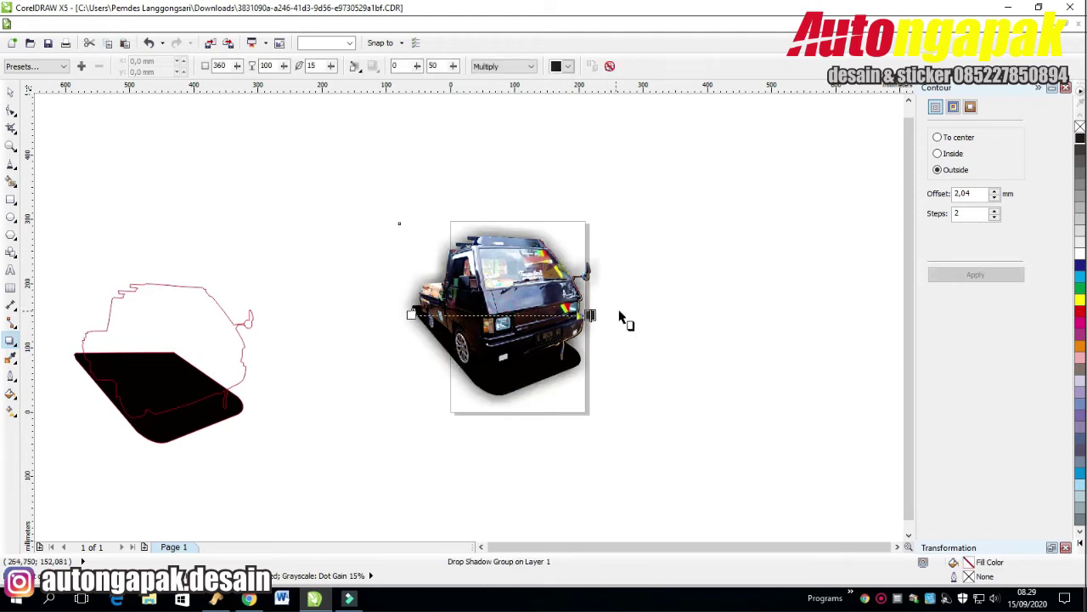
left_click(11, 99)
Group the three truck objects and paste a copy of the group.
left_click_drag(718, 165, 347, 469)
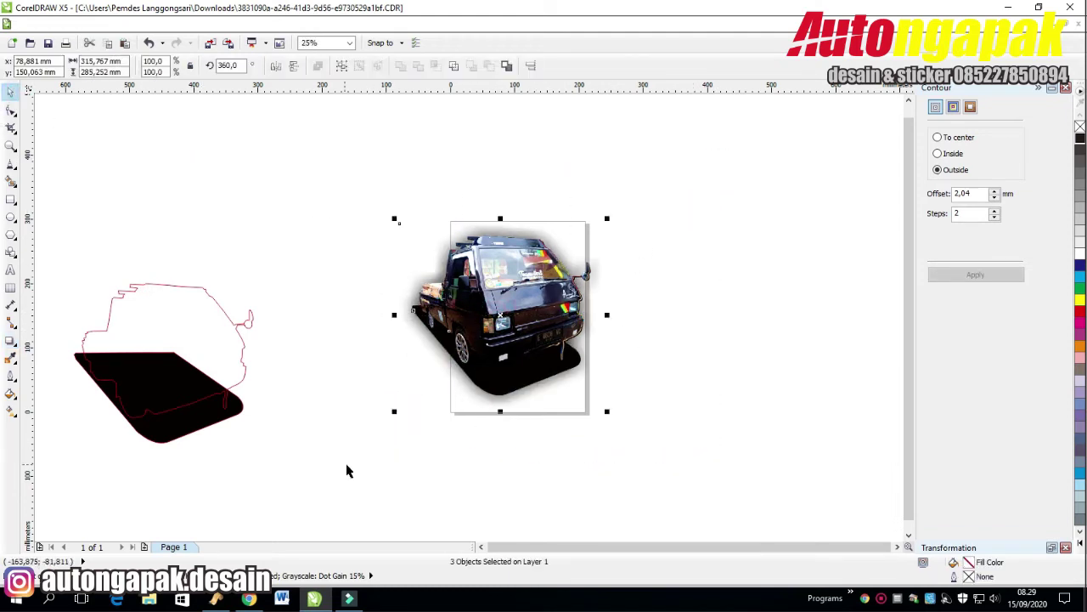
key("ctrl+g")
right_click(548, 328)
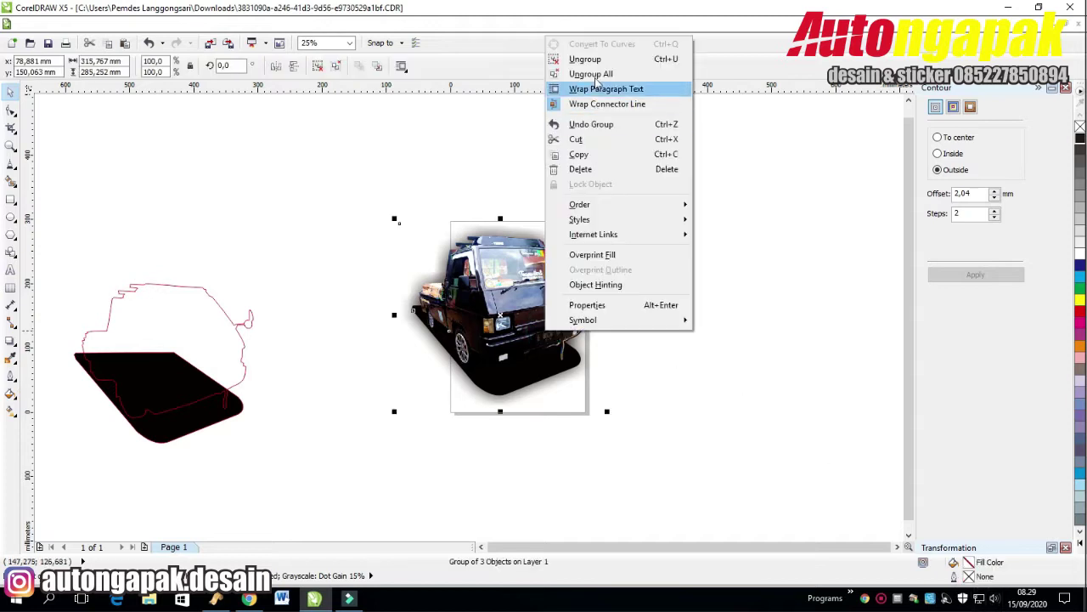
key("Escape")
key("ctrl+v")
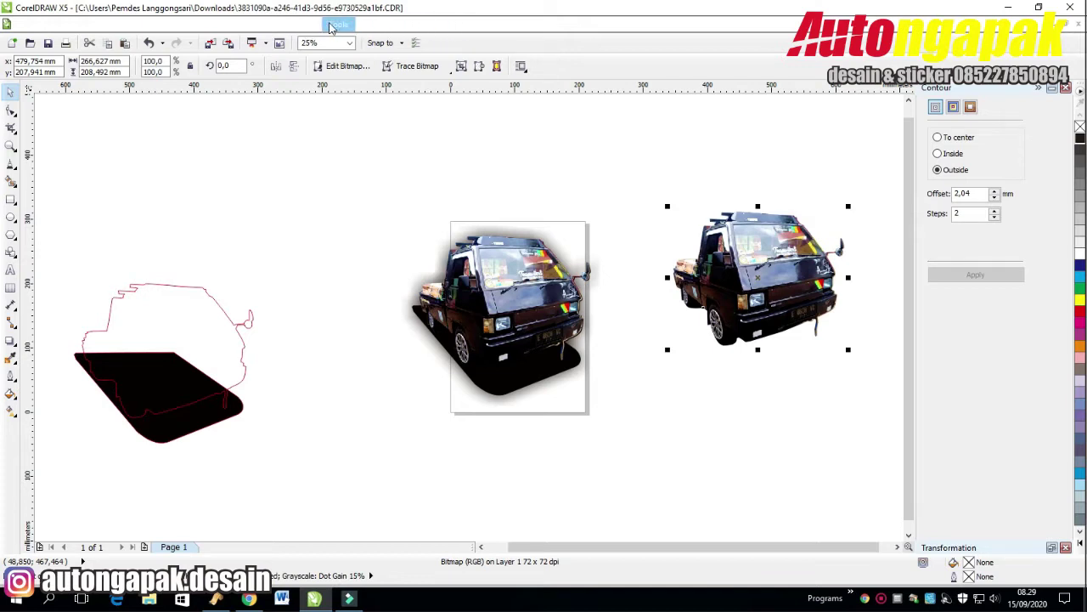
Convert the truck copy to a Grayscale (8-bit) bitmap.
left_click(231, 25)
left_click(255, 41)
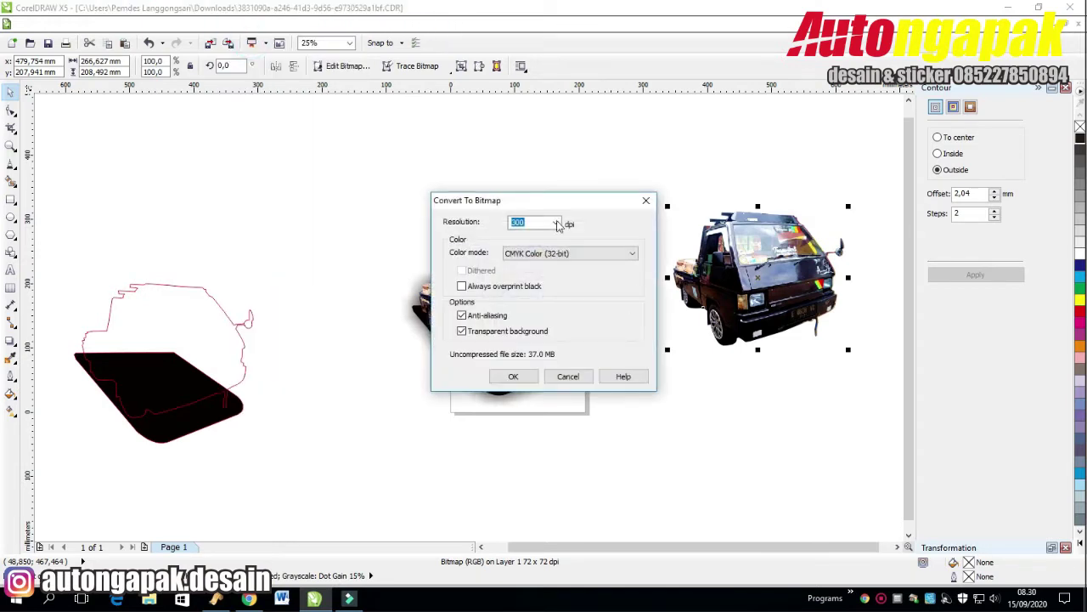
left_click(559, 252)
left_click(554, 283)
key("Return")
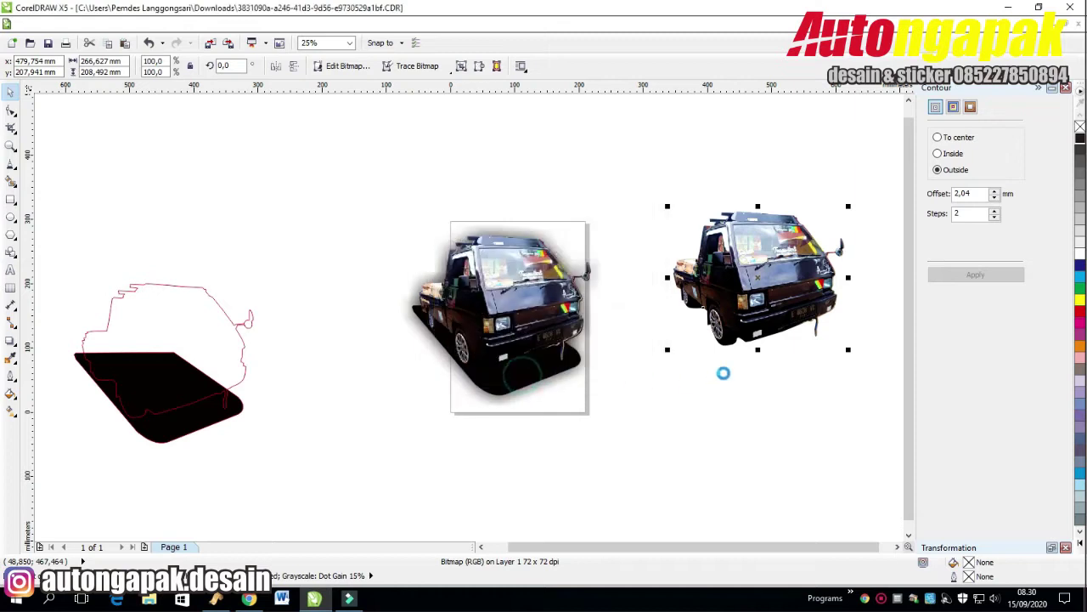
left_click(773, 405)
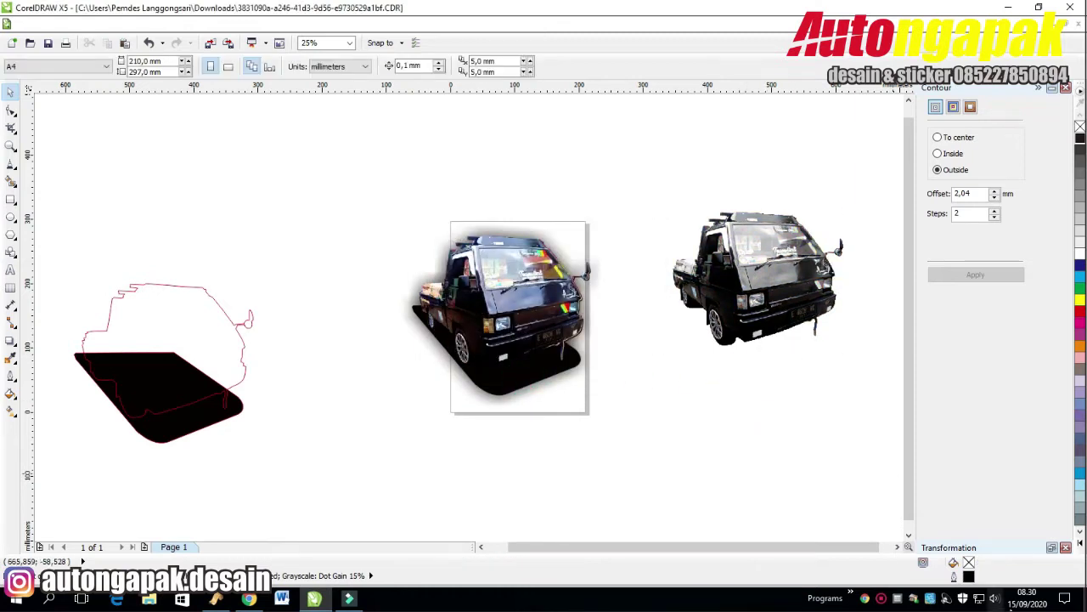
left_click(880, 599)
left_click(729, 501)
Draw a square around the truck photo and centre it on the truck.
left_click_drag(325, 270, 355, 247)
key("Escape")
left_click(325, 269)
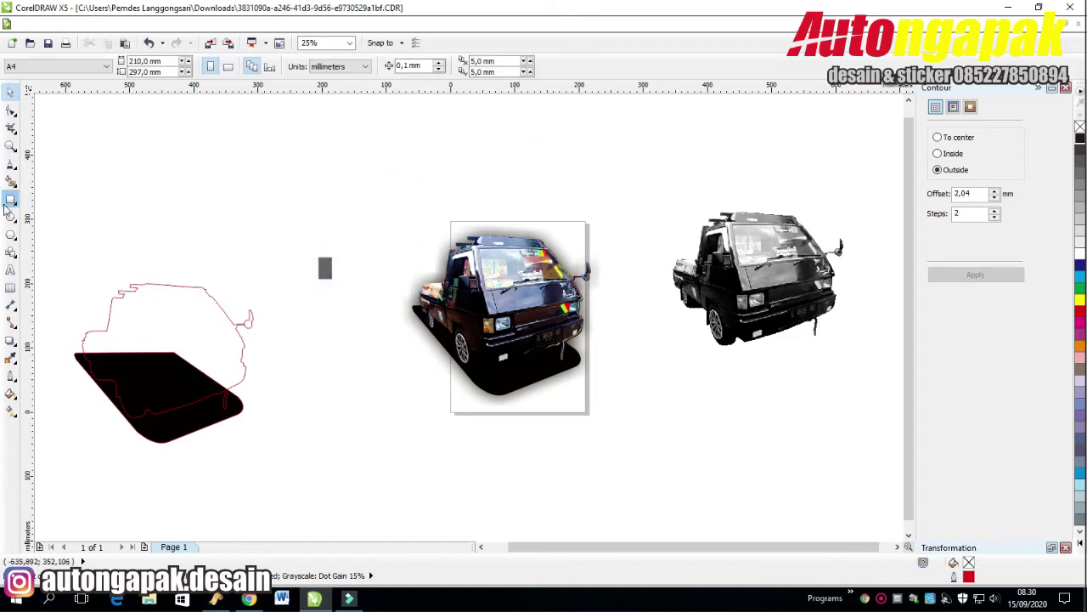
key("F6")
left_click_drag(386, 202, 641, 457)
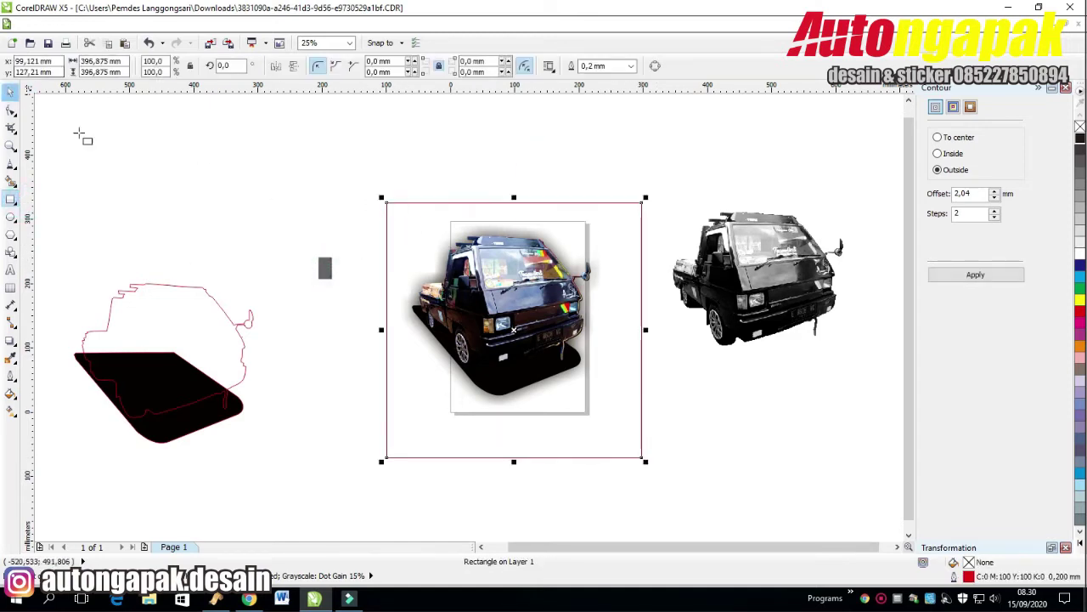
key("Escape")
left_click(7, 92)
left_click_drag(638, 249, 612, 211)
Fill the square with the grey sampled from the swatch and send it behind the truck.
double_click(970, 564)
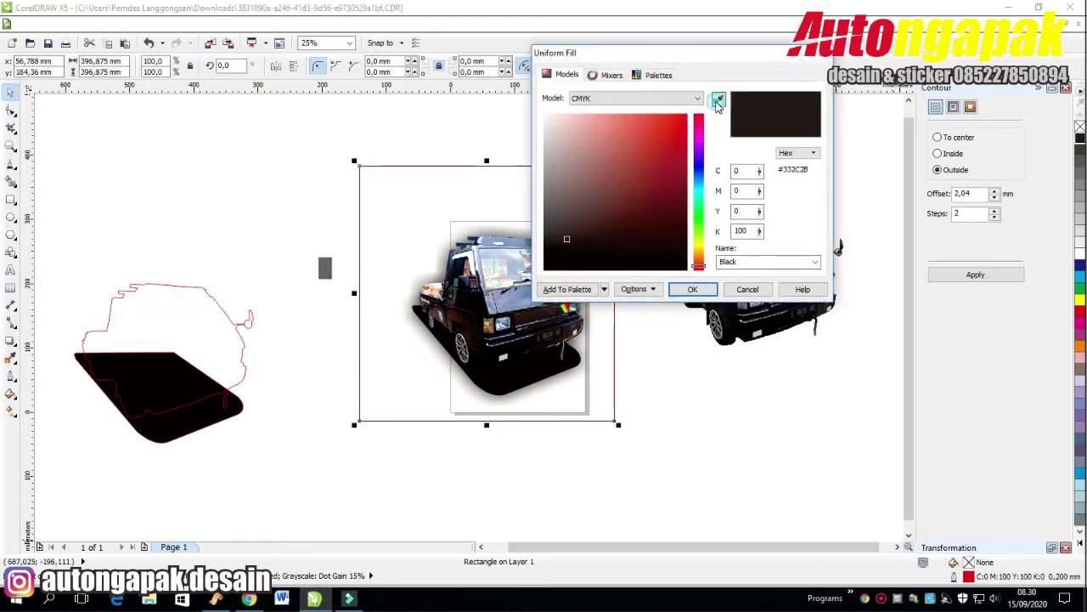
left_click(717, 102)
left_click(325, 268)
key("Return")
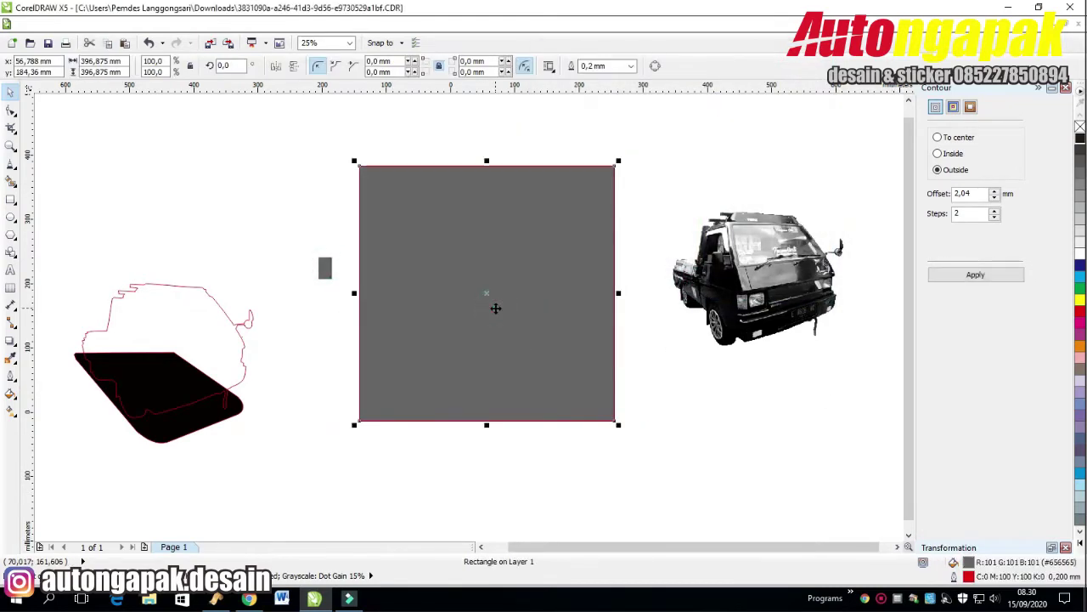
key("ctrl+Page_Down")
Give the square a radial fountain fill.
left_click(539, 184)
left_click(11, 393)
left_click(51, 399)
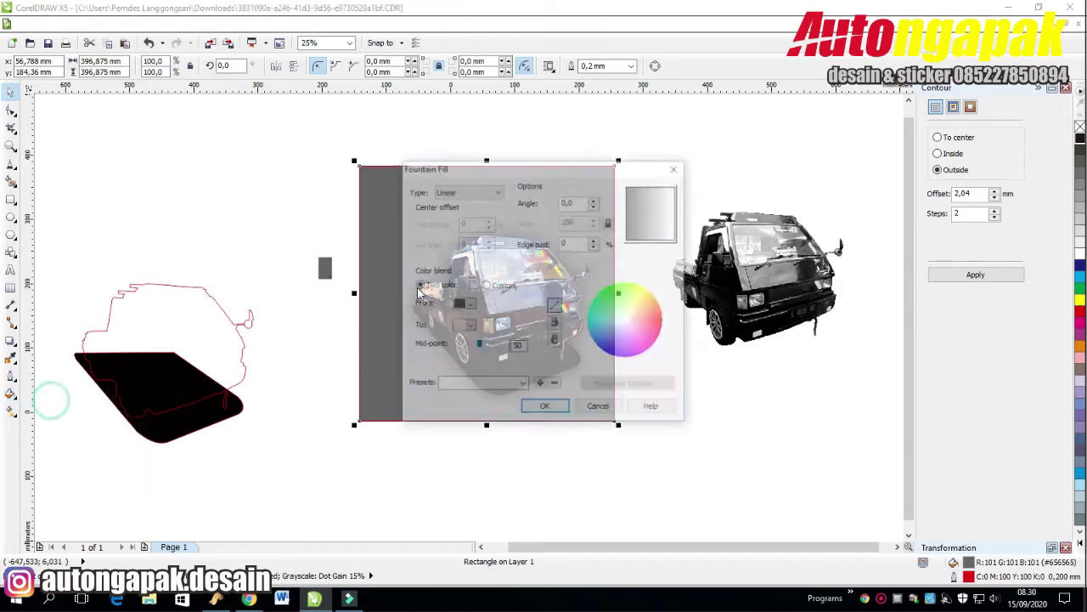
left_click(496, 192)
left_click(485, 206)
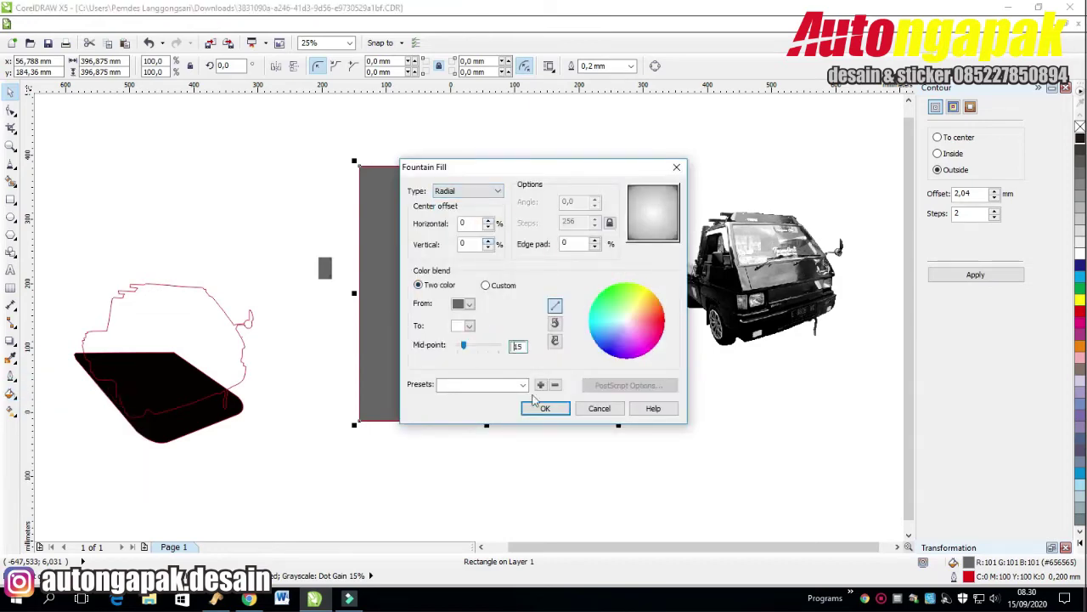
left_click(542, 408)
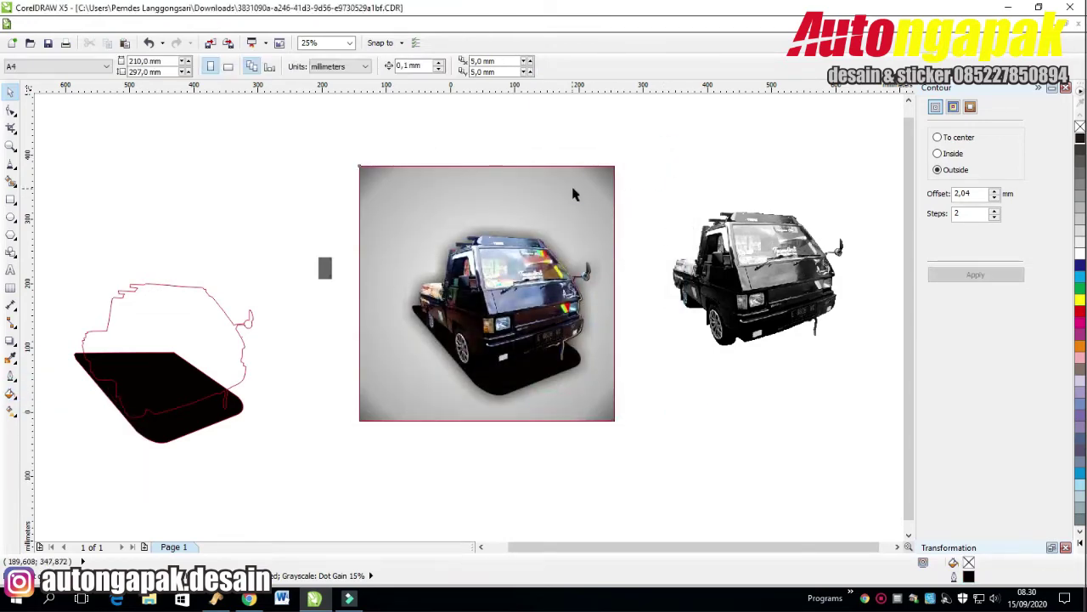
Nudge the gradient square, drop a lower copy of the greyscale truck, and delete the grey swatch.
left_click_drag(573, 195, 587, 198)
left_click(688, 162)
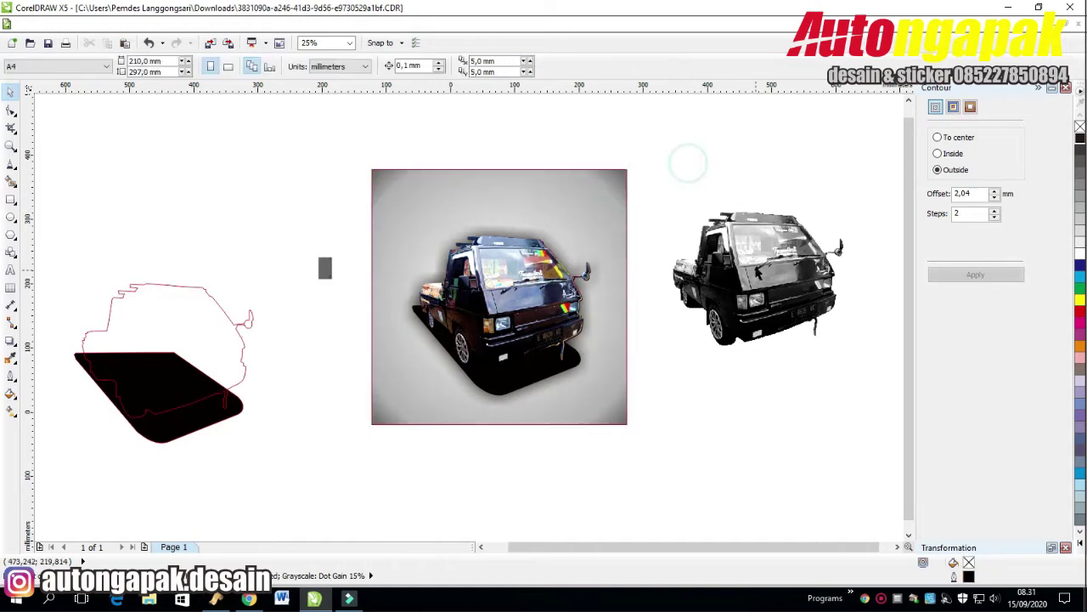
left_click(759, 265)
left_click_drag(670, 210, 601, 307)
right_click(601, 308)
left_click_drag(294, 209, 353, 327)
key("Delete")
Enlarge the greyscale truck copy to about 219.1% and position it over the gradient square.
left_click(701, 348)
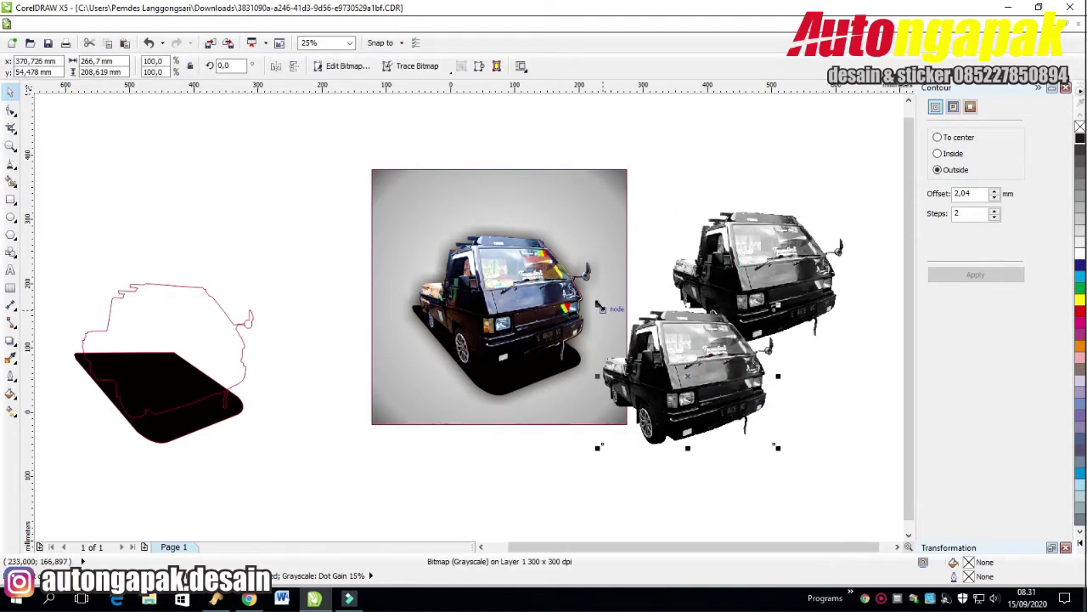
left_click_drag(601, 309, 420, 162)
left_click_drag(664, 325, 545, 314)
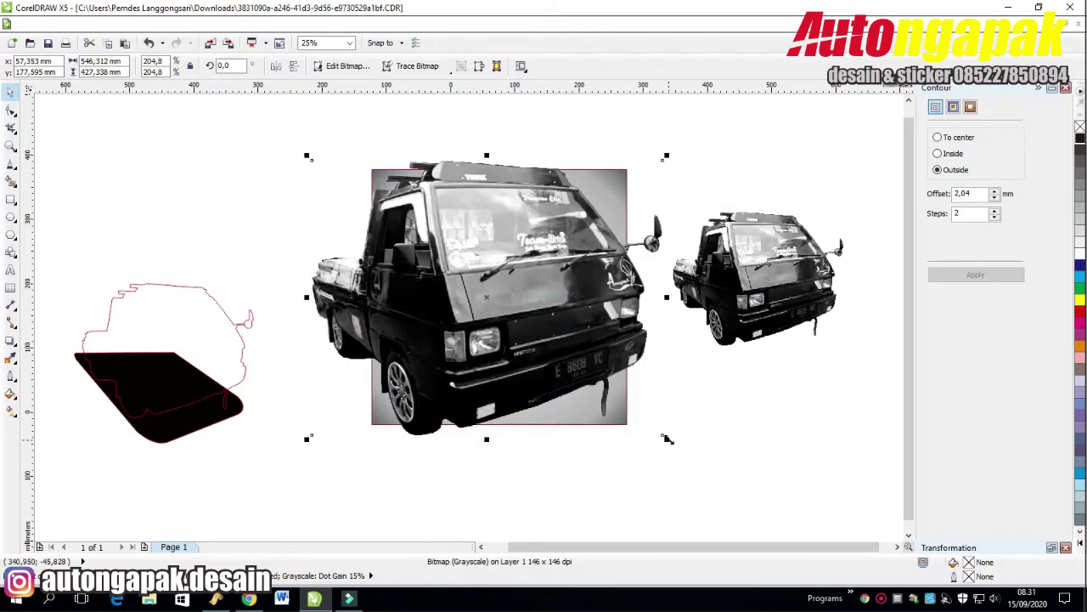
left_click_drag(655, 430, 691, 458)
left_click_drag(727, 187, 716, 183)
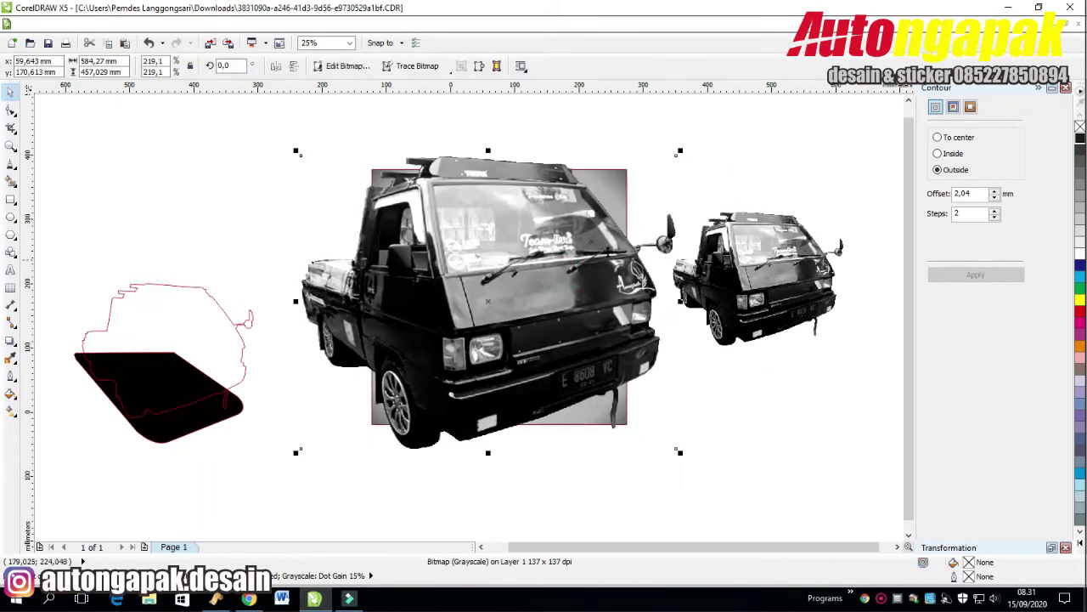
left_click(430, 111)
left_click(607, 169)
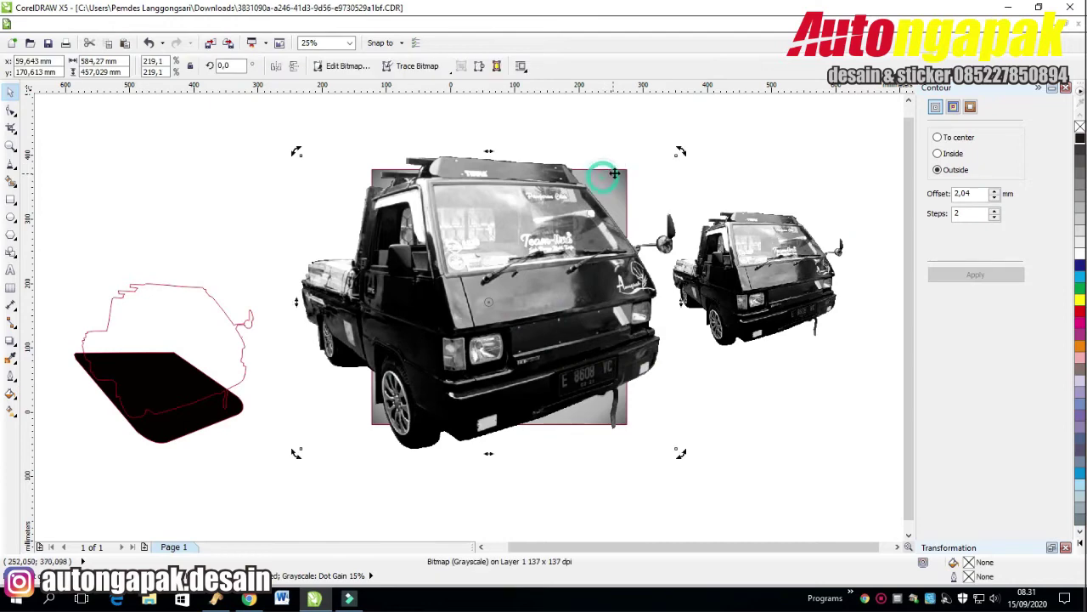
left_click(626, 136)
left_click(623, 174)
left_click(714, 126)
left_click_drag(629, 175, 642, 170)
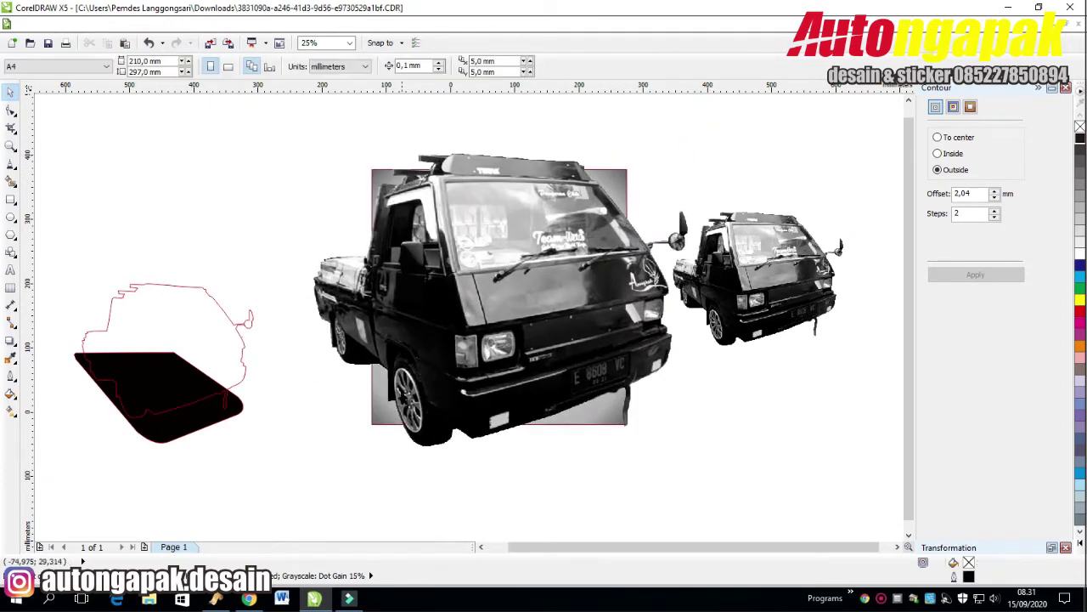
Put the colour truck photo in front and shift the greyscale truck about 28 px left.
left_click(374, 389)
key("shift+PageDown")
left_click(553, 474)
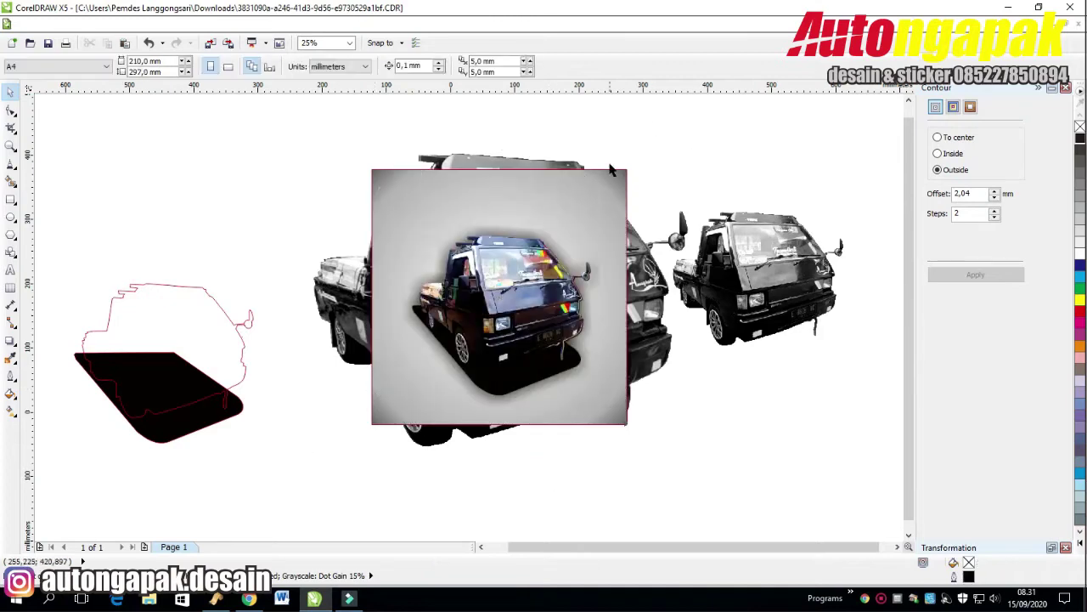
left_click(612, 170)
left_click(651, 276, "shift")
left_click_drag(651, 276, 627, 278)
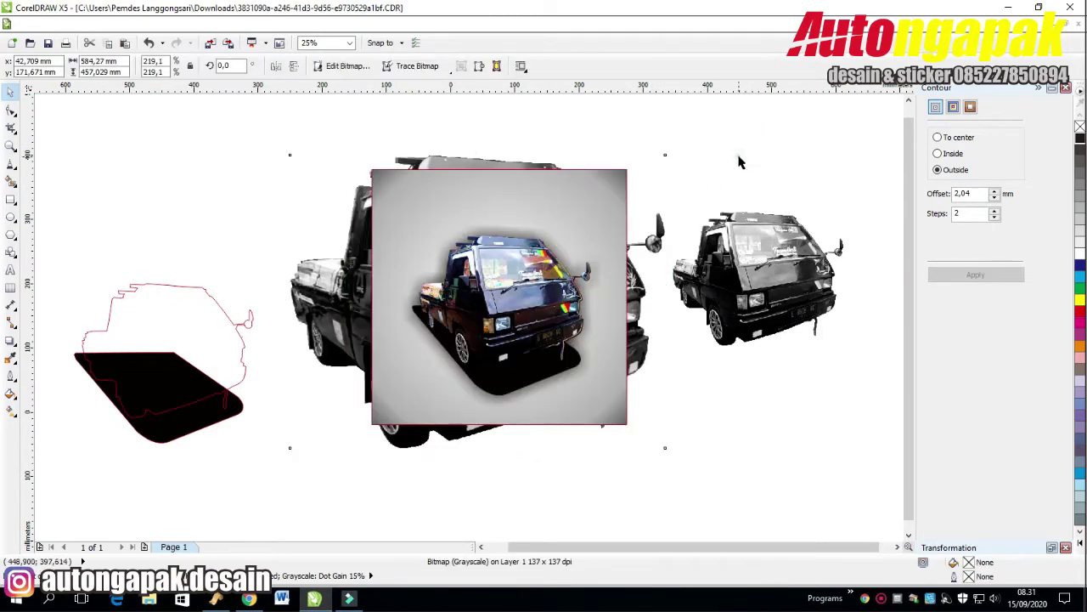
left_click(595, 192)
left_click(281, 161)
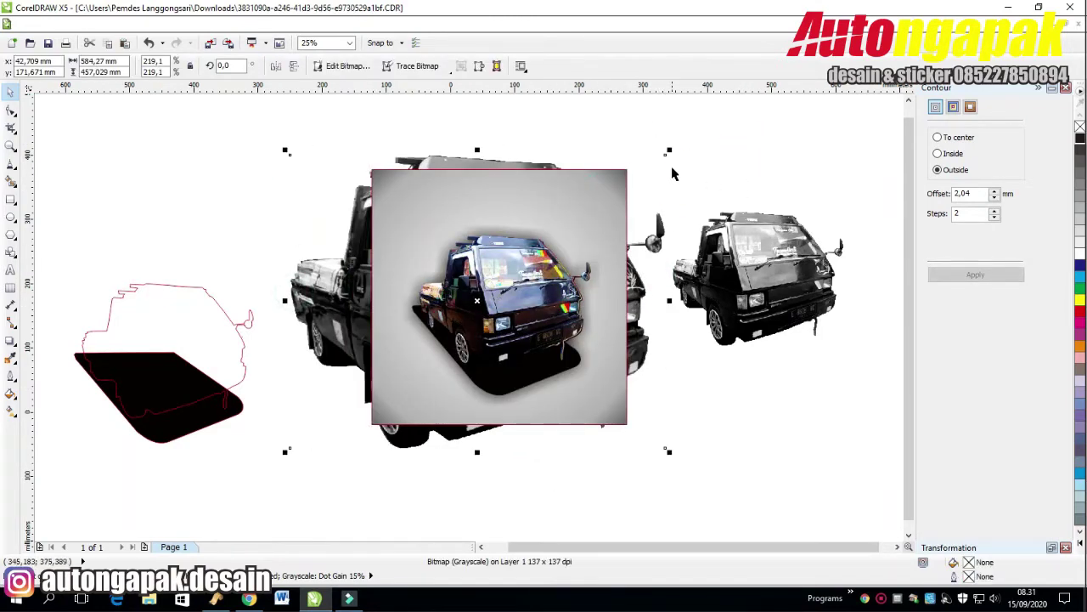
Bring the greyscale truck to the front and enlarge it from its corners to fill the square.
left_click(668, 150)
left_click(396, 203)
left_click(347, 304)
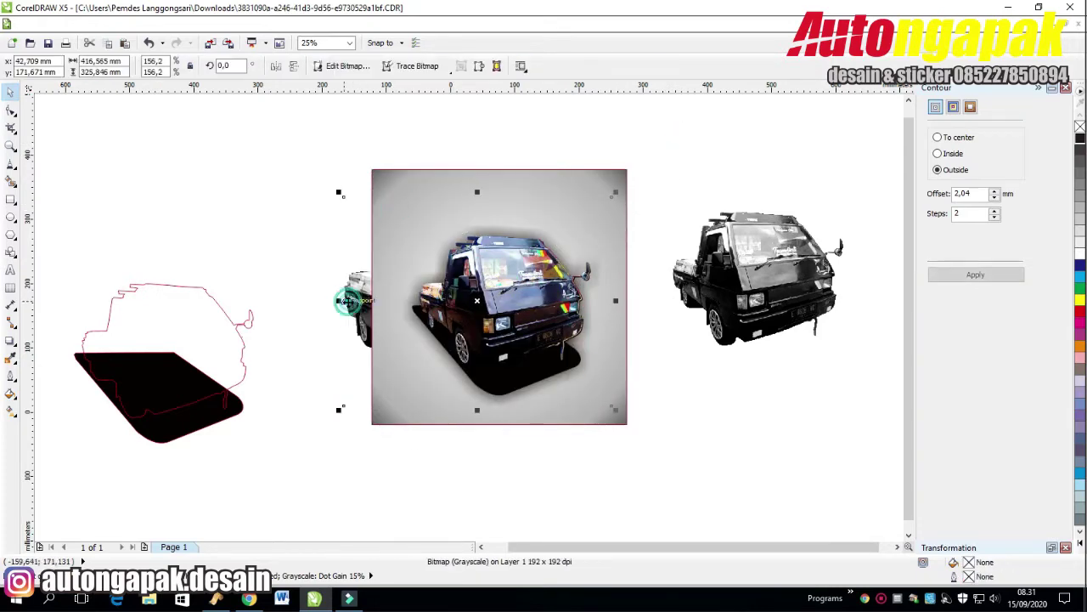
key("shift+Page_Up")
scroll(347, 303, "up", 2)
scroll(318, 270, "down", 2)
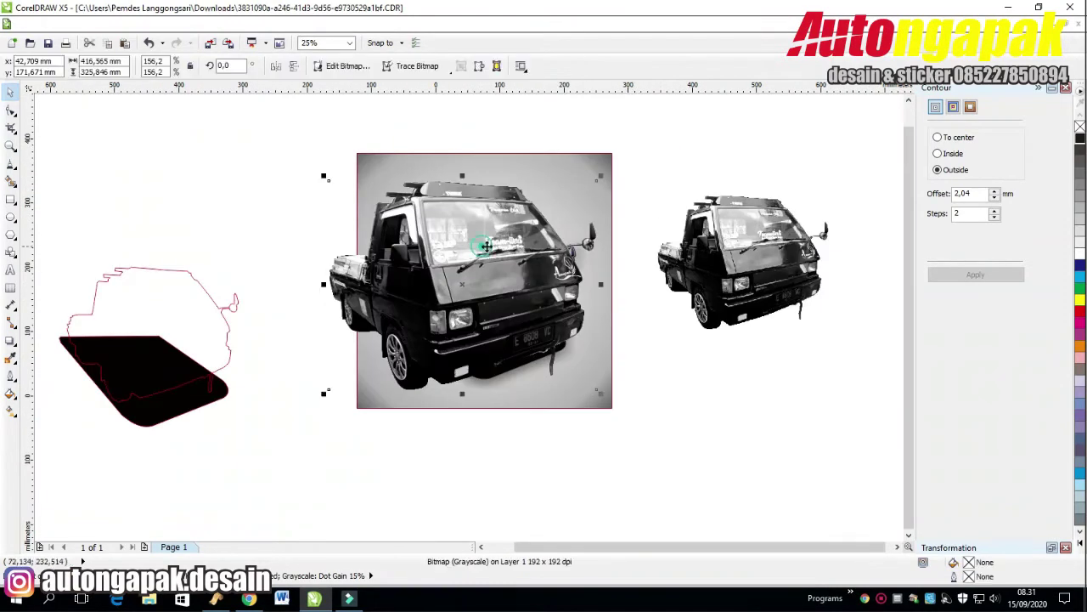
left_click_drag(601, 177, 620, 161)
left_click_drag(329, 403, 311, 408)
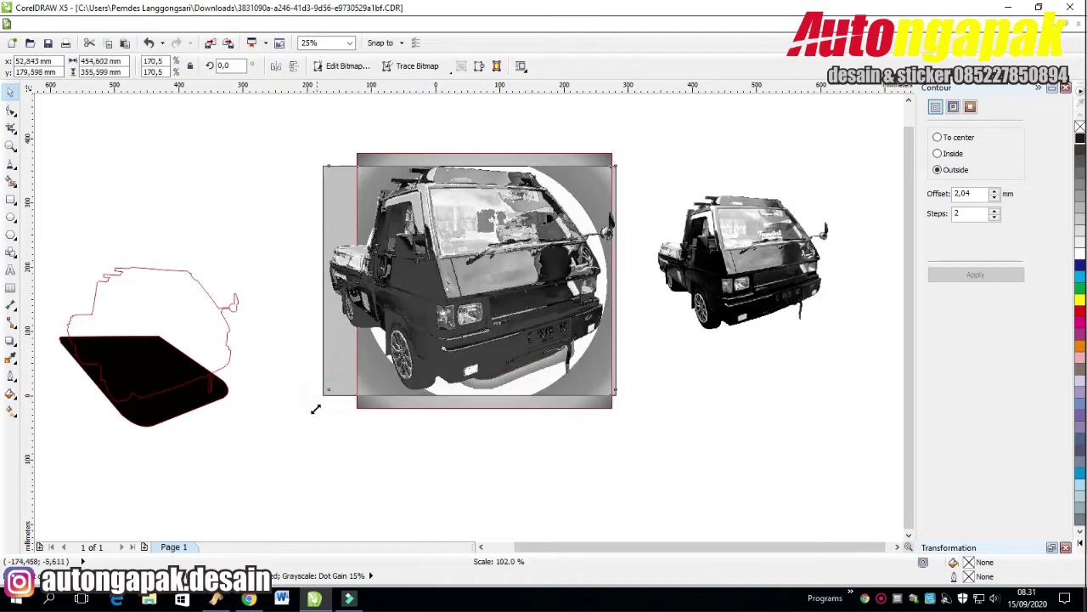
left_click_drag(620, 163, 627, 156)
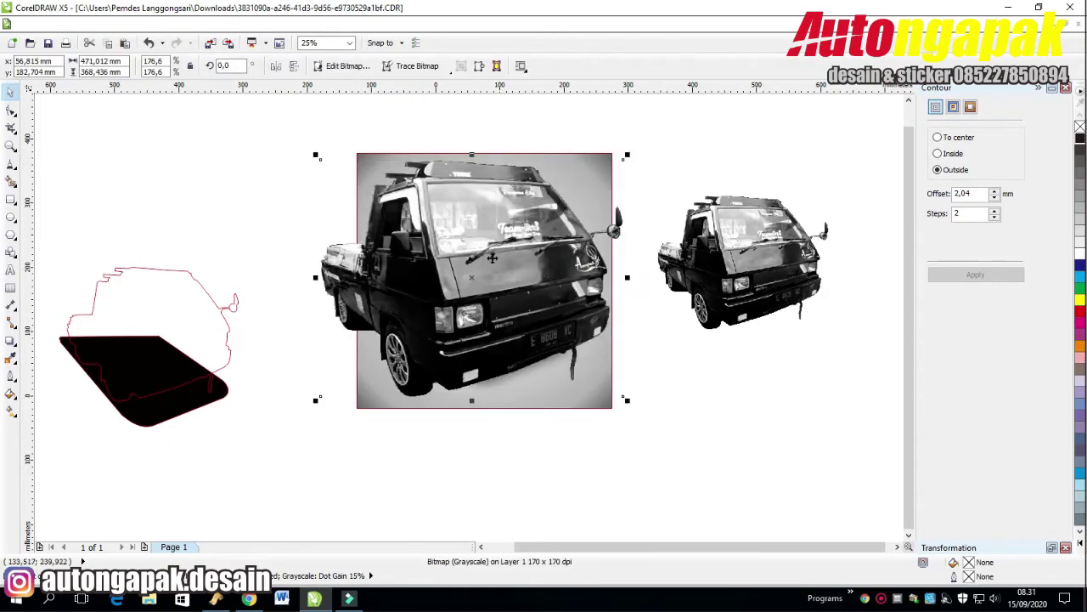
Delete the overhanging cut-out truck and reselect the grey truck photo.
left_click(243, 222)
left_click(357, 158)
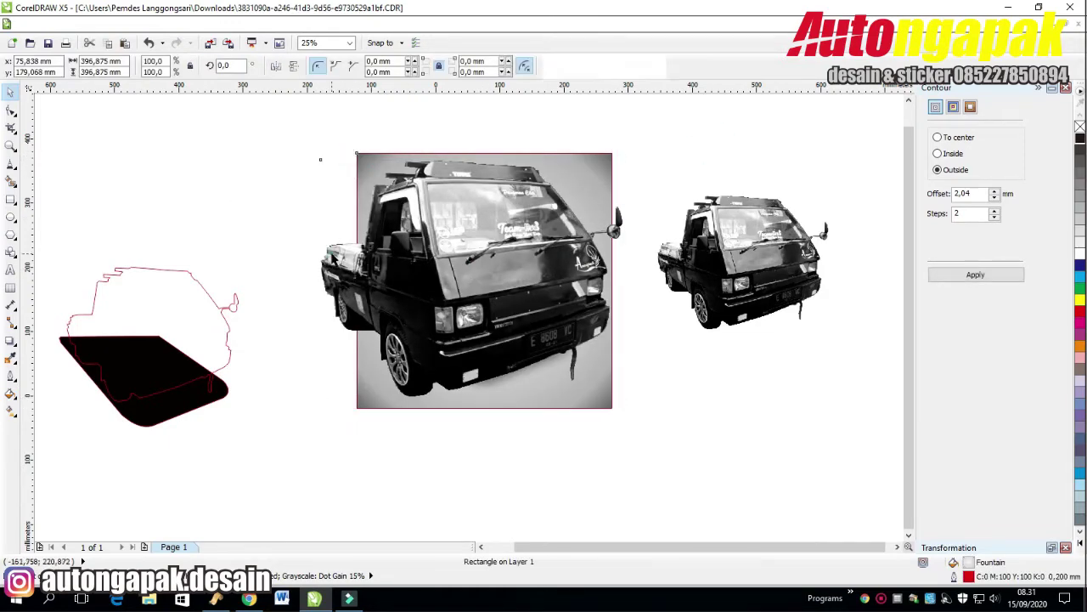
left_click(702, 118)
left_click(332, 270)
key("Delete")
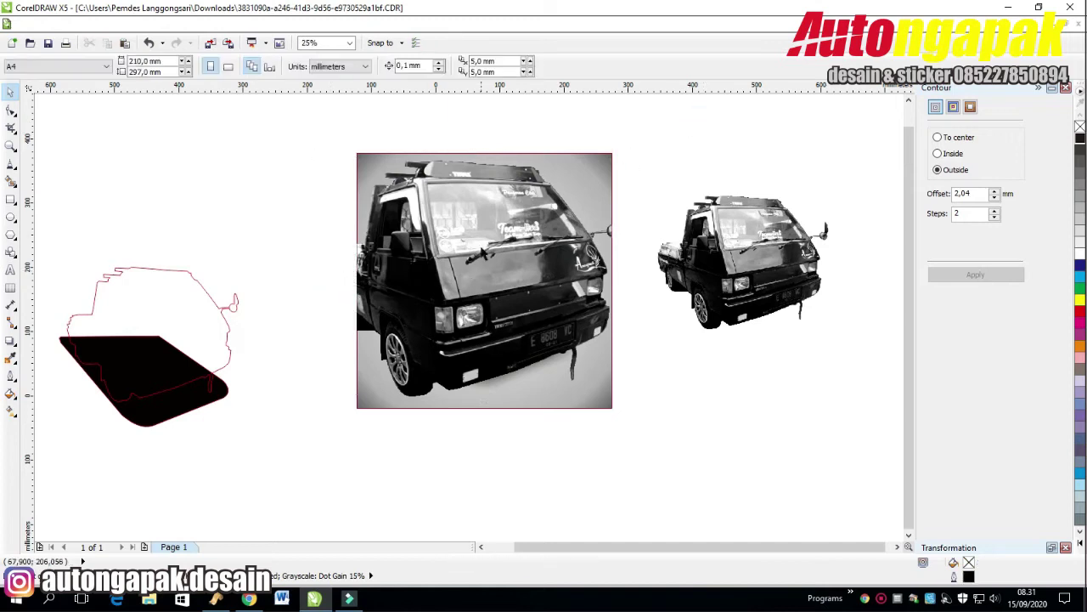
left_click(411, 162)
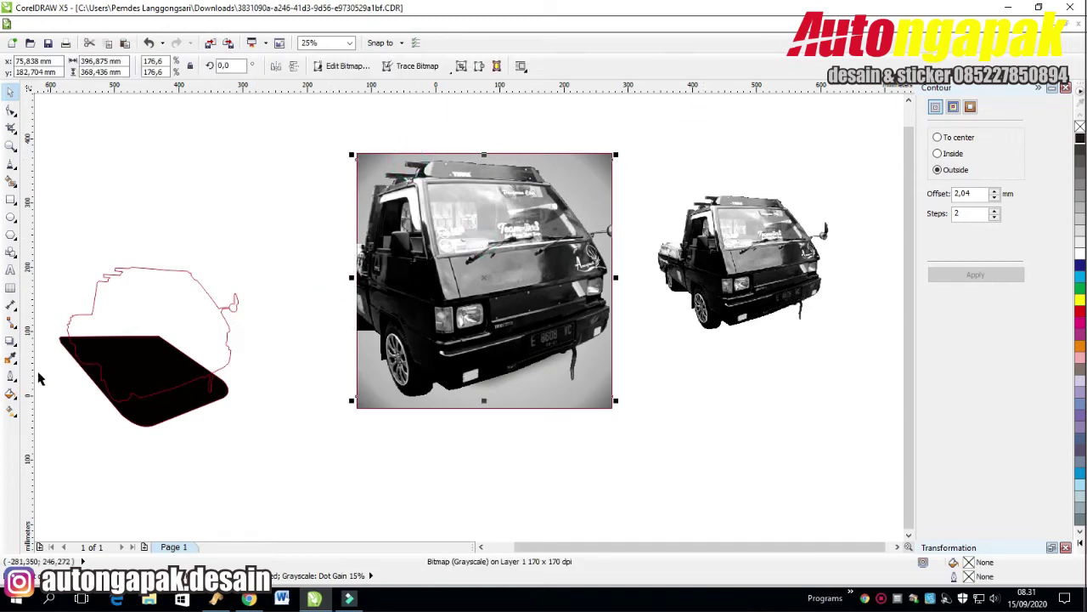
left_click(10, 342)
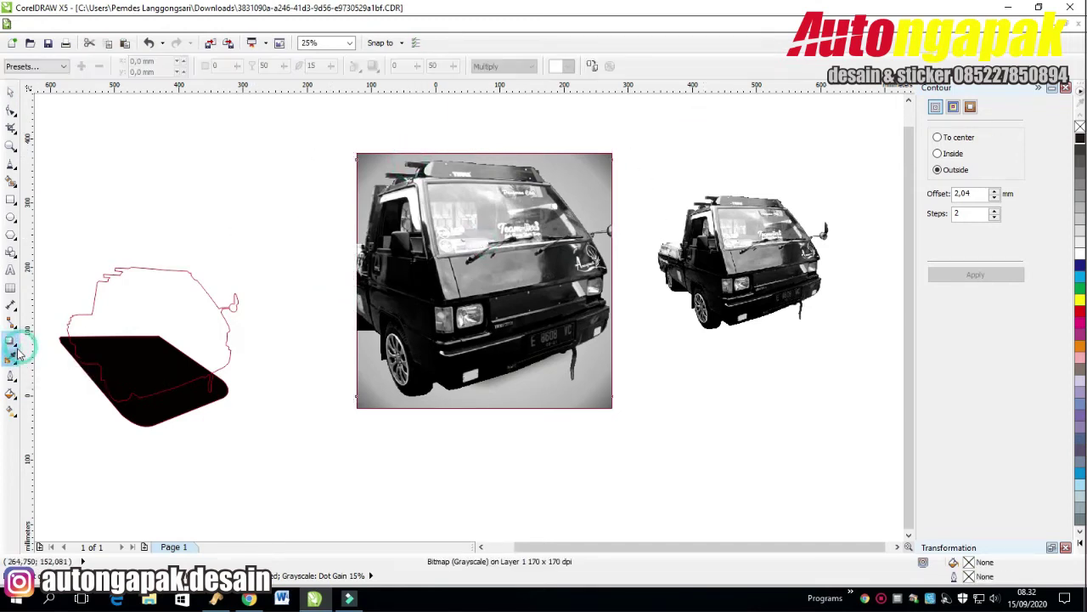
Fade the grey truck photo with a diagonal linear transparency revealing the colour truck.
left_click(17, 350)
left_click(59, 430)
left_click_drag(154, 129, 723, 410)
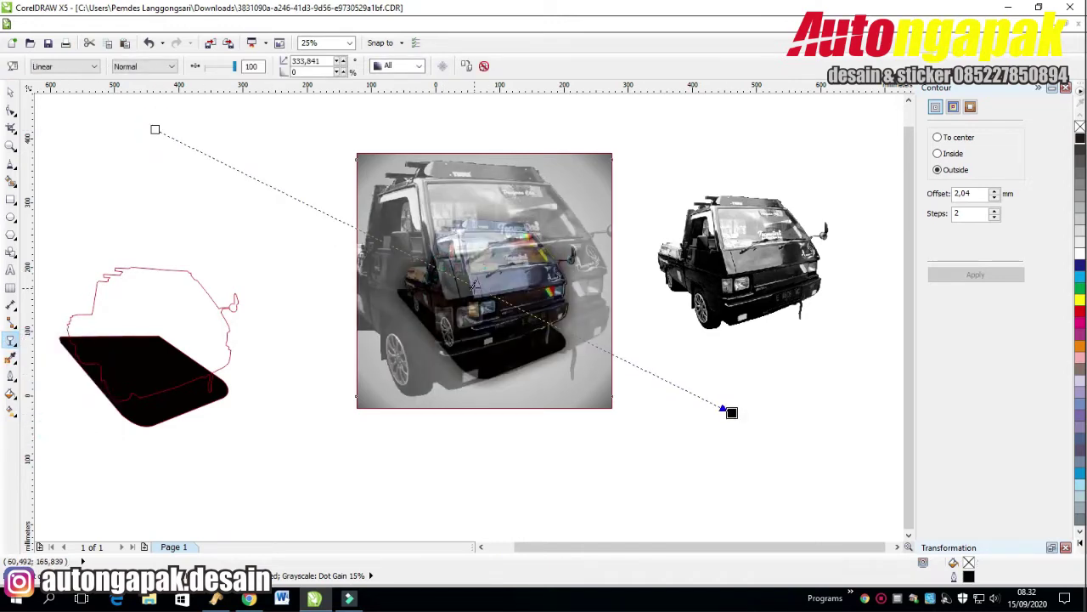
left_click(153, 186)
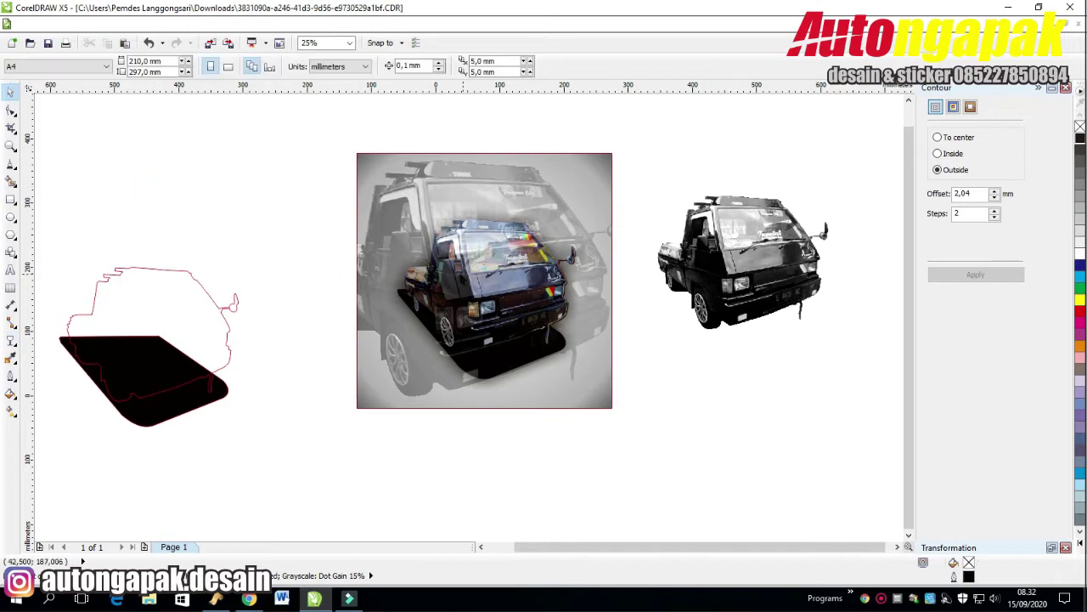
left_click_drag(588, 397, 584, 390)
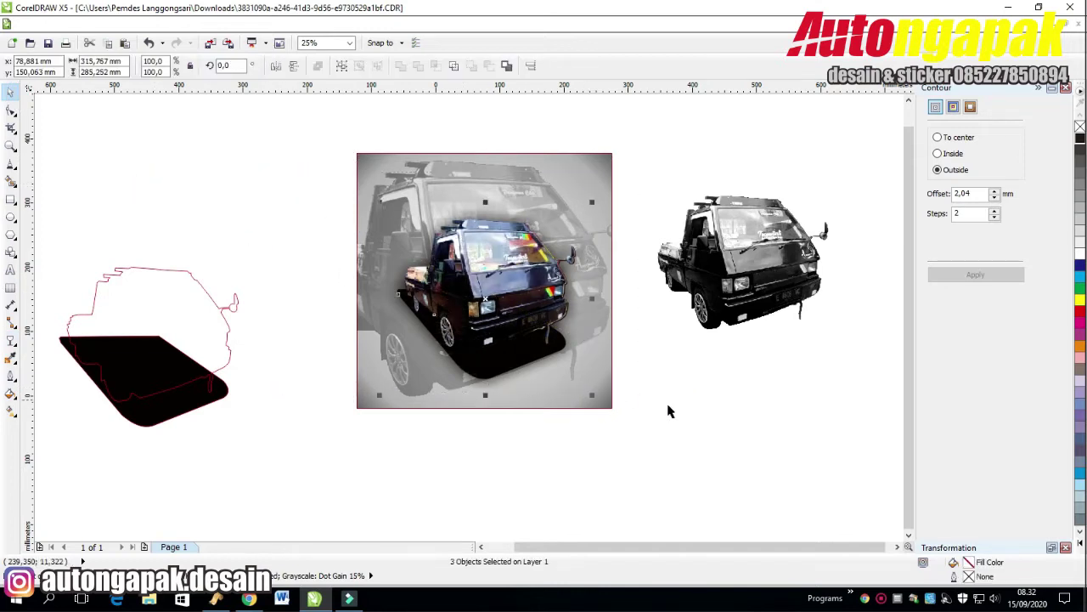
left_click(742, 416)
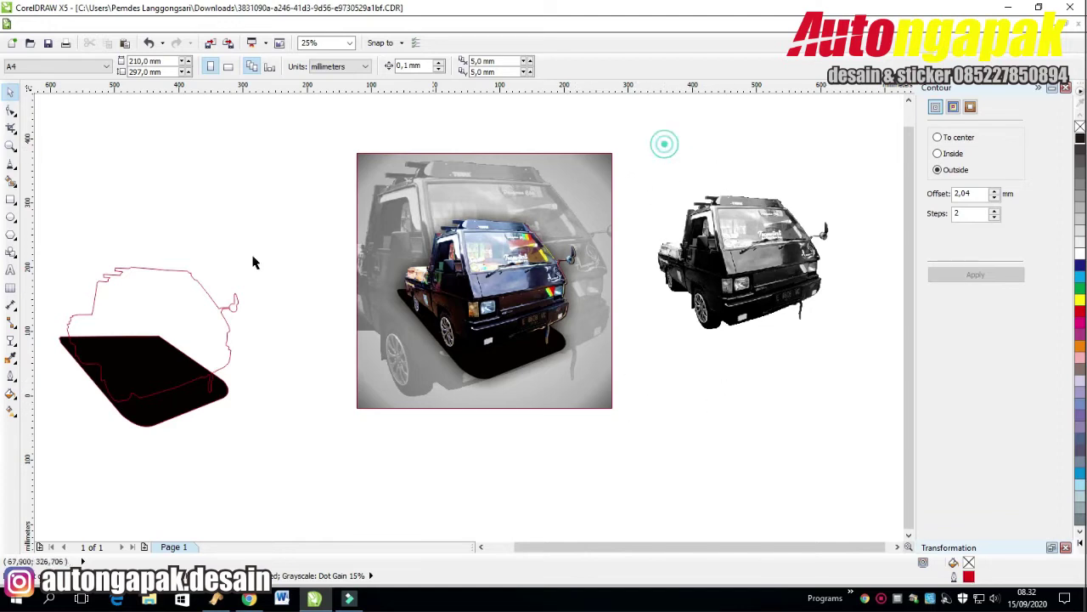
Set the truck photo's outline to None and add Page 2.
left_click(11, 269)
left_click(9, 96)
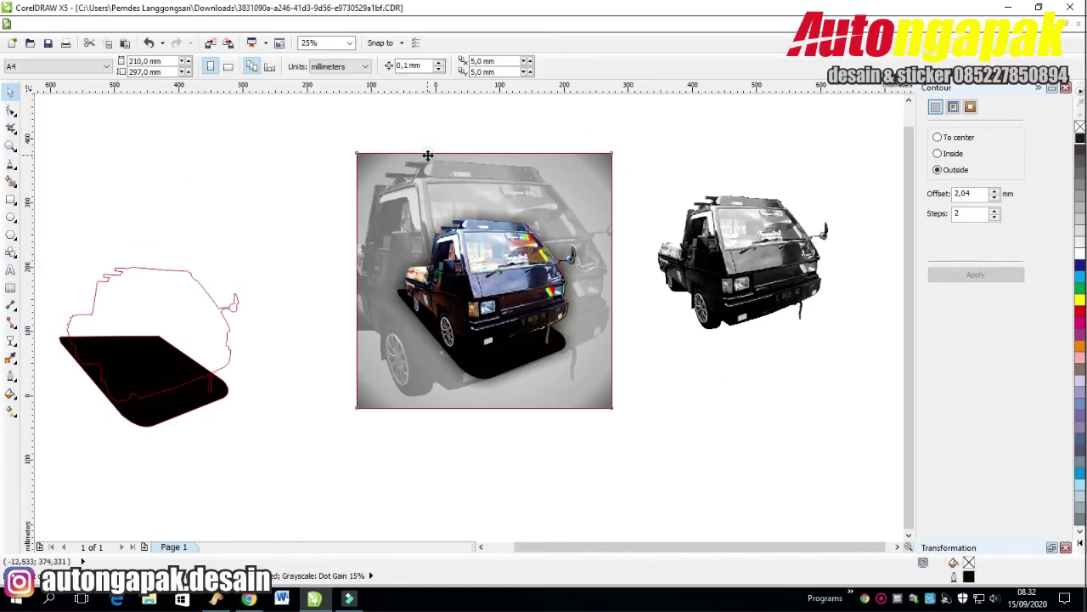
left_click(425, 160)
left_click(626, 65)
left_click(597, 84)
left_click(233, 195)
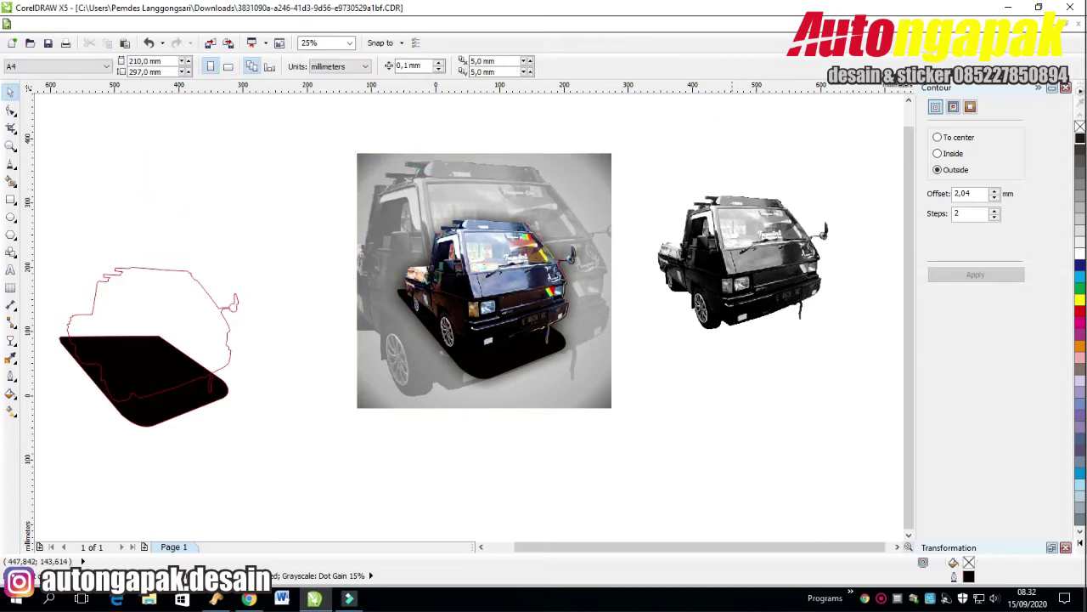
left_click(143, 547)
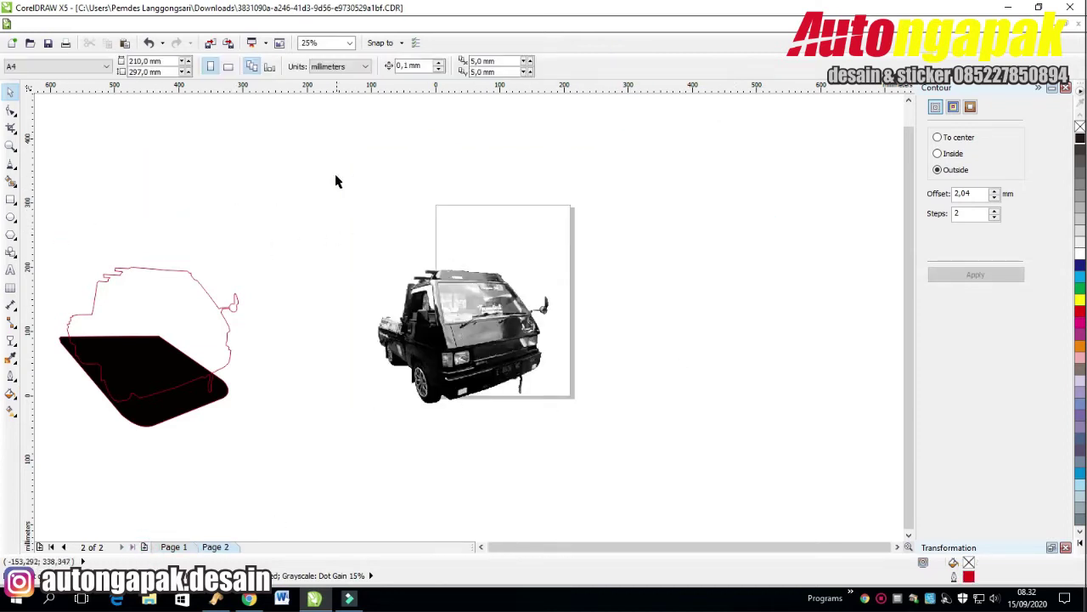
Move the outline and black shape toward the truck, then return to Page 1.
left_click_drag(336, 181, 105, 461)
left_click_drag(208, 339, 608, 290)
left_click(174, 546)
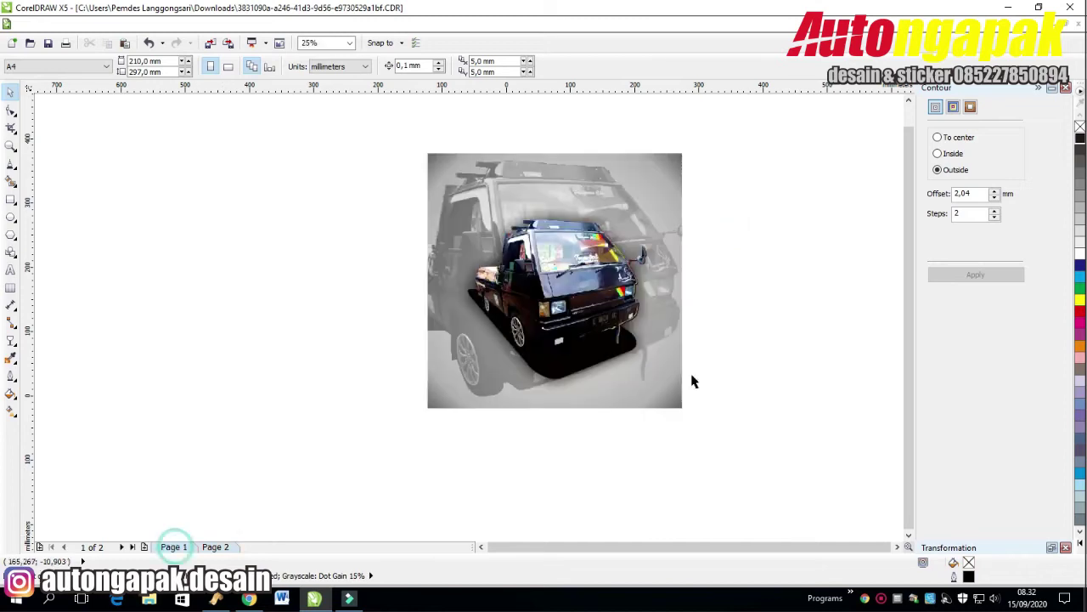
left_click(908, 547)
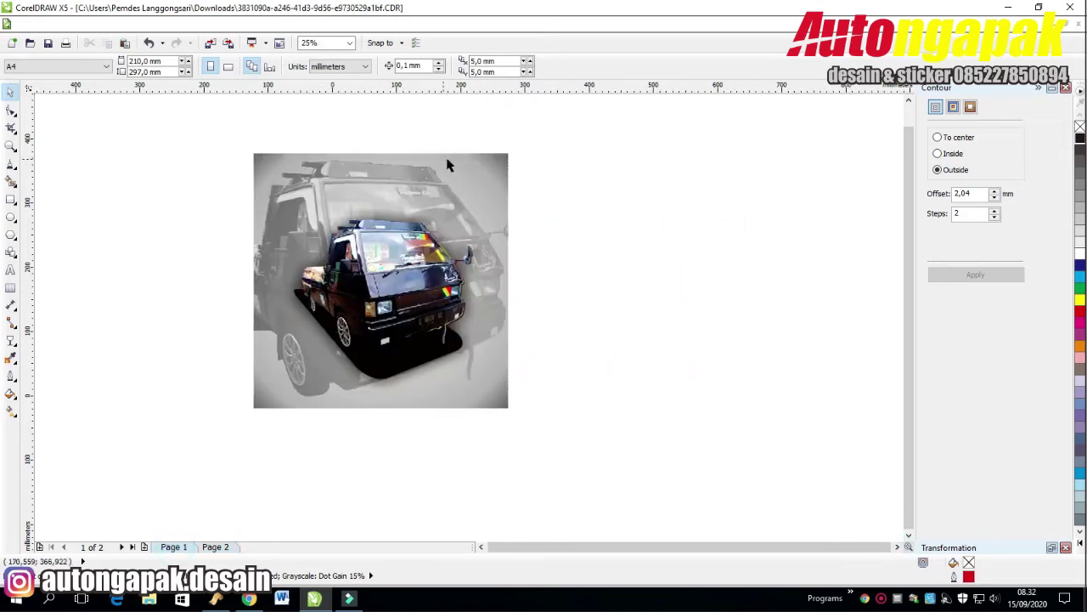
Give the rectangle behind the truck a light-blue radial fountain fill.
left_click(507, 399)
double_click(966, 564)
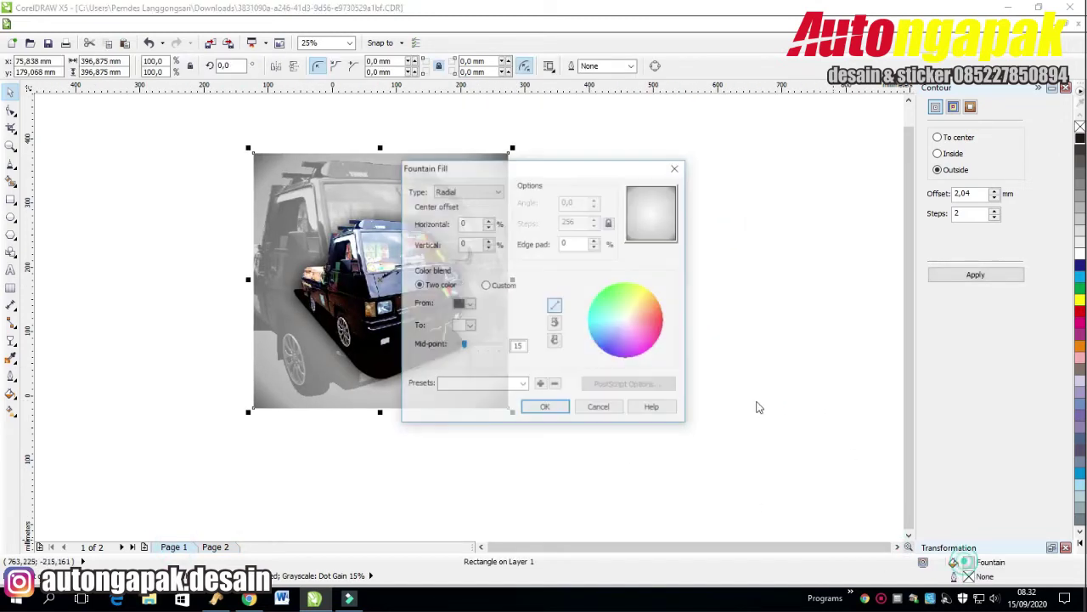
left_click(465, 304)
left_click(459, 339)
left_click(544, 407)
left_click(719, 292)
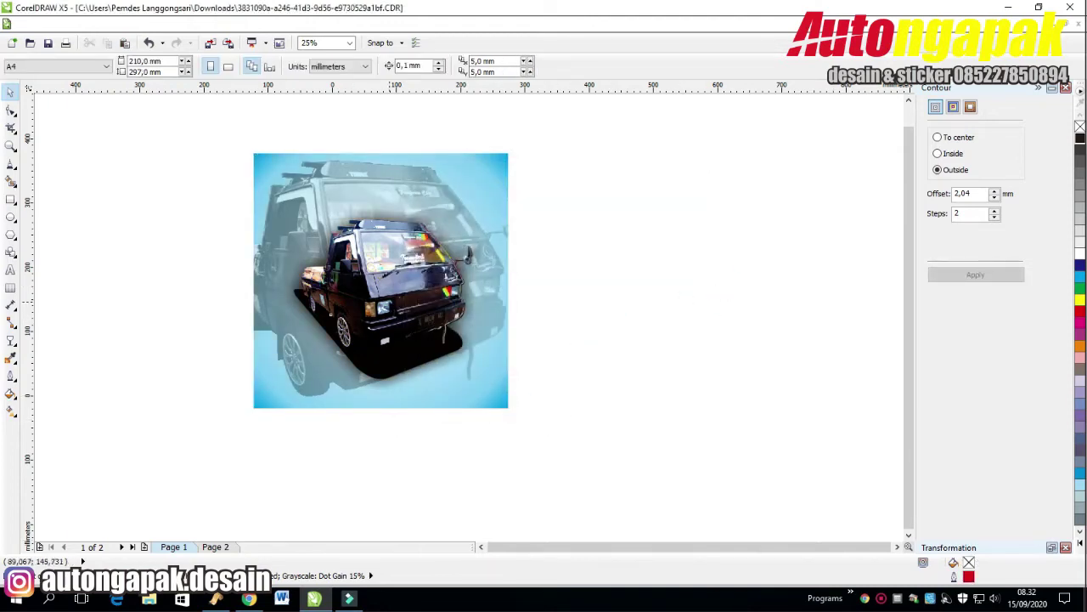
left_click_drag(382, 289, 728, 298)
Copy the cut-out truck to the right and Quick Trace it into vector shapes.
left_click(753, 316)
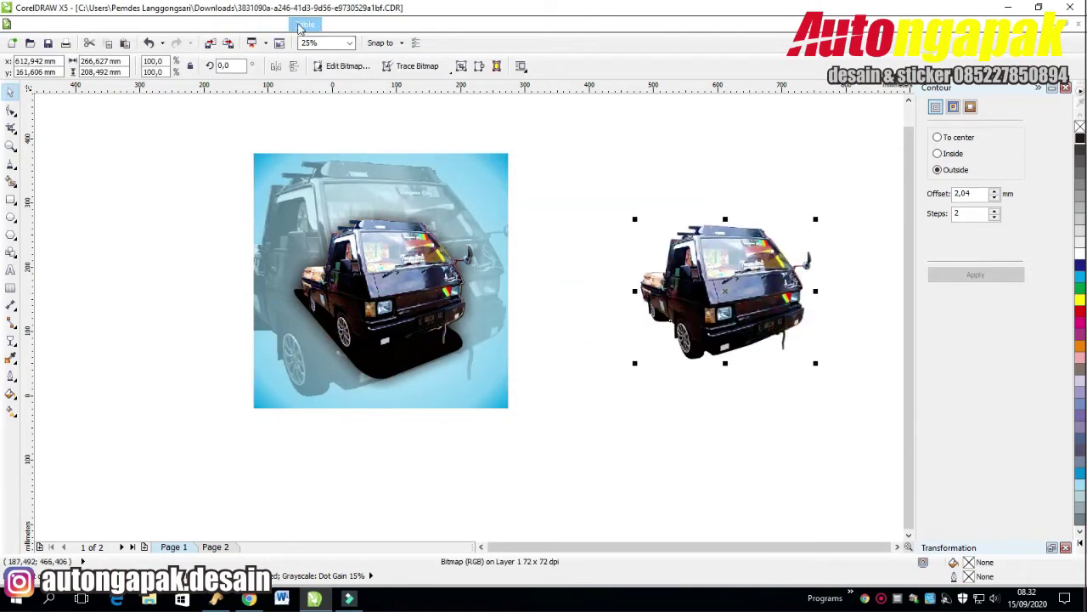
right_click(700, 267)
left_click(745, 39)
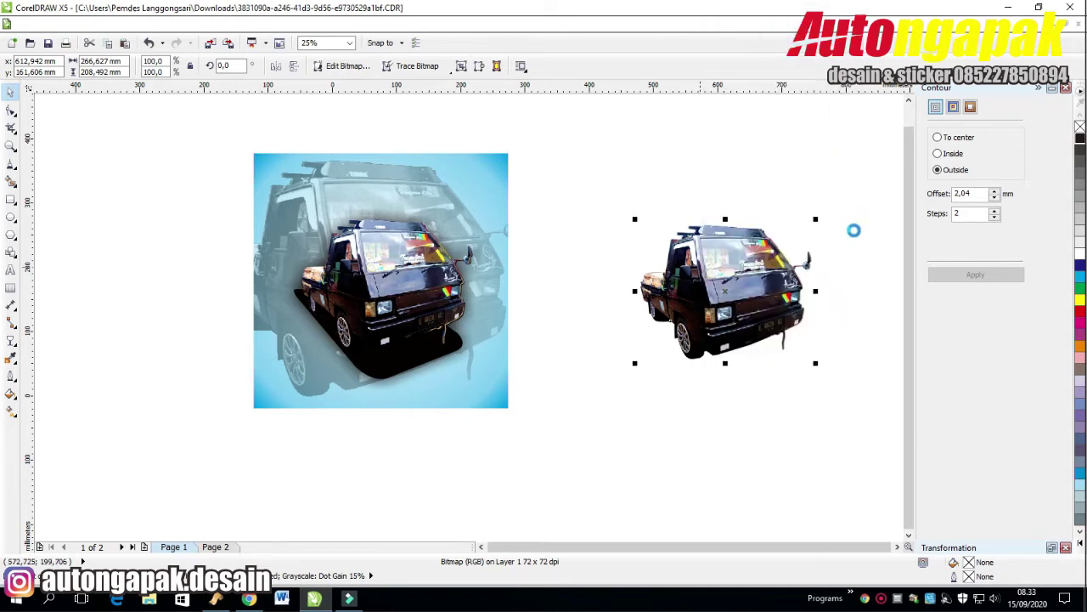
left_click(731, 412)
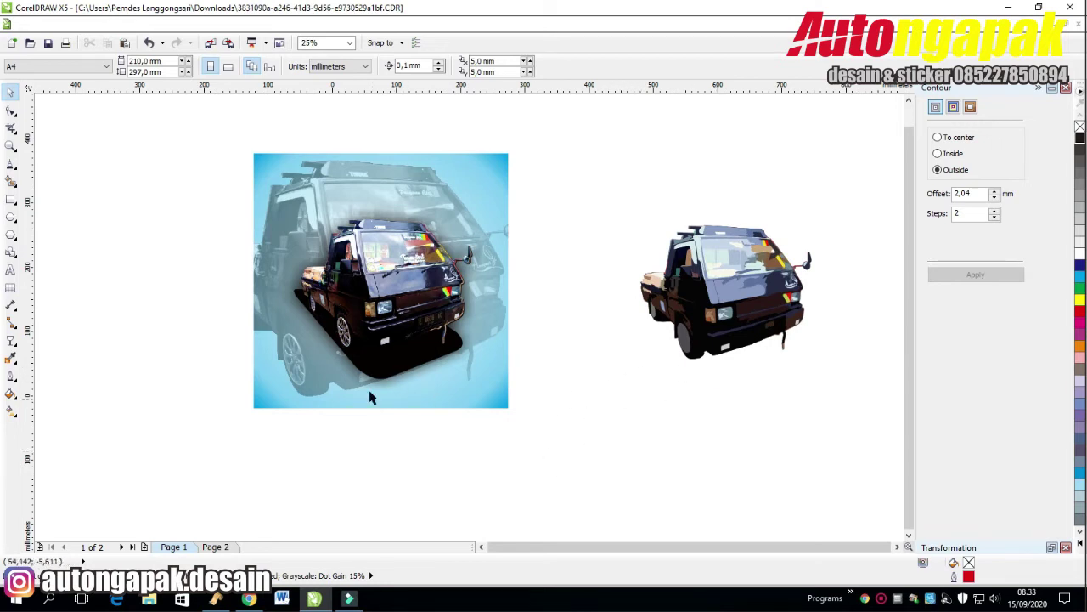
Place another copy of the truck photo below the traced truck.
mouse_move(369, 396)
left_mouse_down()
mouse_move(564, 437)
mouse_move(647, 520)
left_mouse_up()
left_click(661, 493)
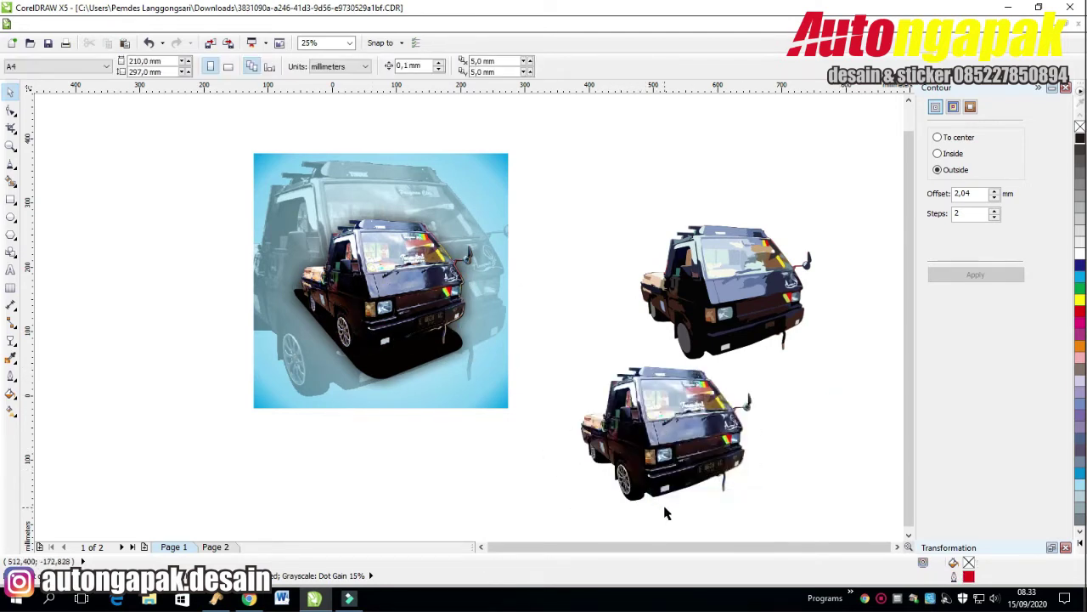
scroll(658, 463, "up", 3)
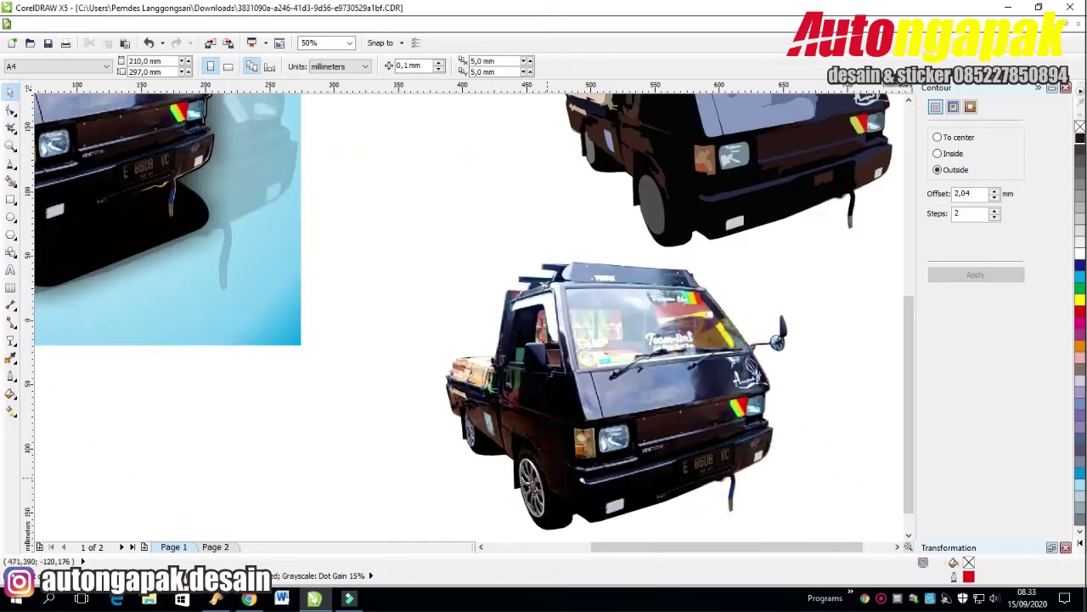
scroll(909, 466, "down", 2)
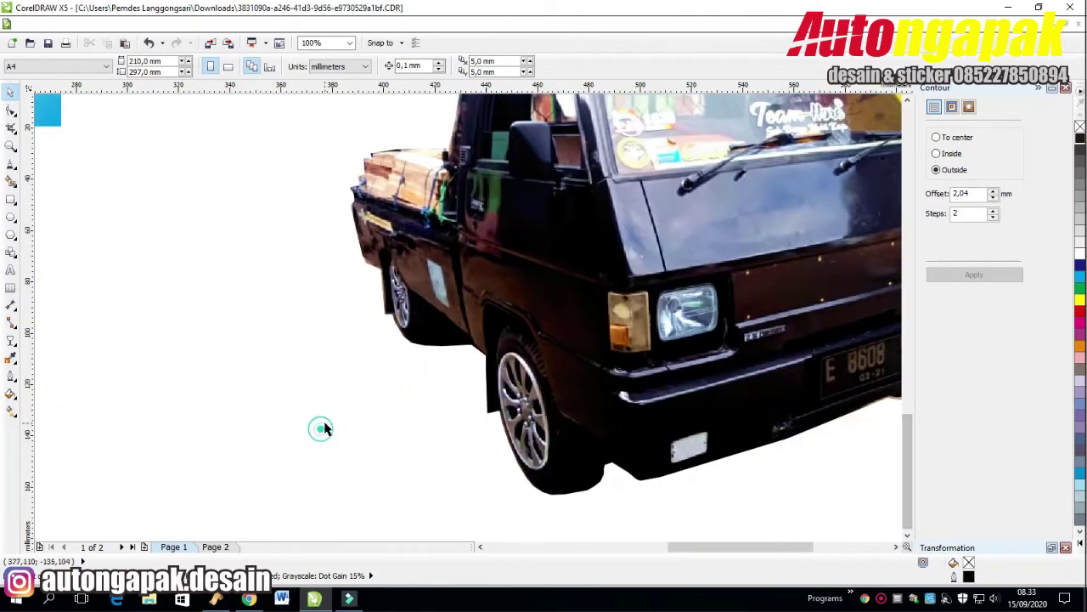
Draw an ellipse over the truck's front wheel, sized to fit the tyre.
left_click(11, 217)
mouse_move(491, 342)
left_mouse_down()
mouse_move(570, 435)
mouse_move(575, 420)
left_mouse_up()
left_click_drag(575, 382, 545, 381)
left_click_drag(518, 421, 519, 476)
left_click_drag(519, 410, 529, 410)
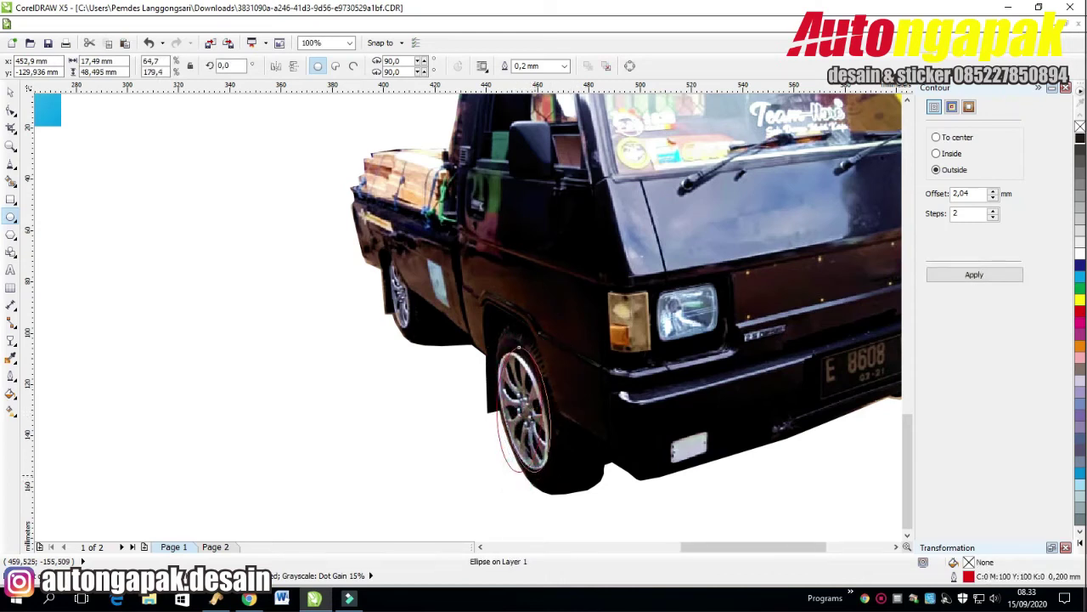
left_click(529, 410)
left_click(520, 412)
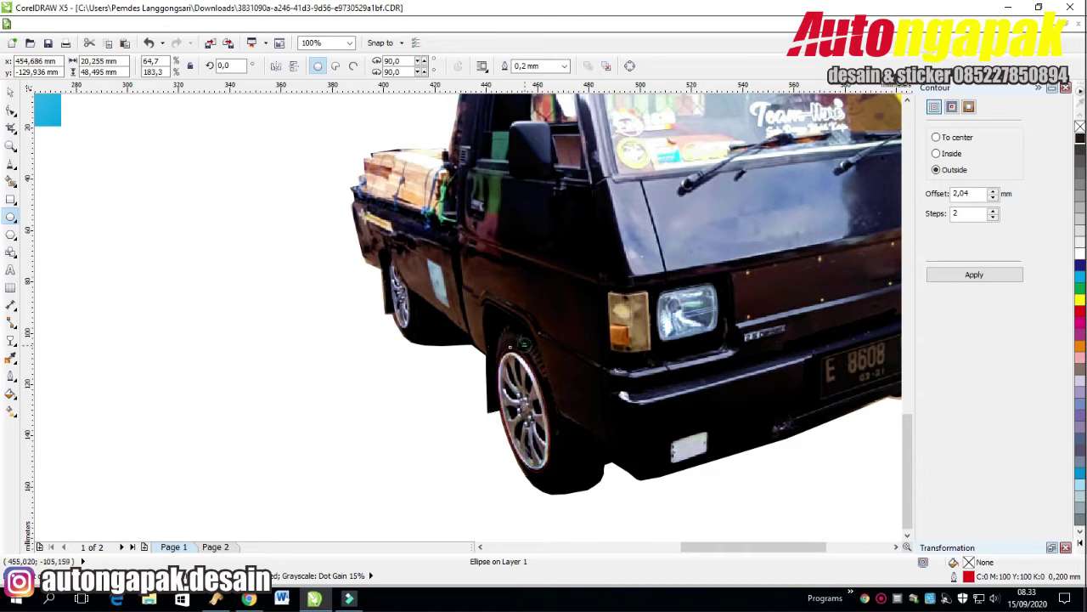
left_click_drag(528, 339, 510, 347)
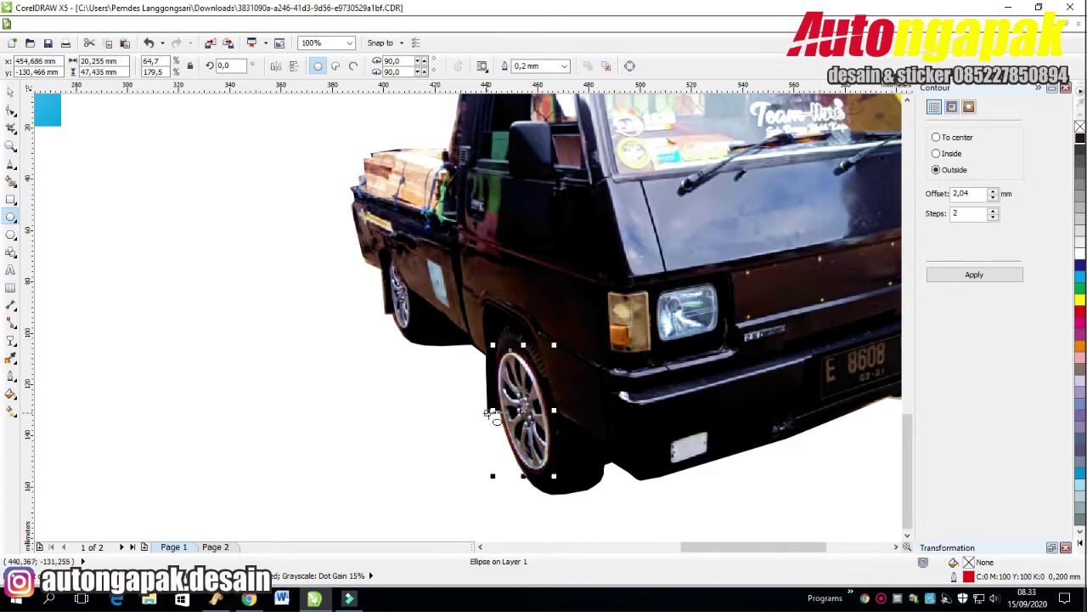
left_click_drag(493, 412, 488, 412)
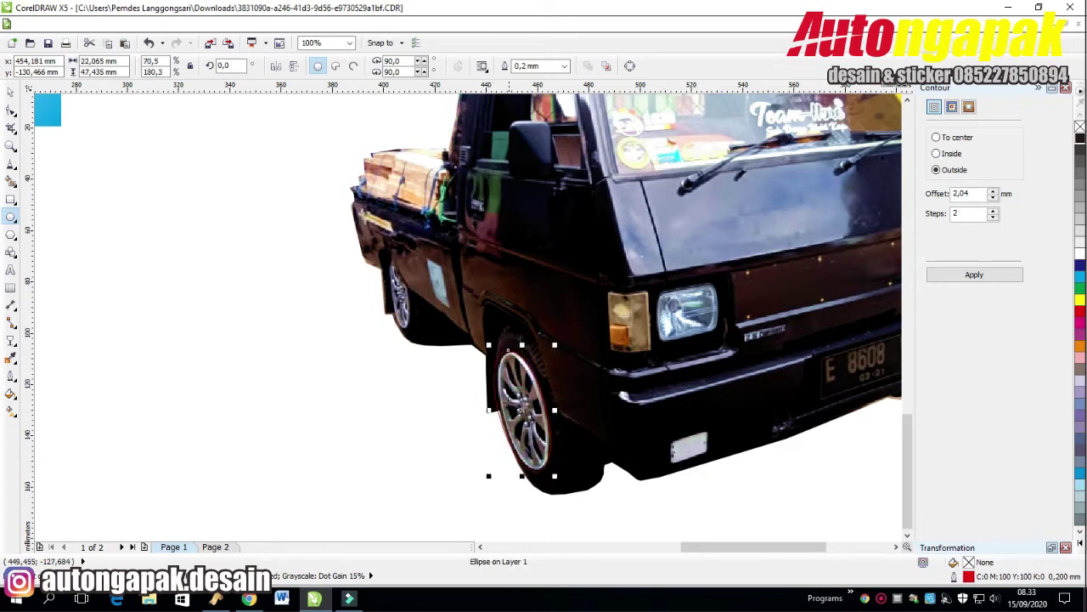
left_click(521, 410)
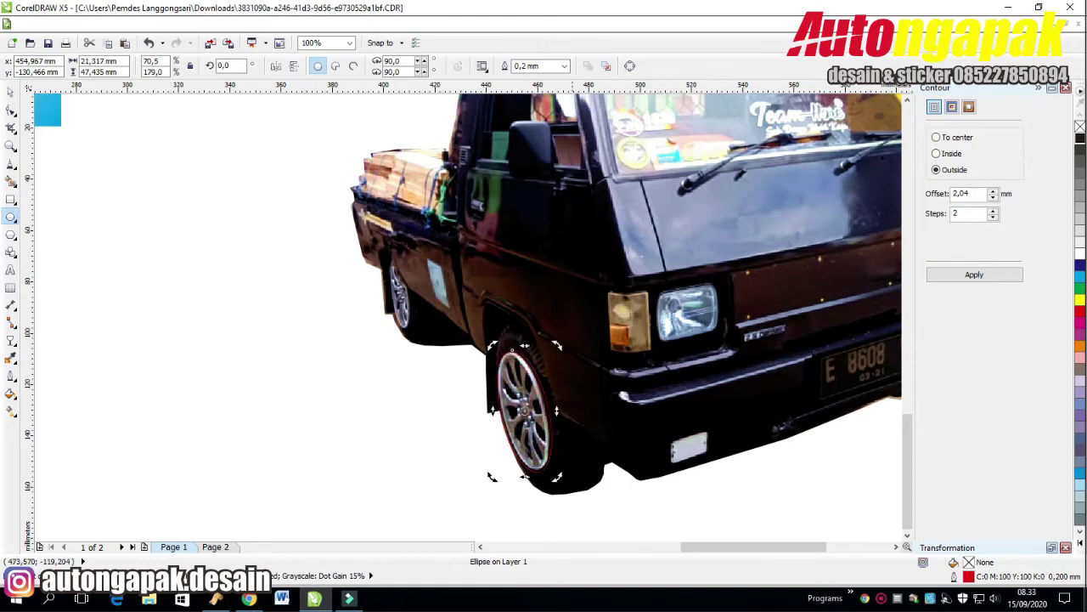
Draw an ellipse over the rear wheel and skew it to match the tilted tyre.
left_click(10, 91)
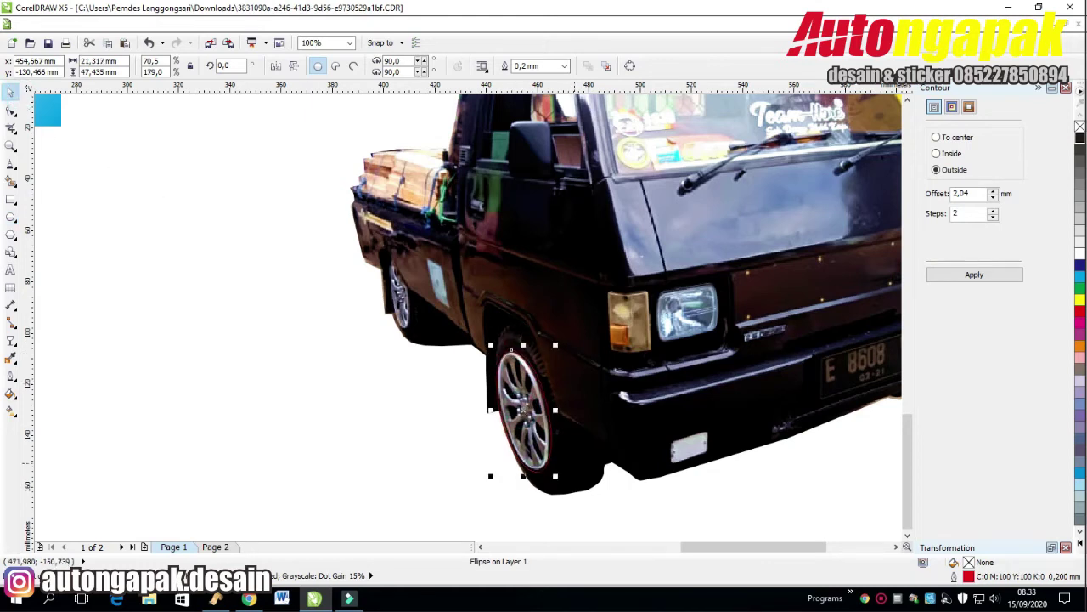
left_click(410, 110)
left_click(298, 247)
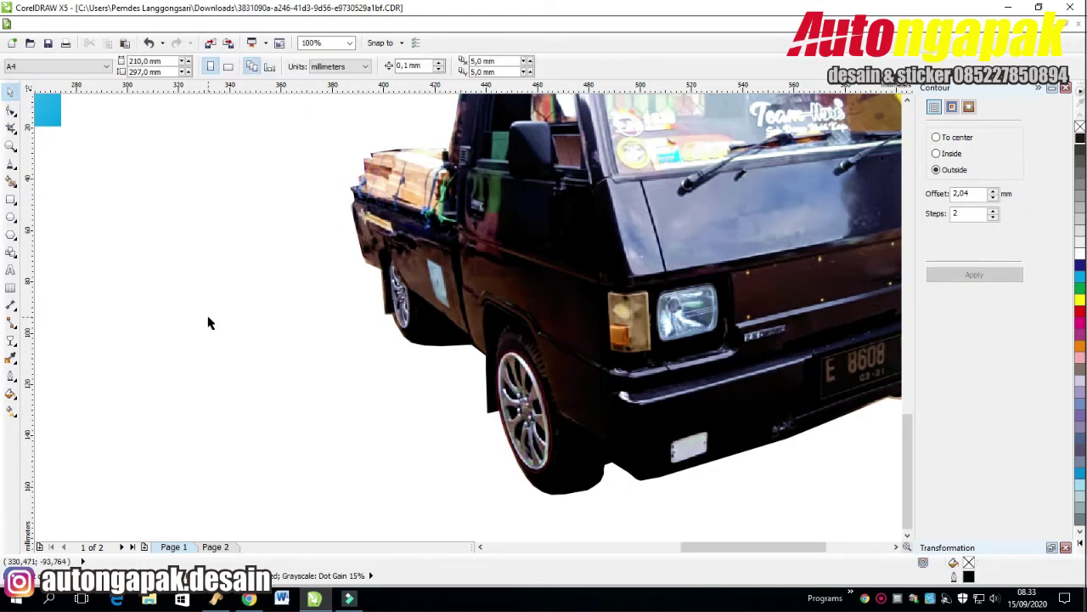
left_click(11, 216)
left_click_drag(383, 250, 410, 330)
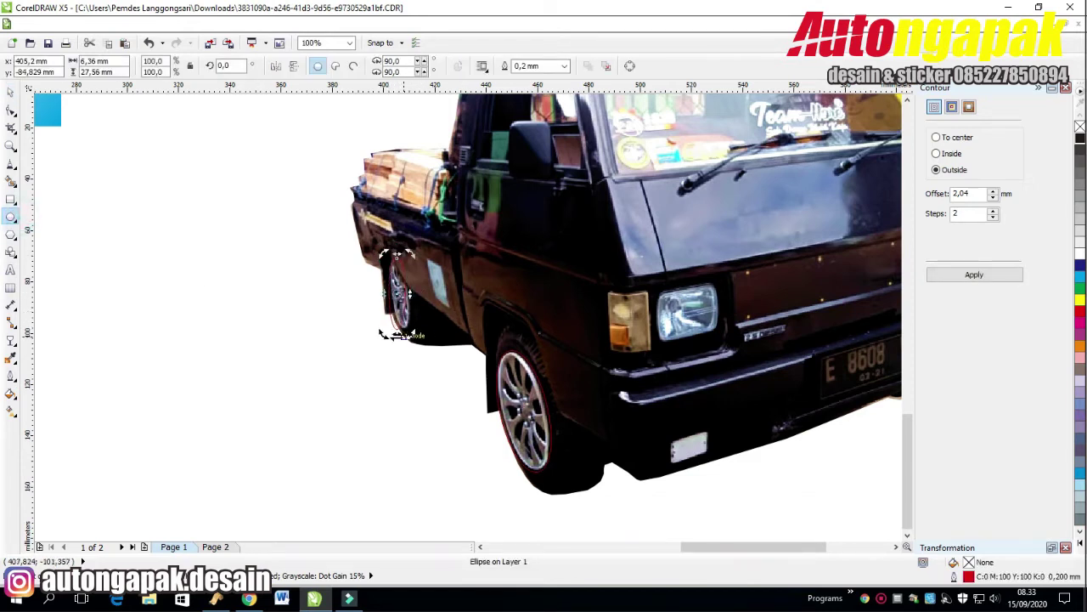
left_click(396, 315)
scroll(465, 261, "up", 2)
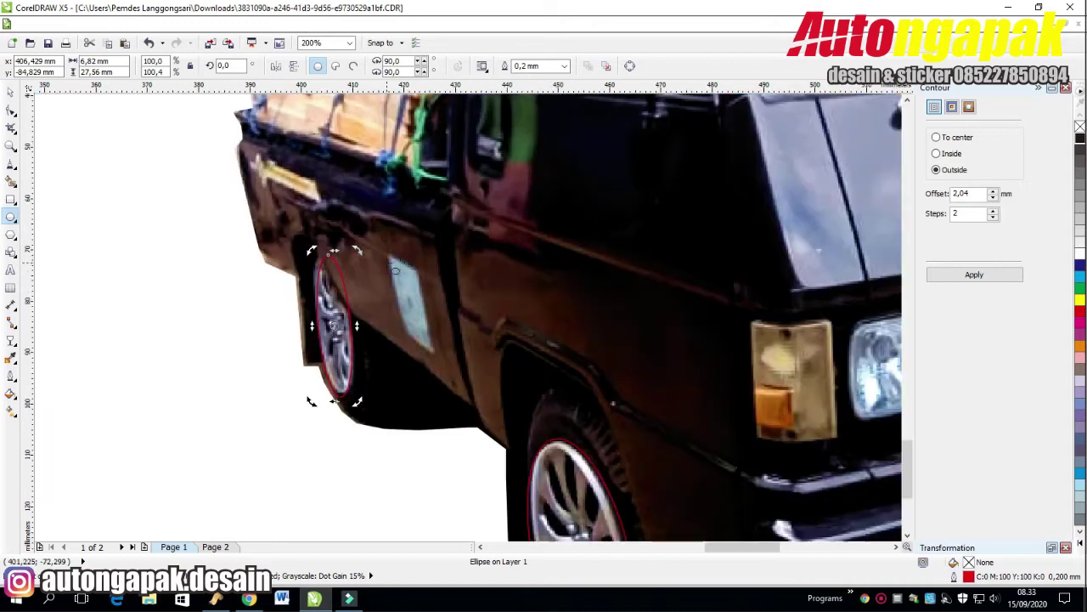
left_click_drag(336, 251, 354, 279)
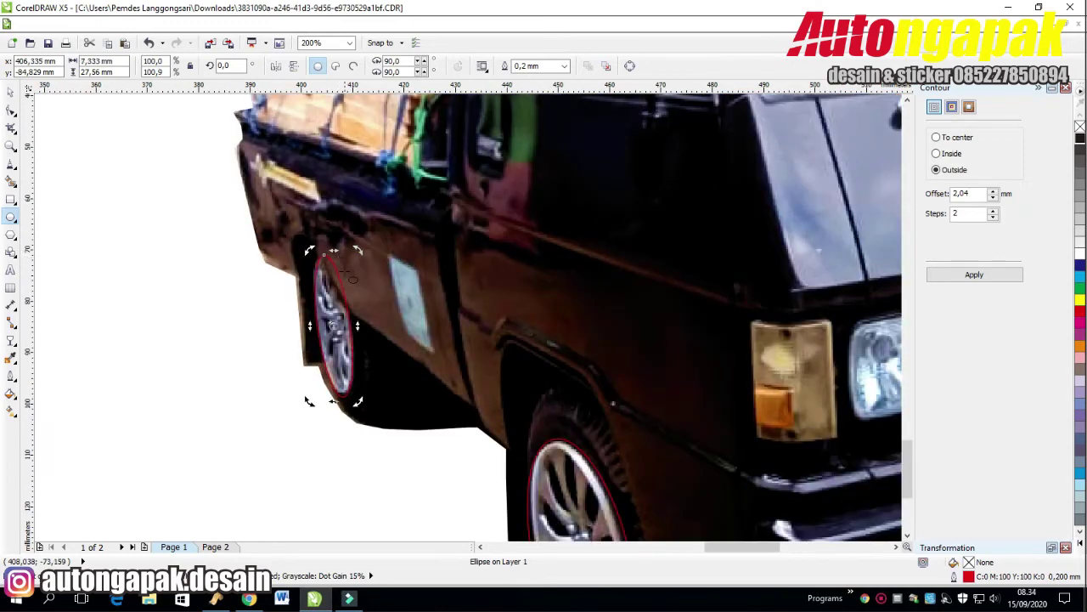
left_click(233, 307)
scroll(270, 304, "down", 2)
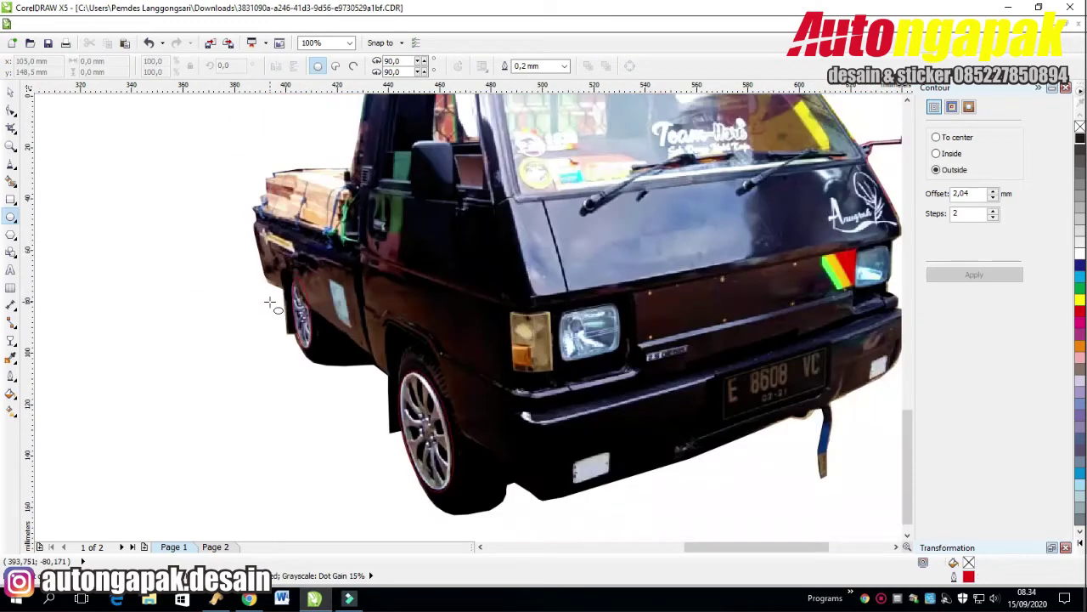
Delete the extra ellipse over the loose wheel.
left_click(10, 91)
left_click(302, 312)
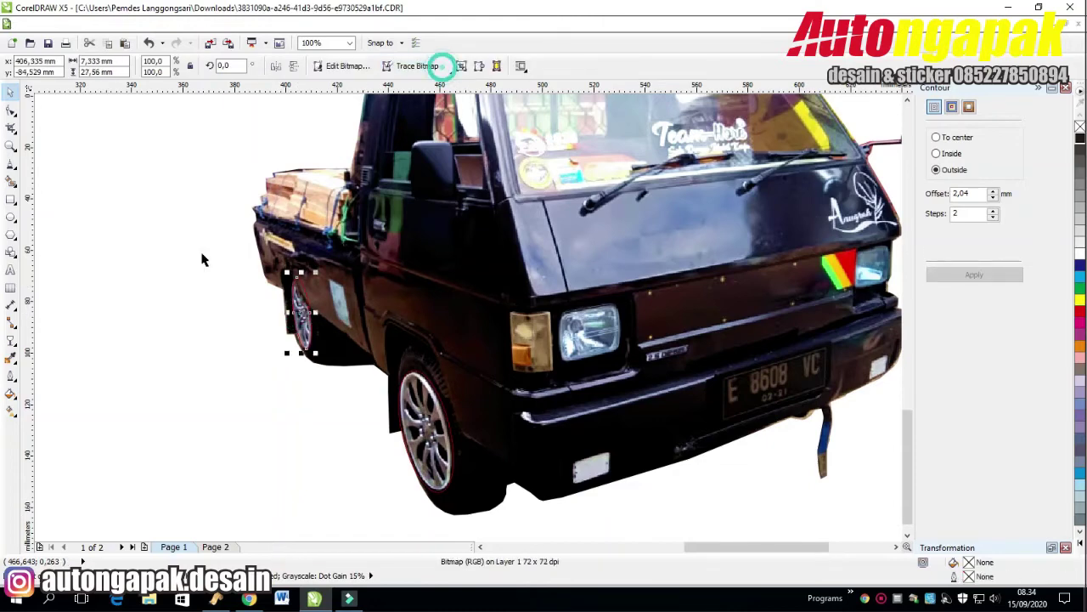
left_click(485, 311)
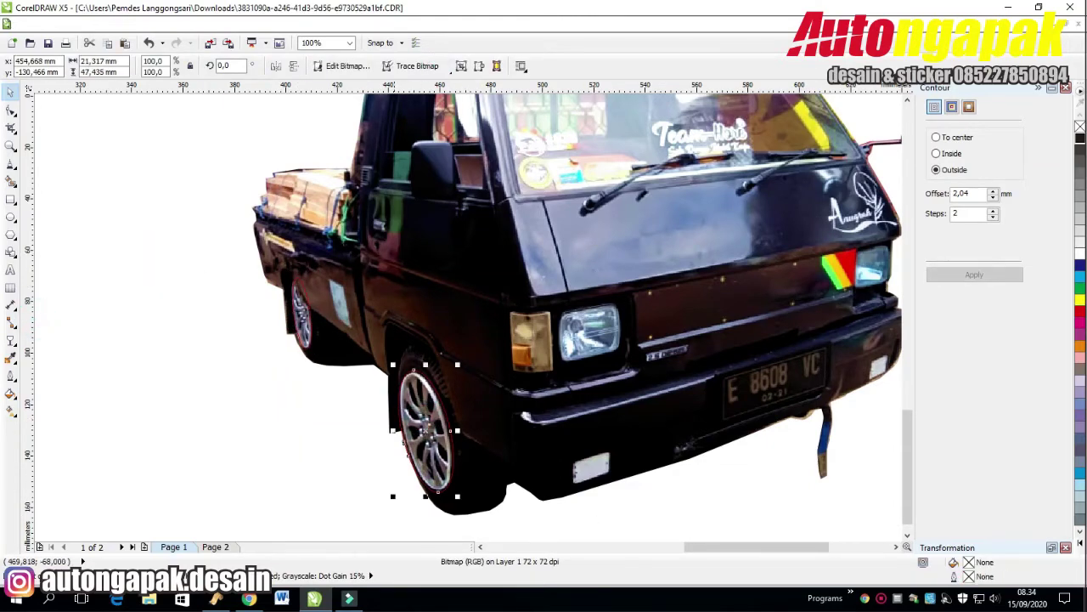
scroll(582, 370, "down", 2)
left_click(543, 384)
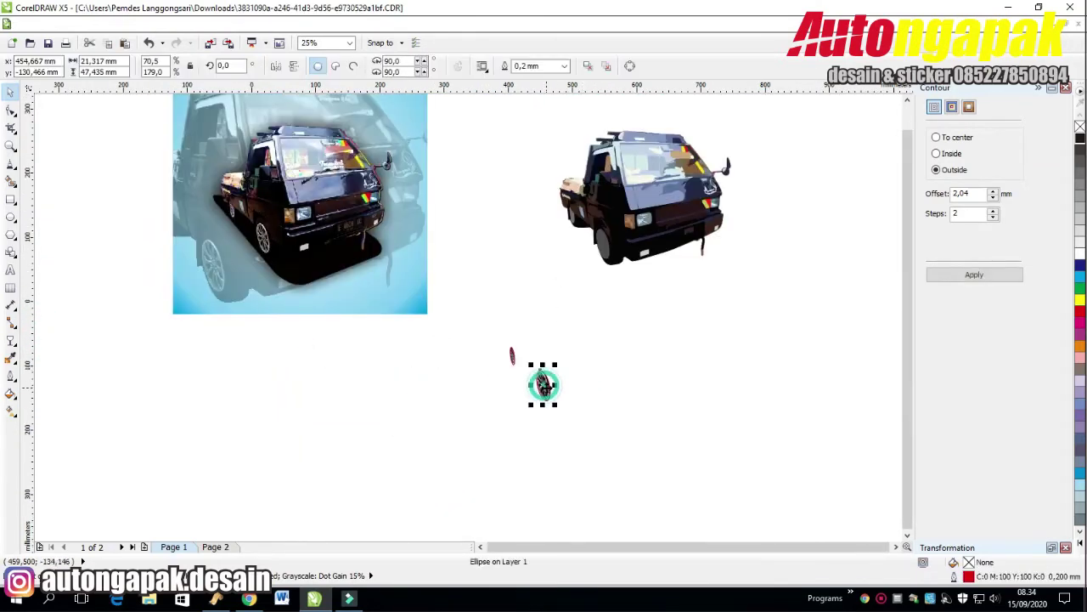
key("Delete")
Line the wheel image up over the truck's wheel.
left_click(581, 342)
left_click(548, 387)
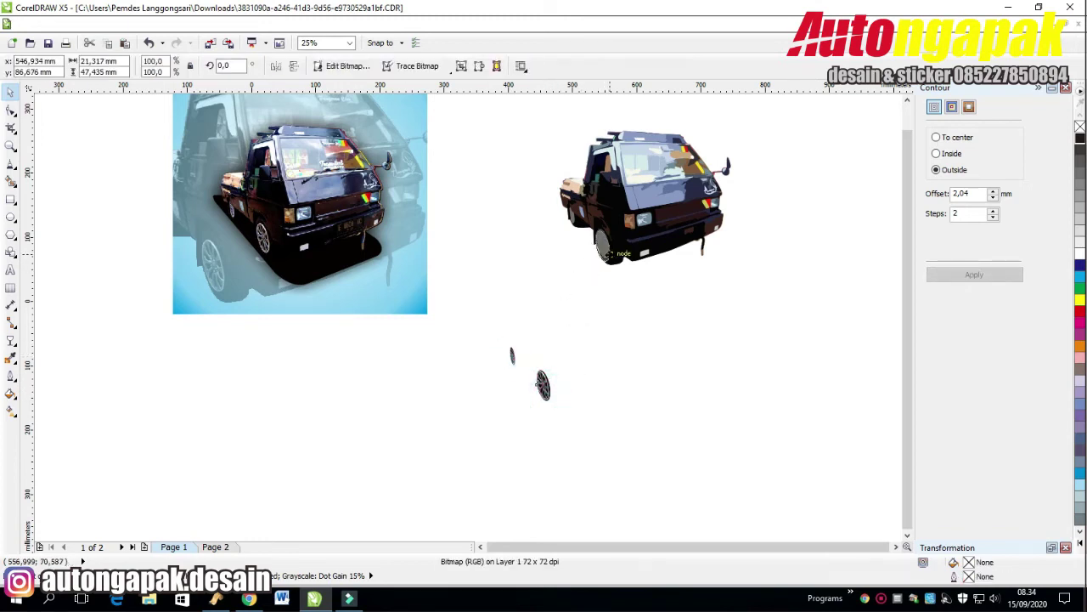
left_click_drag(619, 264, 620, 263)
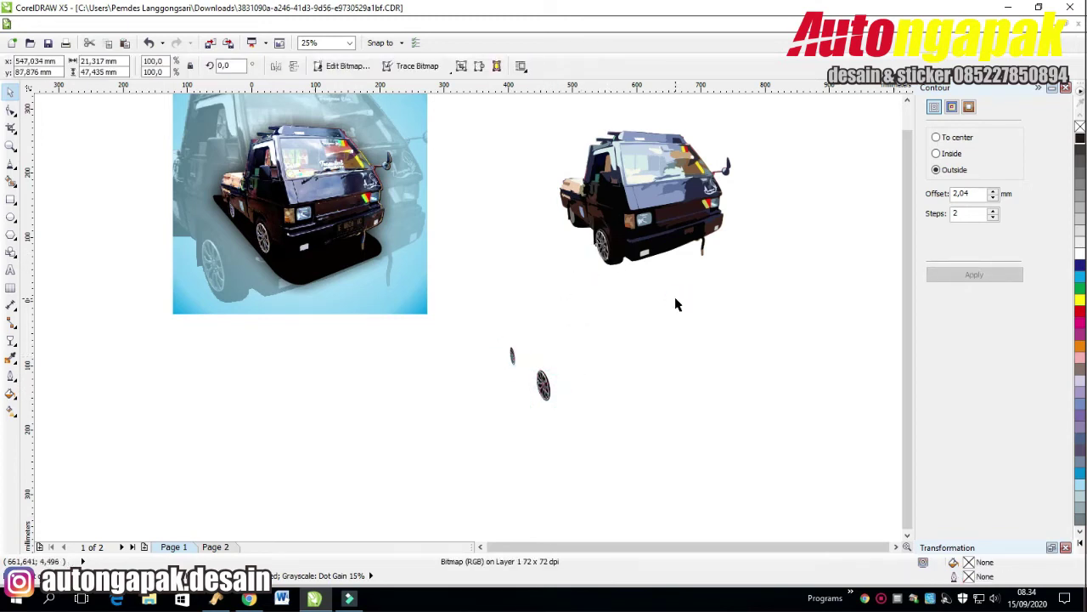
left_click(656, 332)
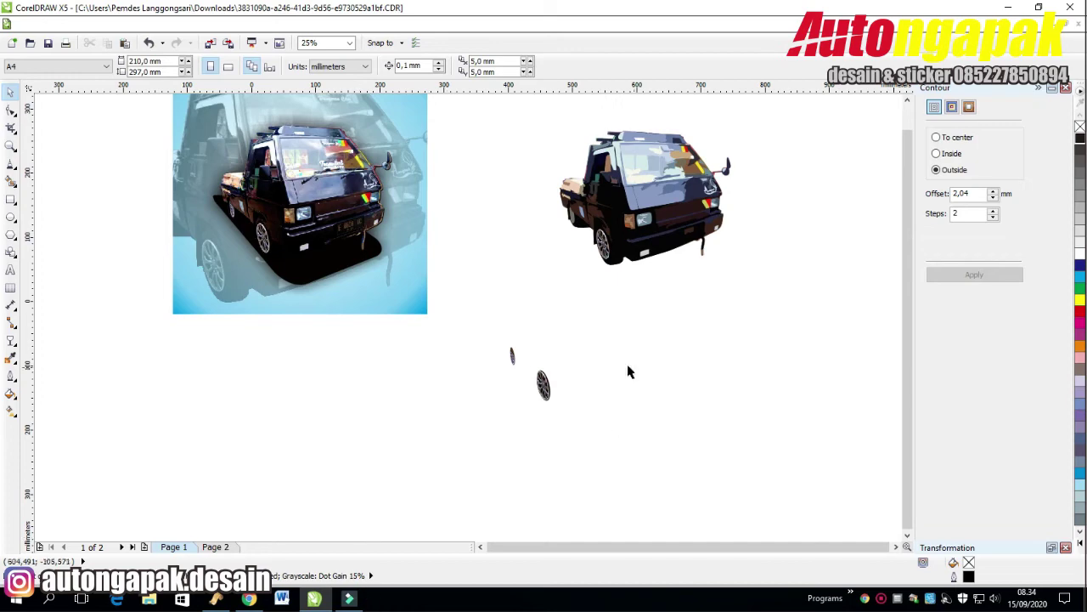
left_click(544, 386)
scroll(540, 407, "up", 5)
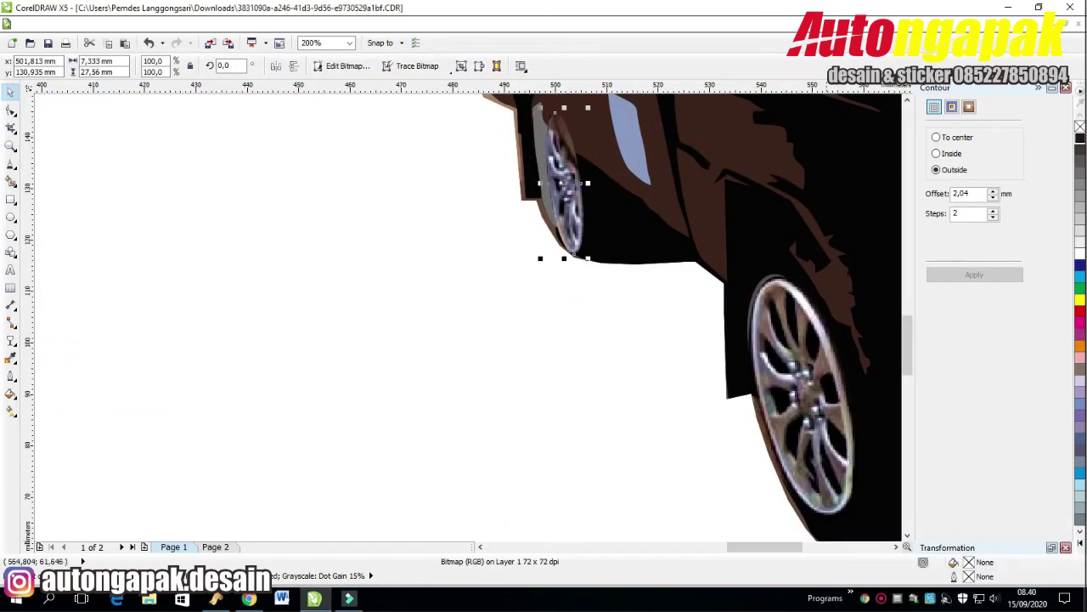
left_click_drag(563, 176, 552, 166)
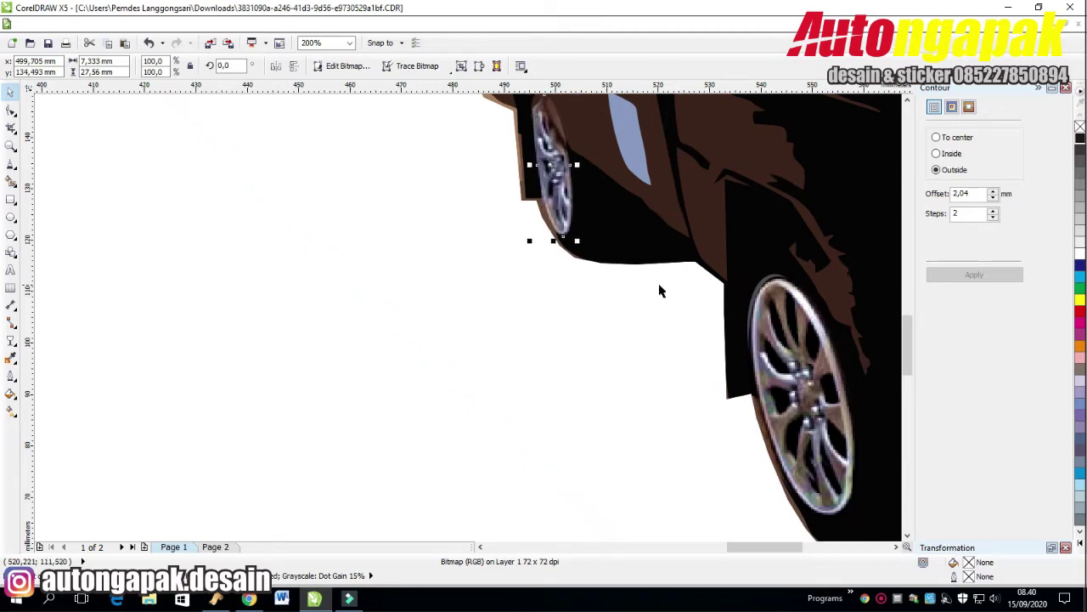
scroll(629, 316, "down", 6)
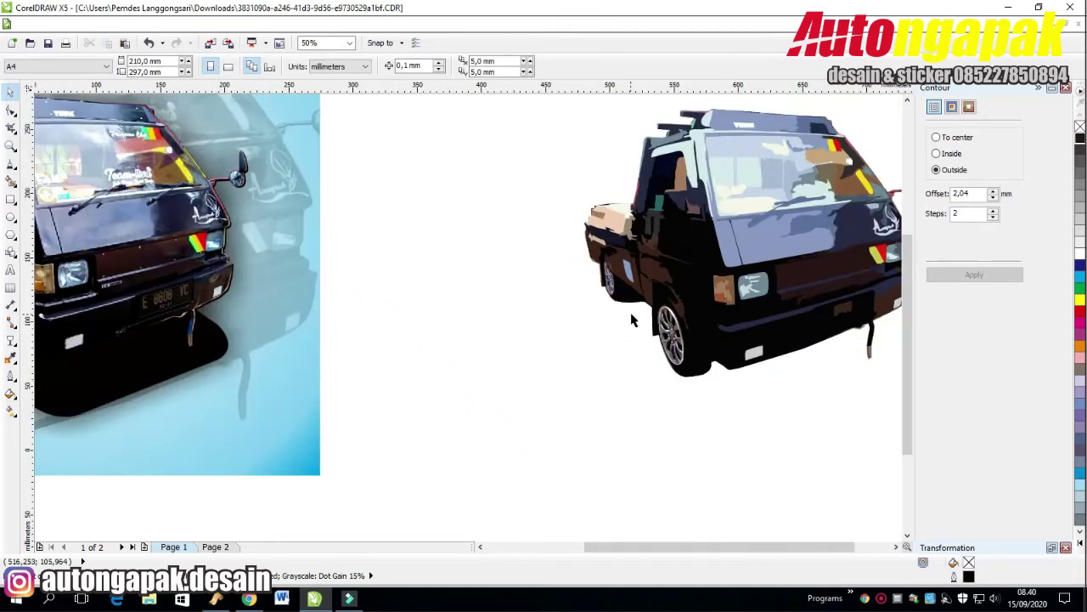
left_click(737, 388)
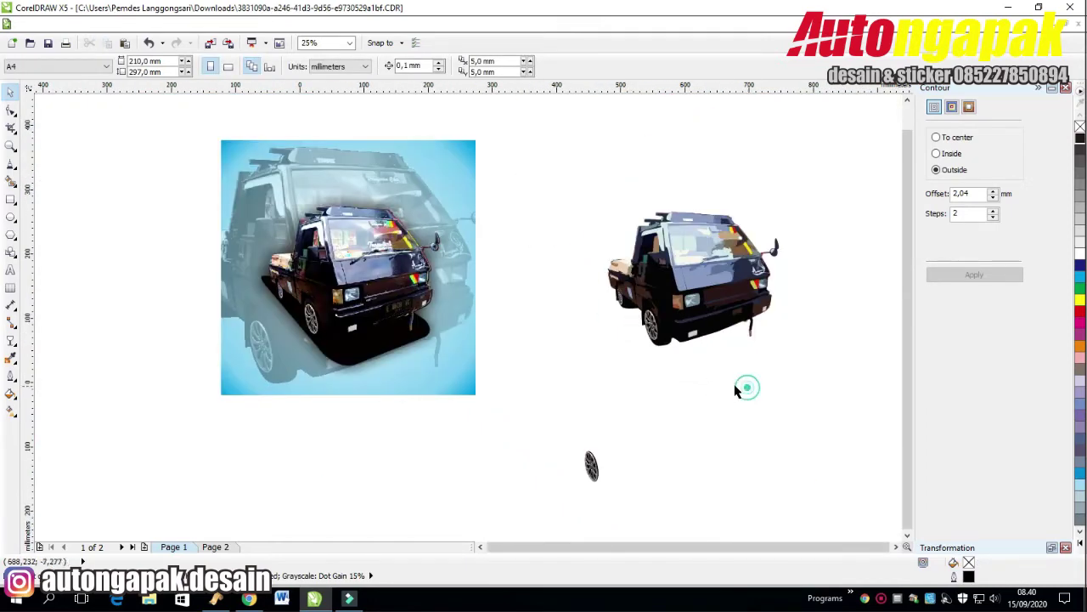
Delete the spare traced truck copy and loose wheel from the right side.
left_click(568, 181)
left_click(794, 368)
left_click_drag(821, 180, 505, 493)
key("Delete")
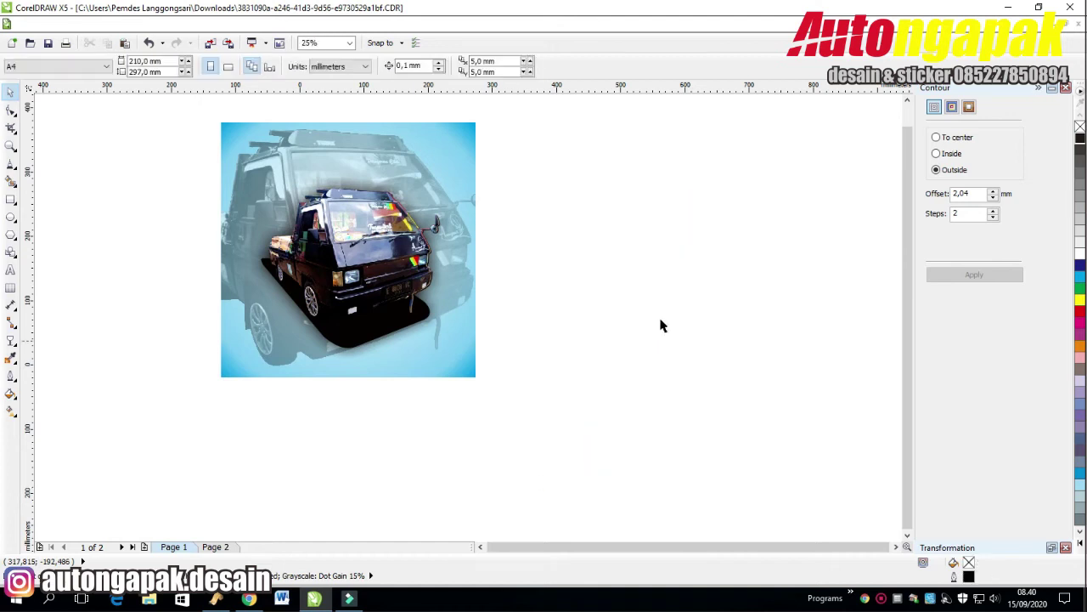
left_click_drag(539, 109, 72, 411)
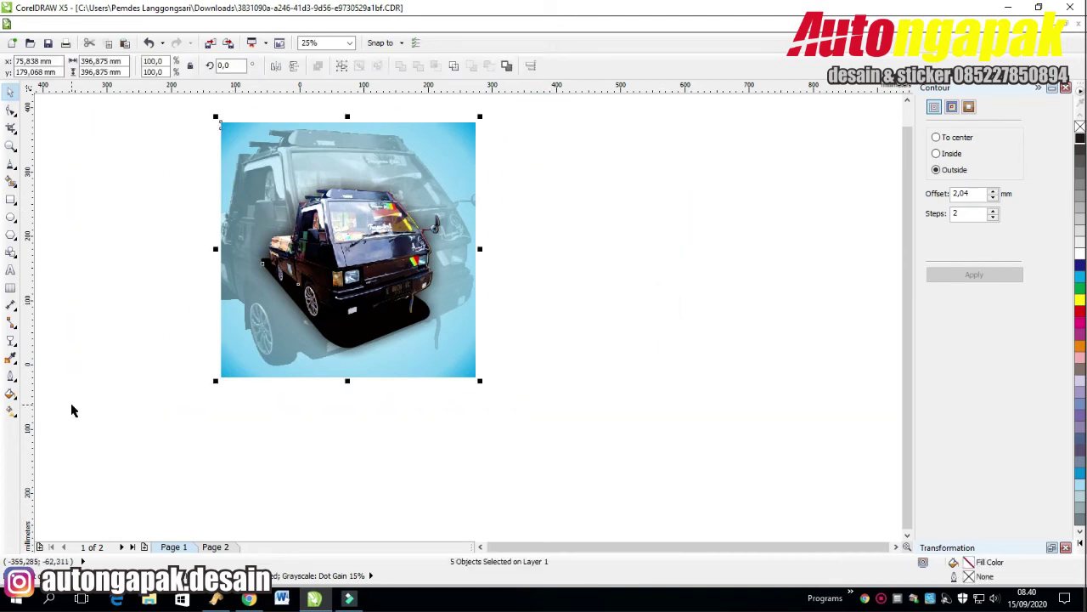
left_click(572, 187)
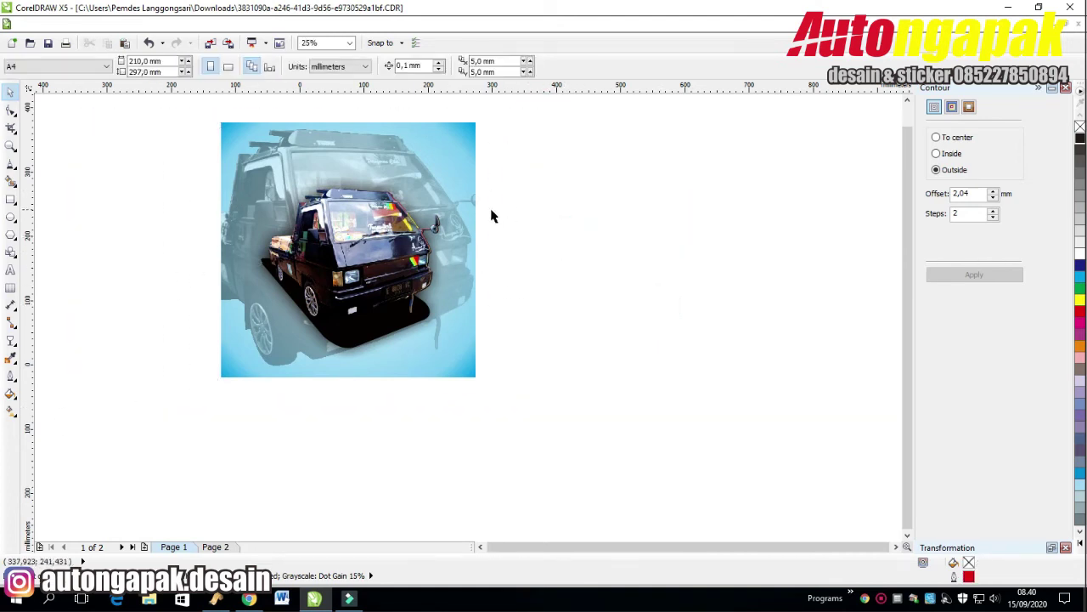
left_click(10, 269)
Type the 'Boundcel Trans' title, set it in Rawk Brush and enlarge it across the poster.
left_click(563, 288)
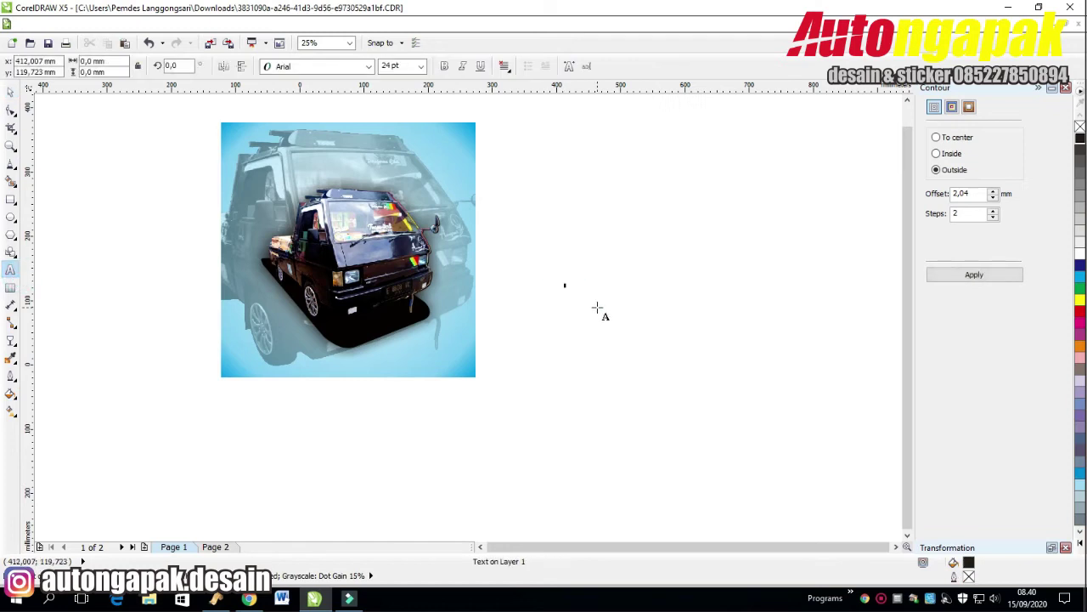
type("Bouncer Trans")
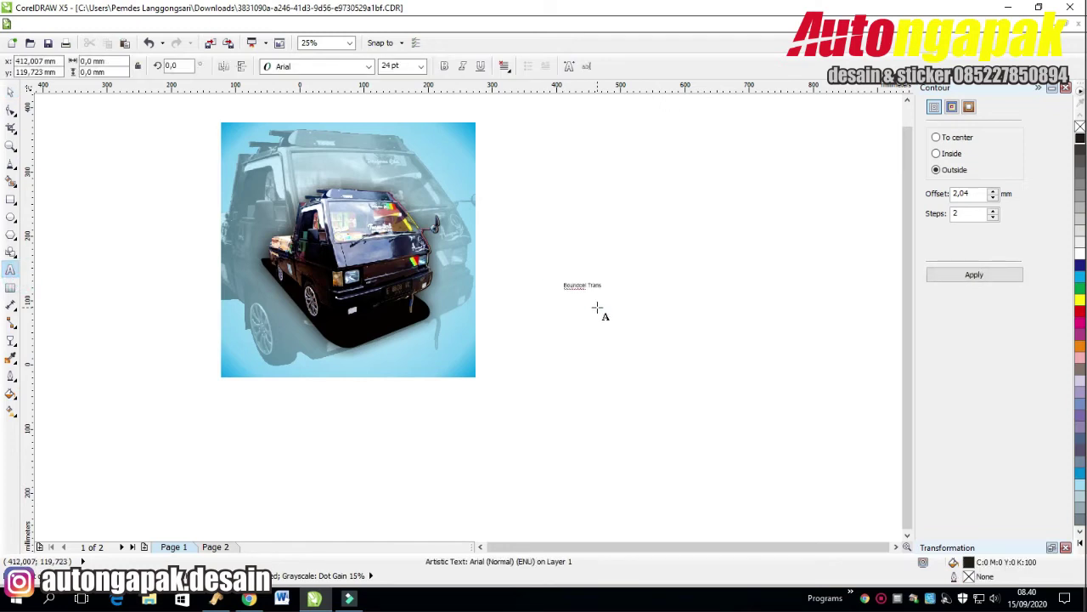
left_click(11, 91)
left_click(353, 66)
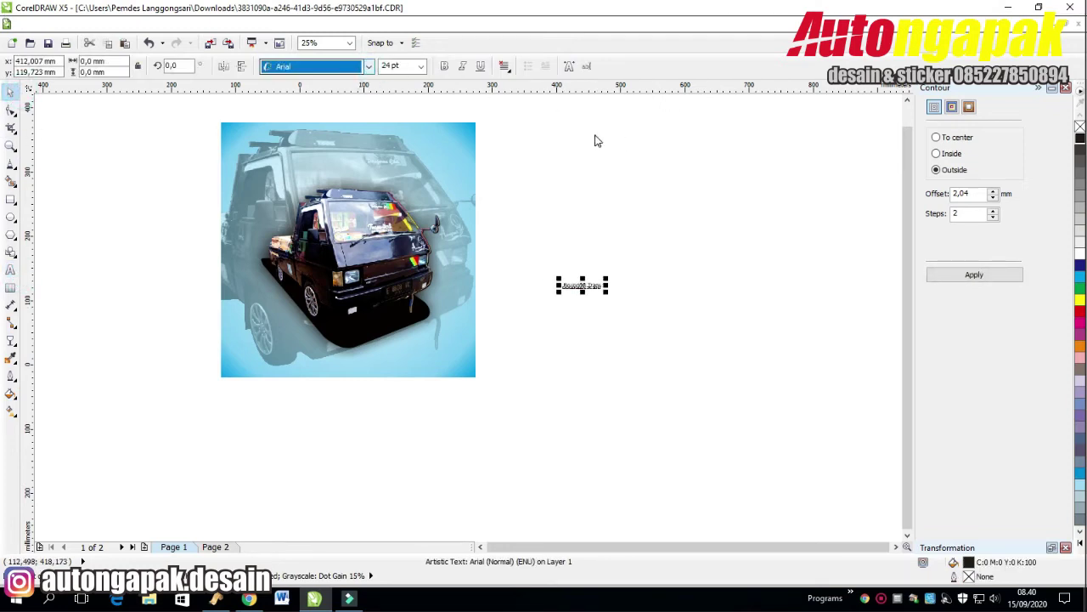
key("alt+Down")
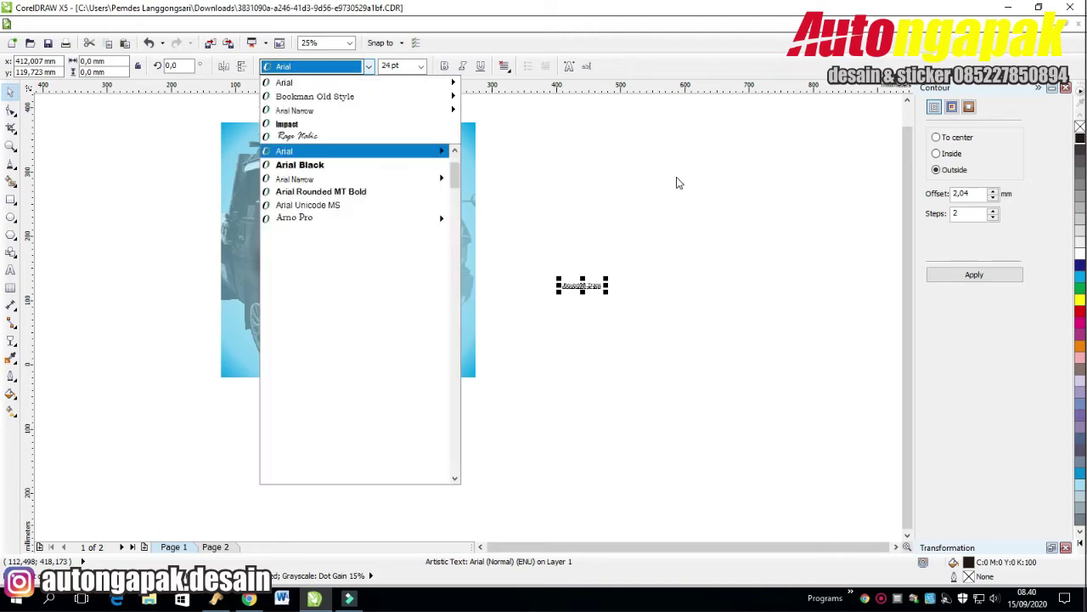
scroll(376, 221, "down", 10)
scroll(376, 357, "down", 6)
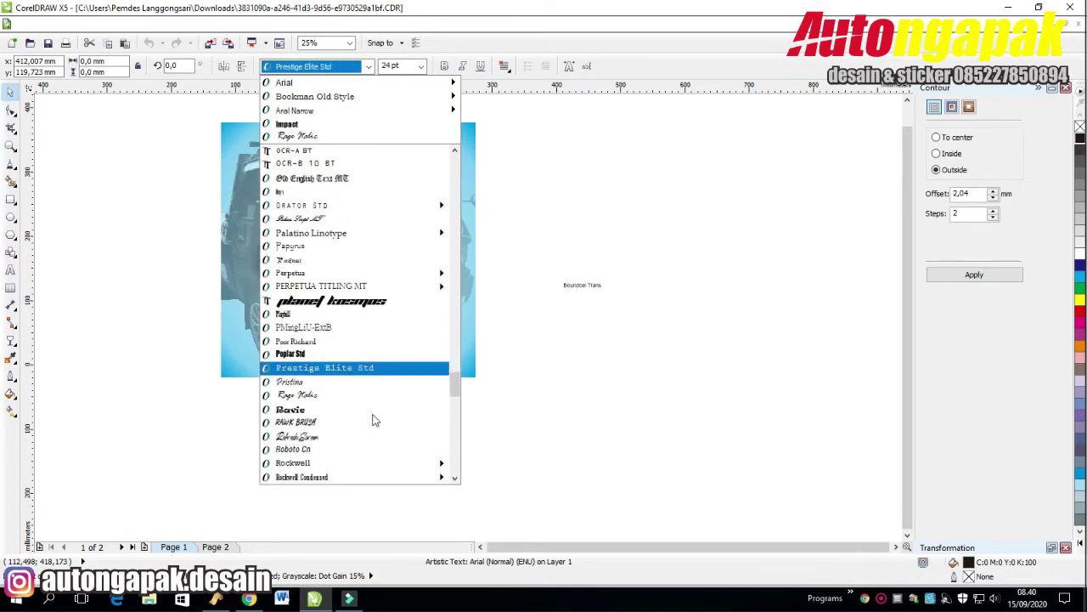
left_click(354, 382)
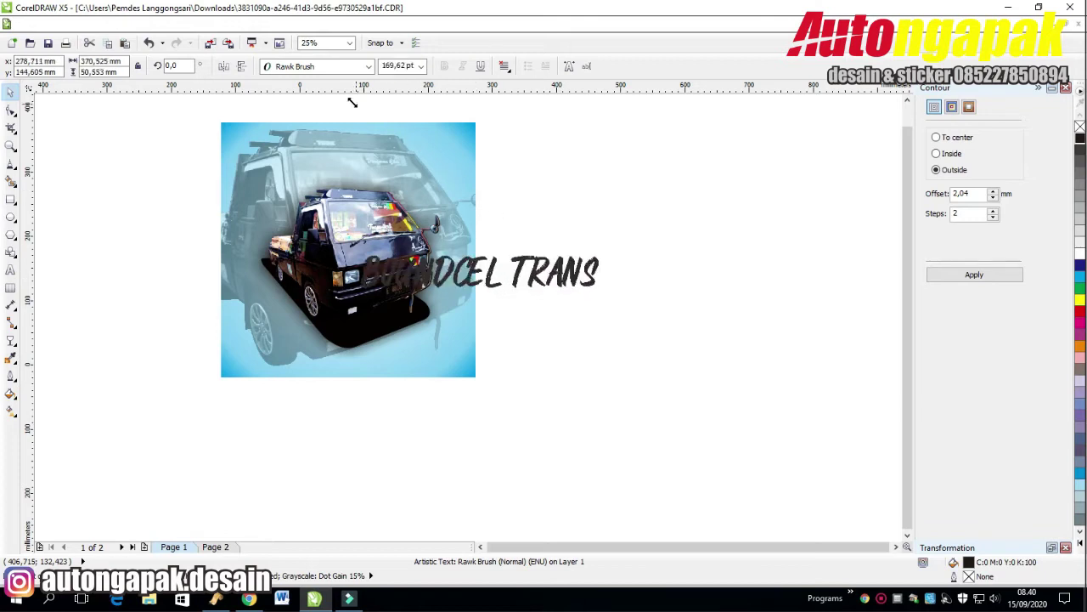
left_click_drag(454, 261, 340, 161)
left_click(563, 255)
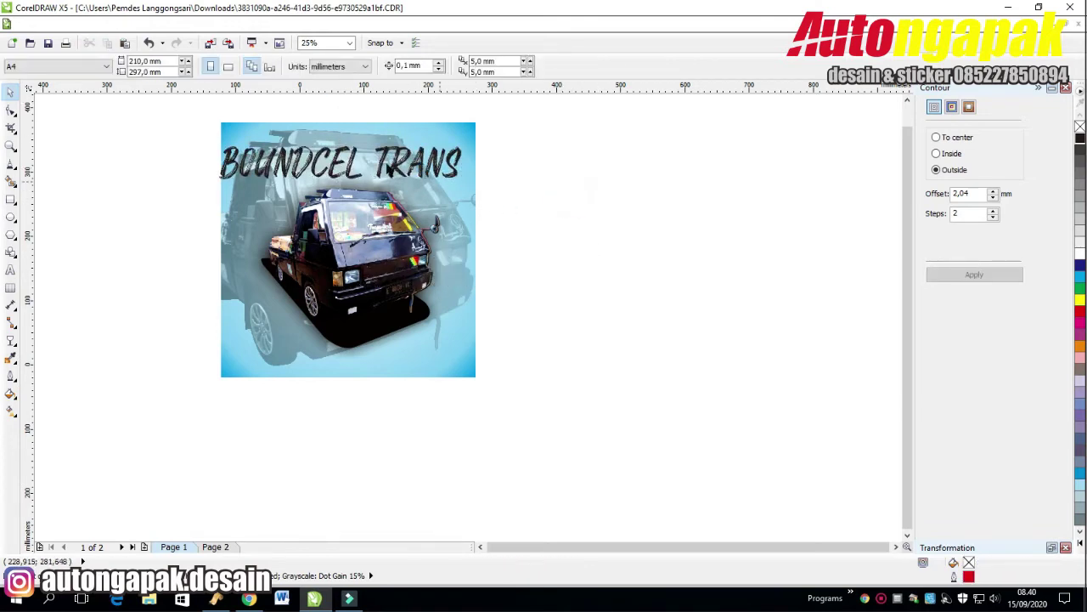
Switch the title font to Rushing Nightshade DEMO and move it to the top.
left_click(389, 165)
key("alt+Down")
scroll(388, 344, "down", 2)
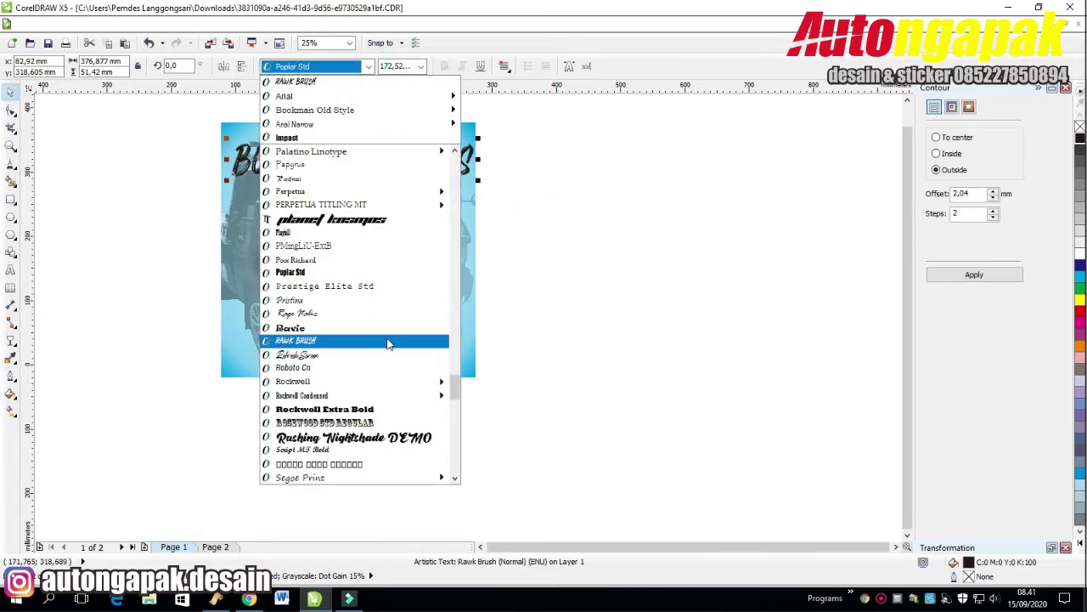
left_click(365, 406)
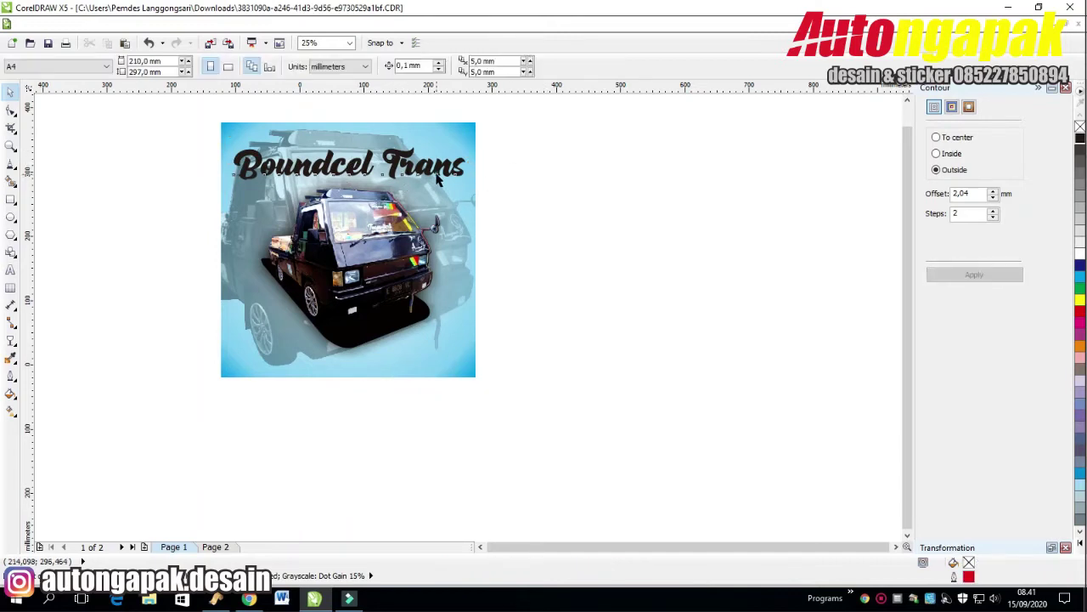
left_click_drag(439, 175, 431, 161)
left_click(530, 165)
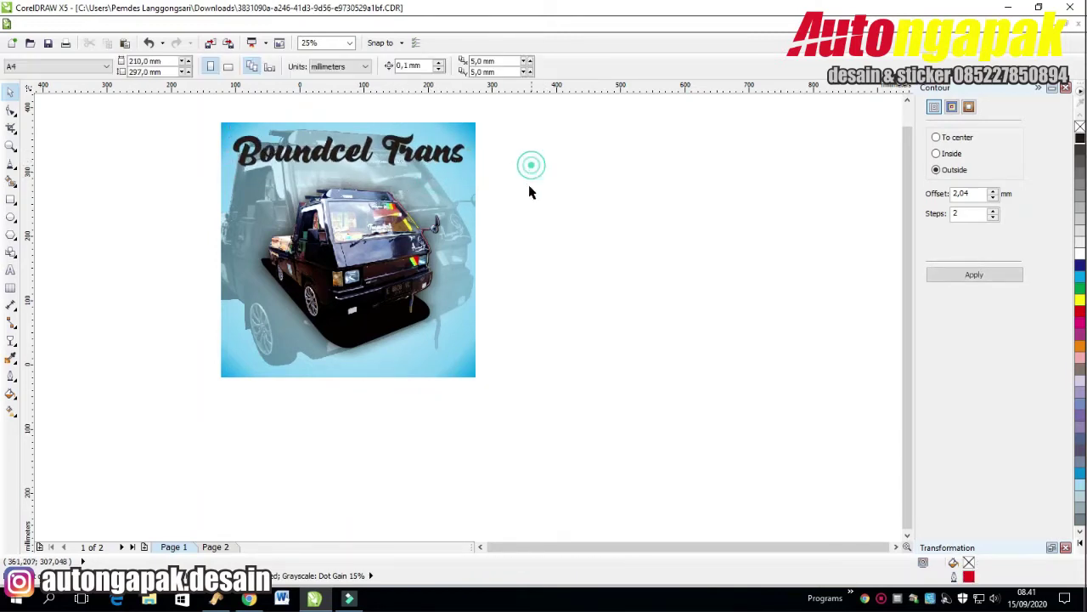
left_click(884, 599)
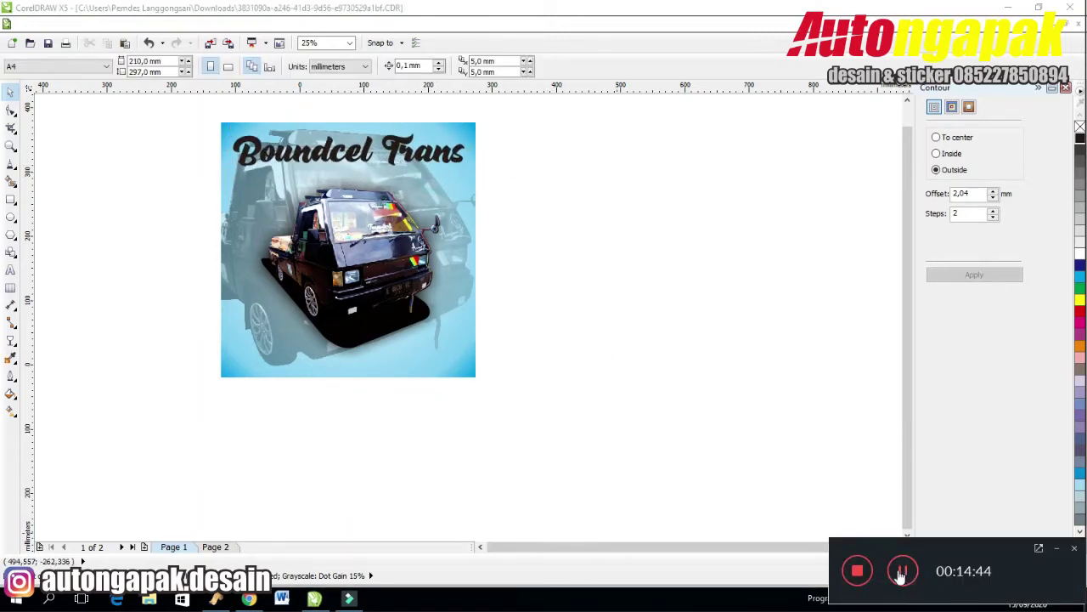
Paste the phone number as new text and set it in Rushing Nightshade DEMO.
left_click(903, 574)
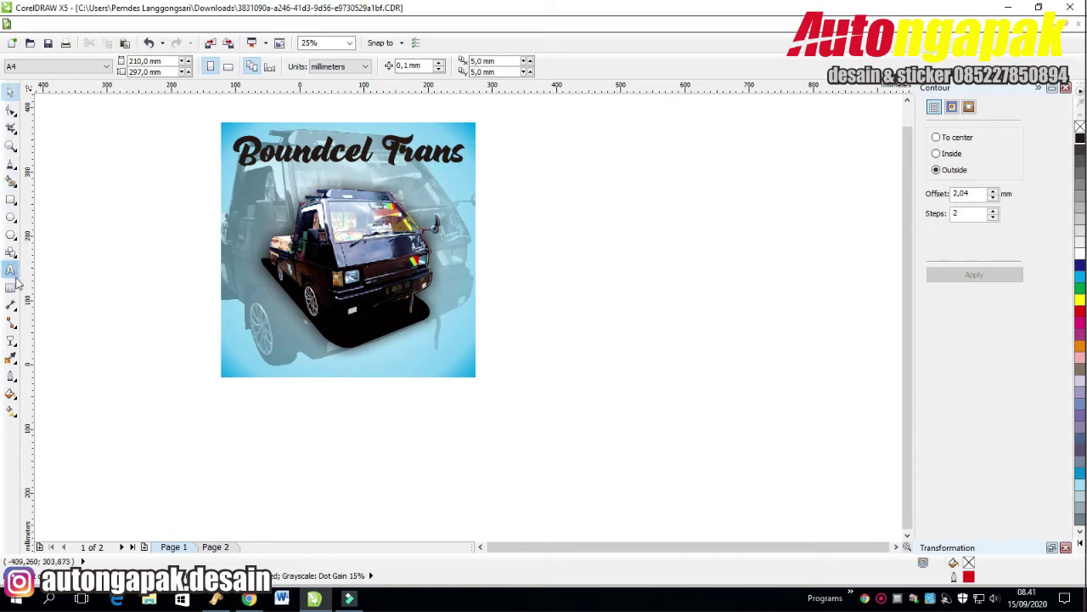
left_click(10, 269)
left_click(621, 274)
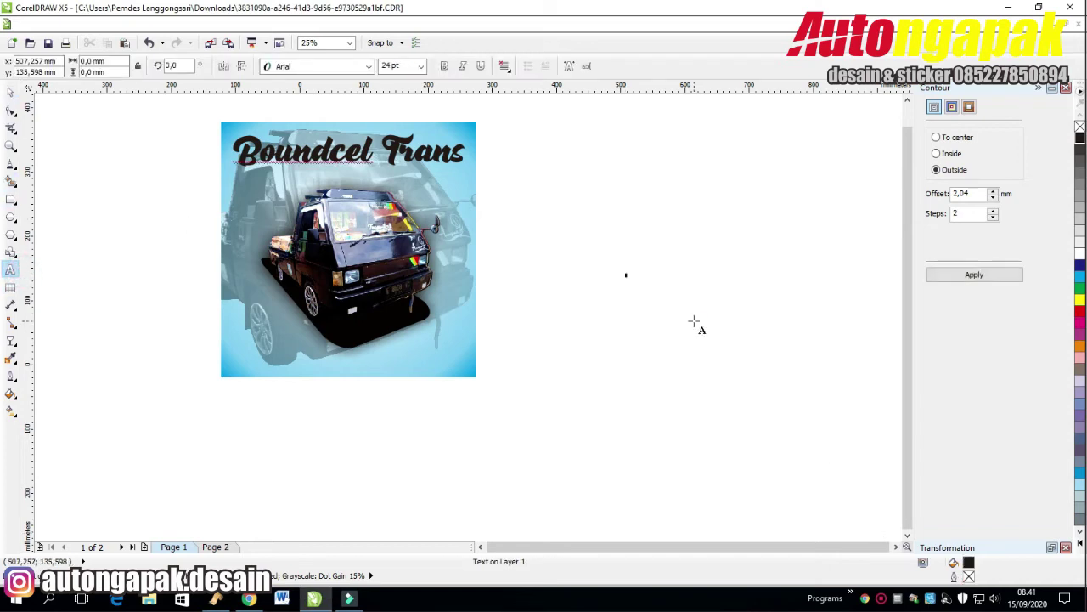
key("ctrl+v")
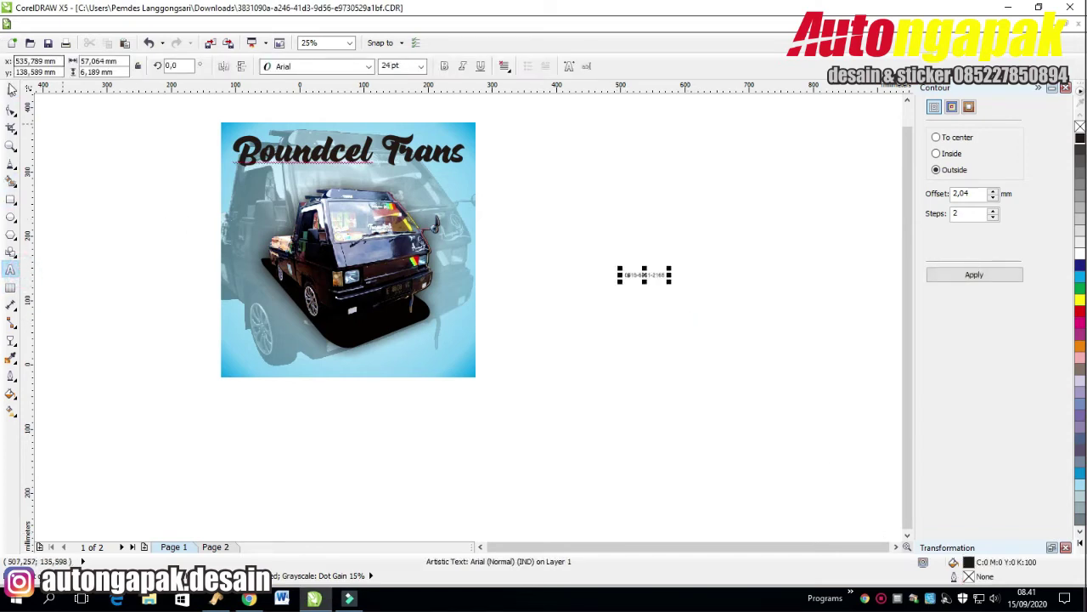
left_click(11, 90)
left_click(368, 66)
left_click(365, 92)
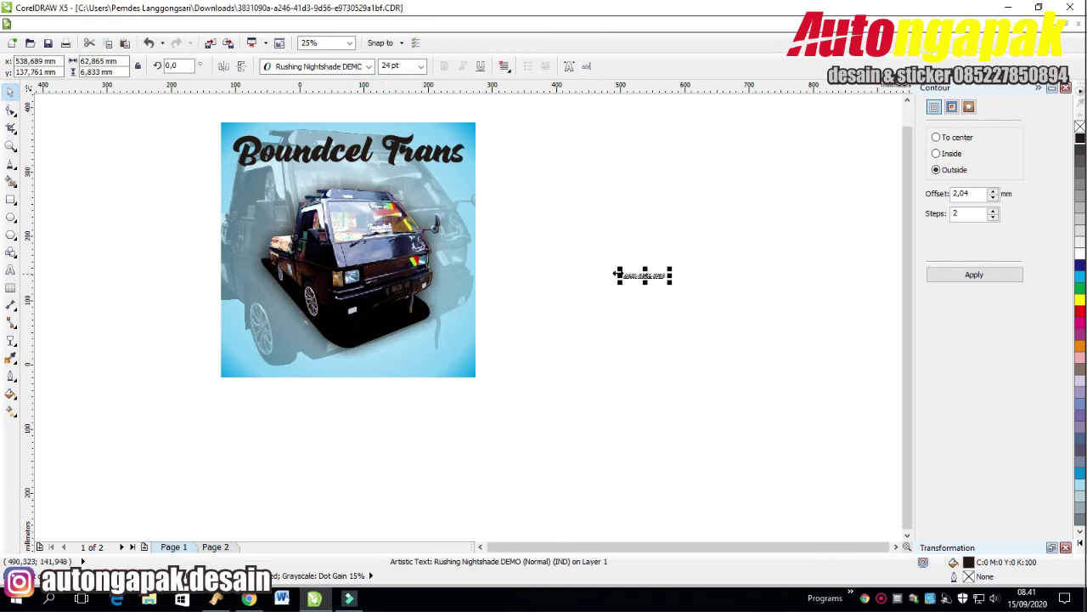
Place the phone number under the title and enlarge it to 58.906 pt.
left_click_drag(600, 262, 376, 157)
left_click(582, 516)
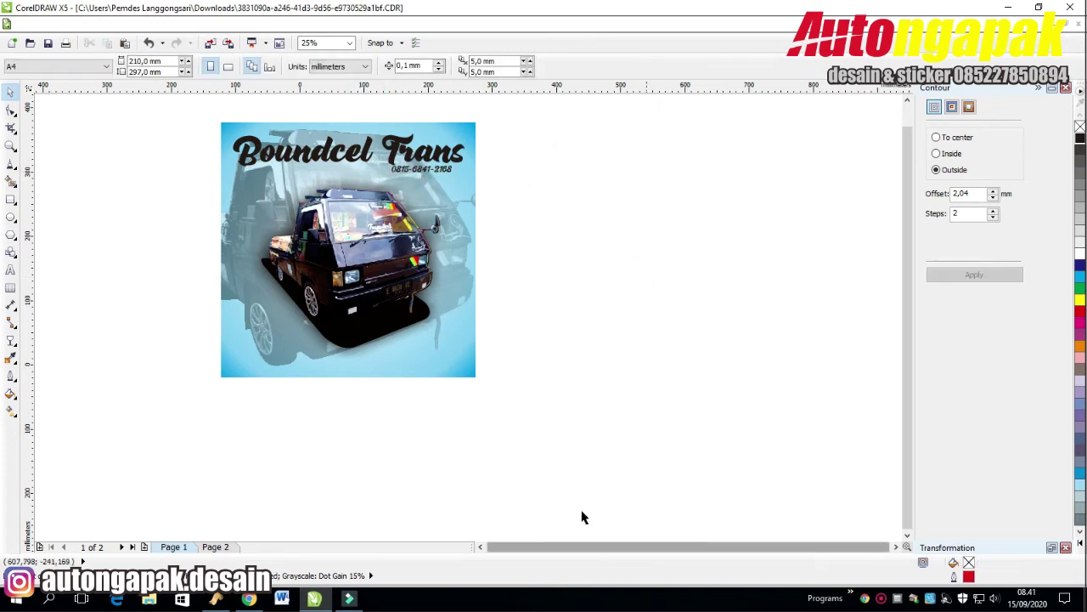
left_click_drag(517, 170, 371, 183)
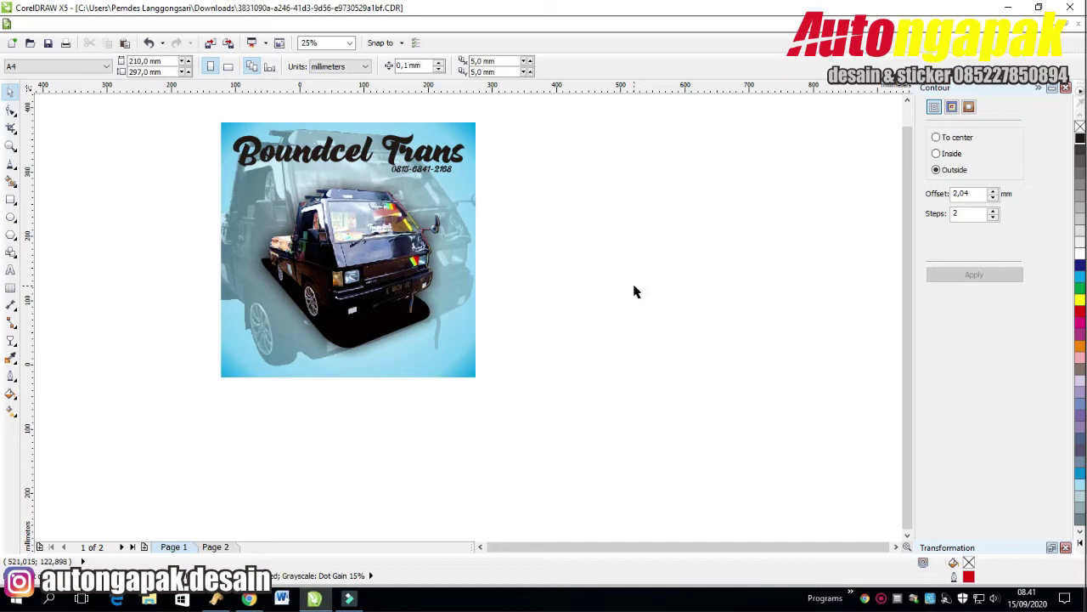
scroll(438, 170, "up", 2)
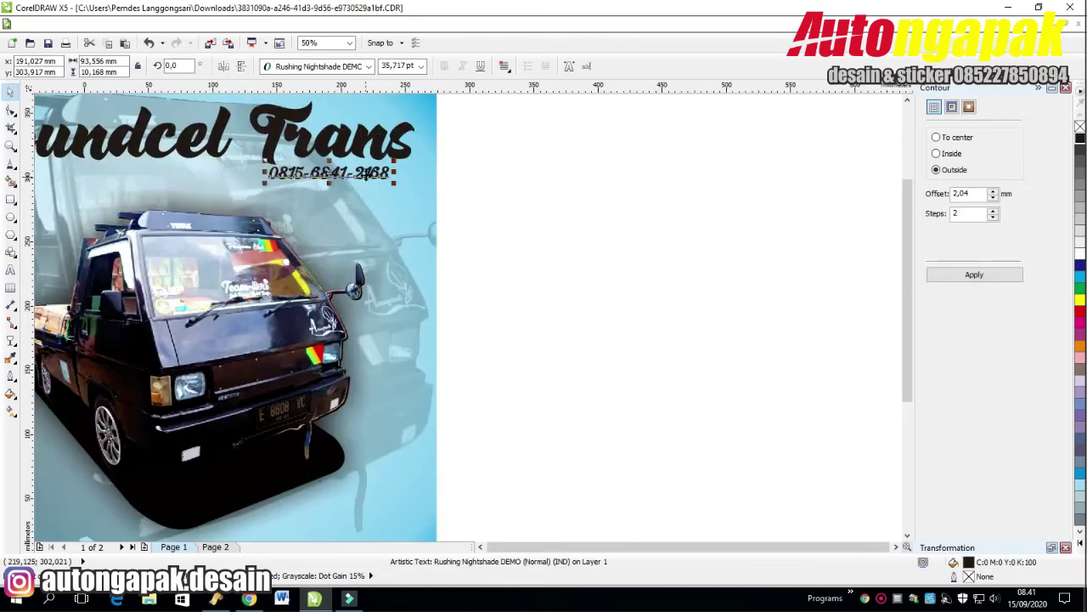
left_click_drag(284, 174, 206, 184)
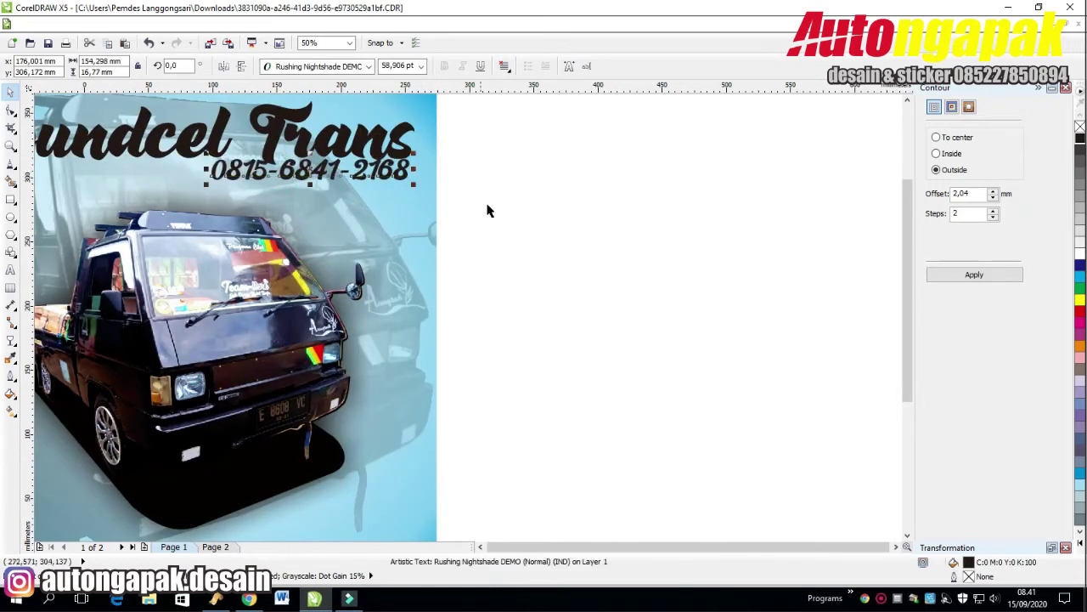
scroll(498, 187, "down", 2)
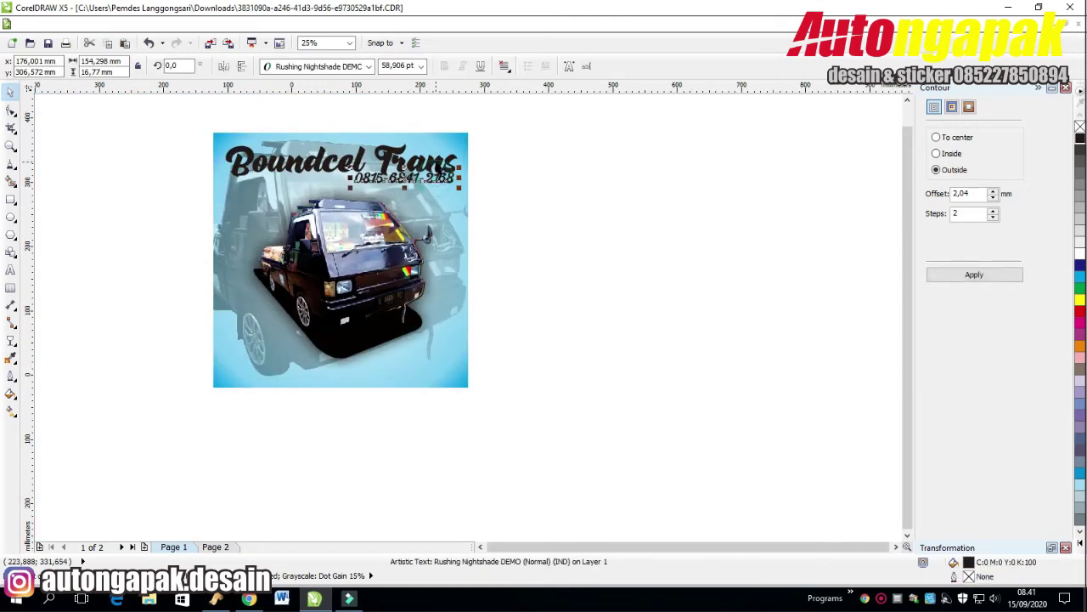
Make the title white and give it a dark outside contour.
left_click(429, 161, "shift")
left_click(570, 162)
left_click(424, 161)
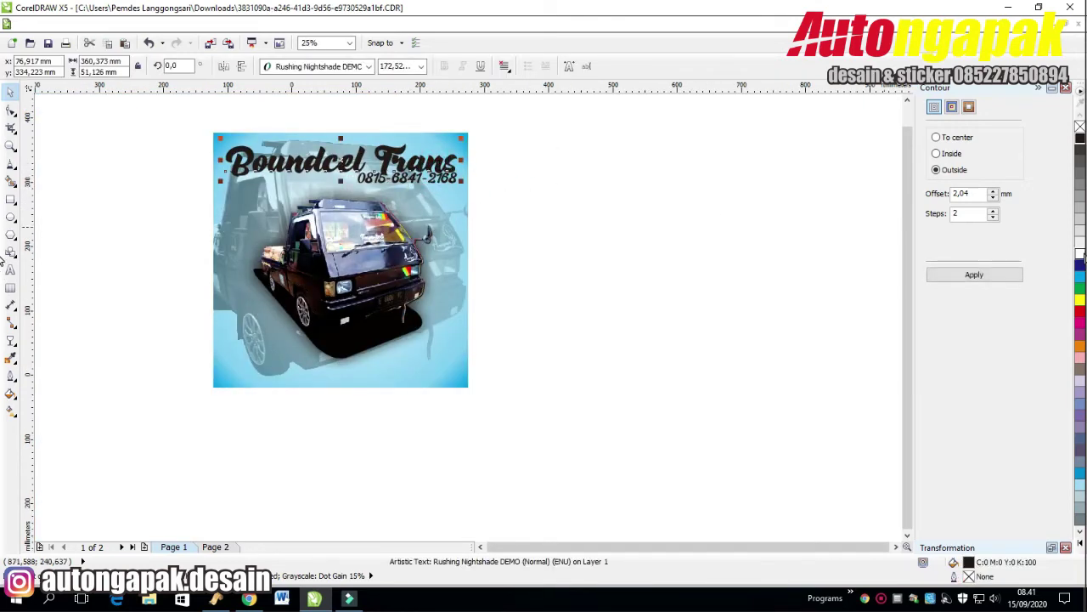
left_click(1079, 253)
left_click(986, 275)
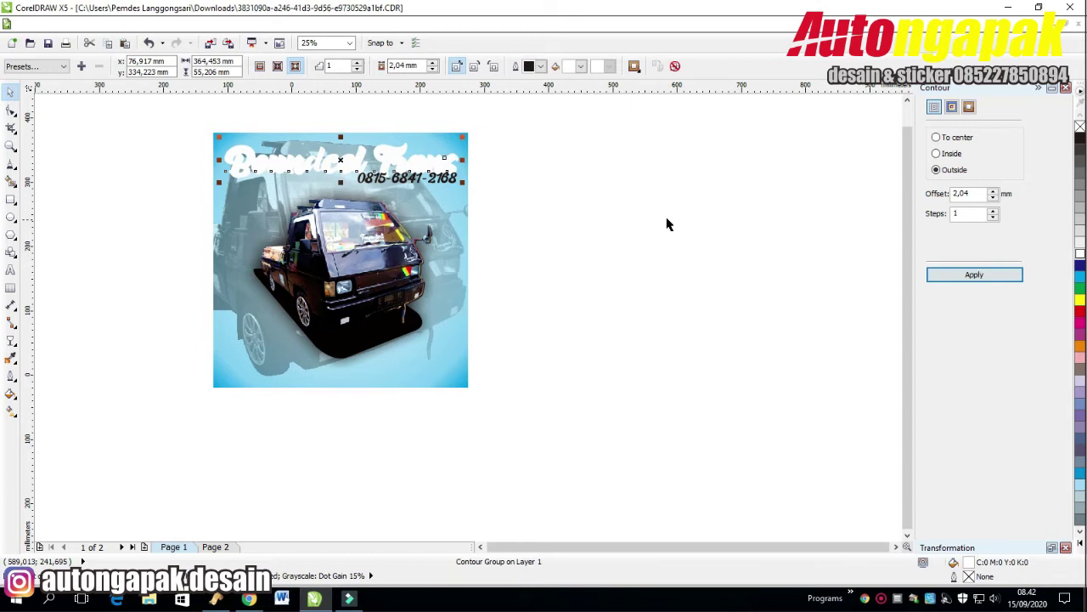
left_click(952, 106)
left_click(1008, 208)
left_click(1042, 223)
left_click(1007, 208)
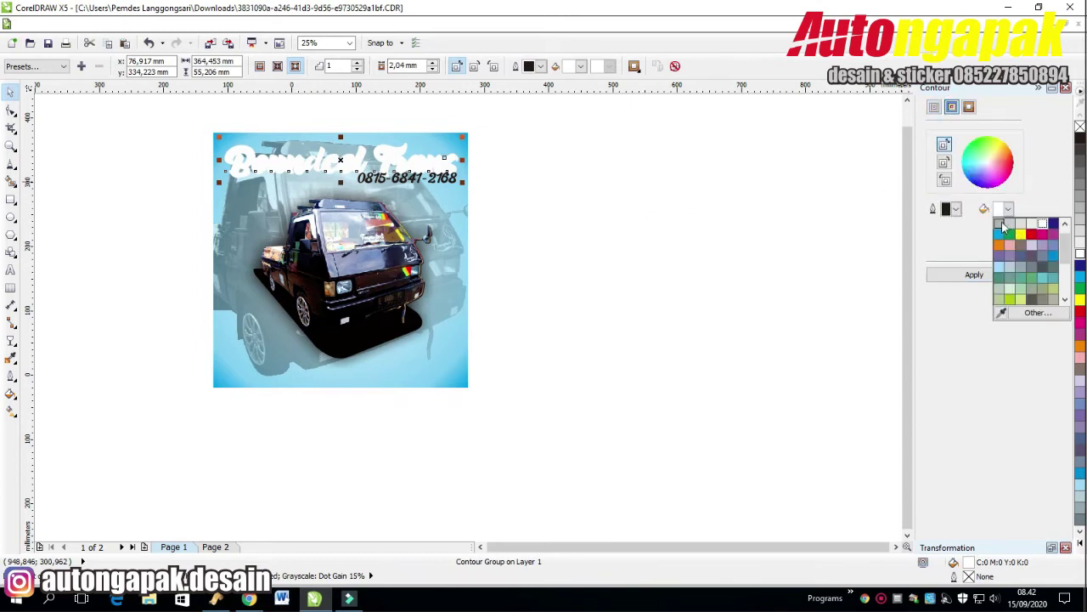
left_click(1003, 228)
left_click(973, 274)
Correct the title wording to 'Bouncel Trans' by deleting the 'd'.
left_click(603, 156)
left_click(483, 170)
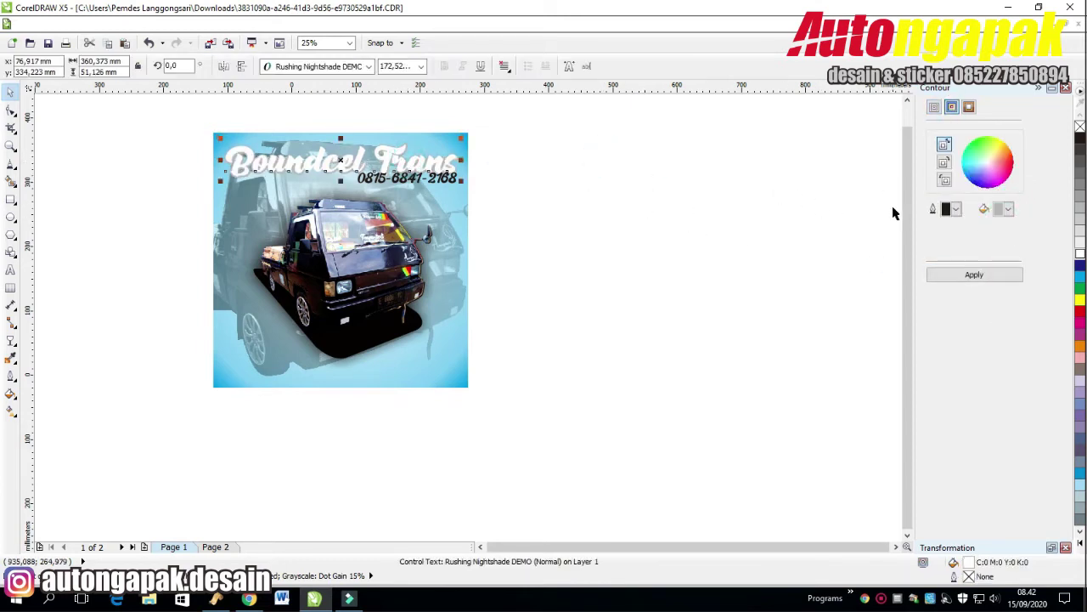
left_click(684, 235)
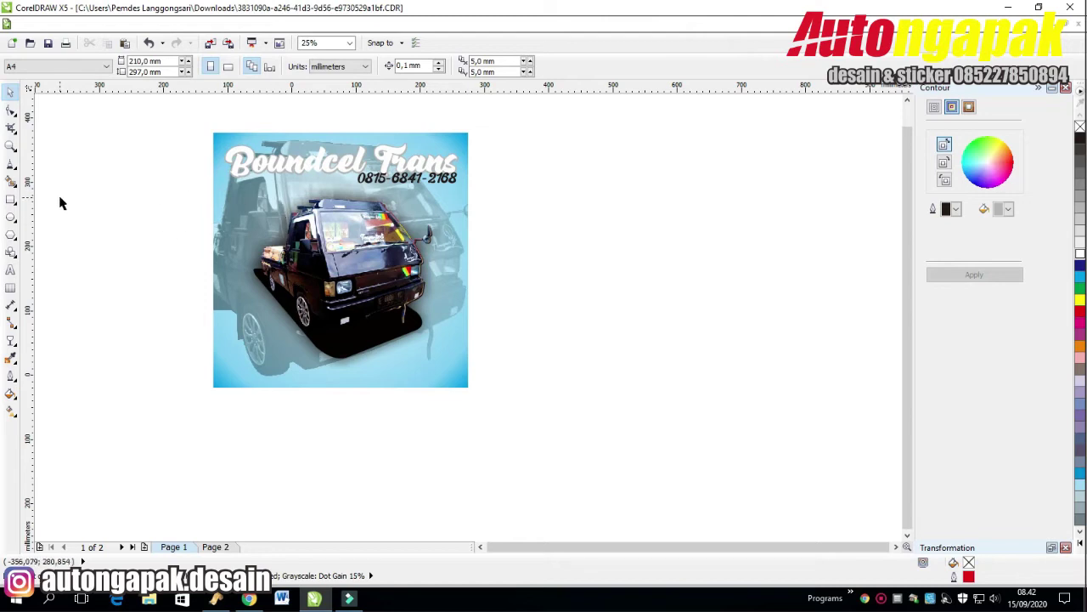
double_click(307, 169)
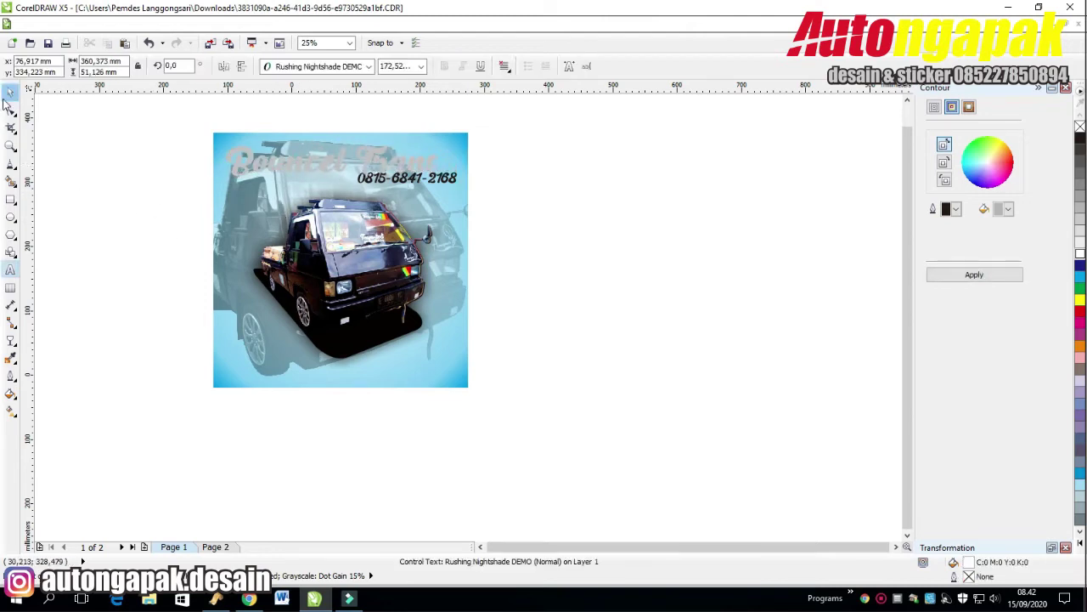
left_click(10, 95)
left_click(119, 185)
Give the phone number a black outside contour.
left_click(339, 162)
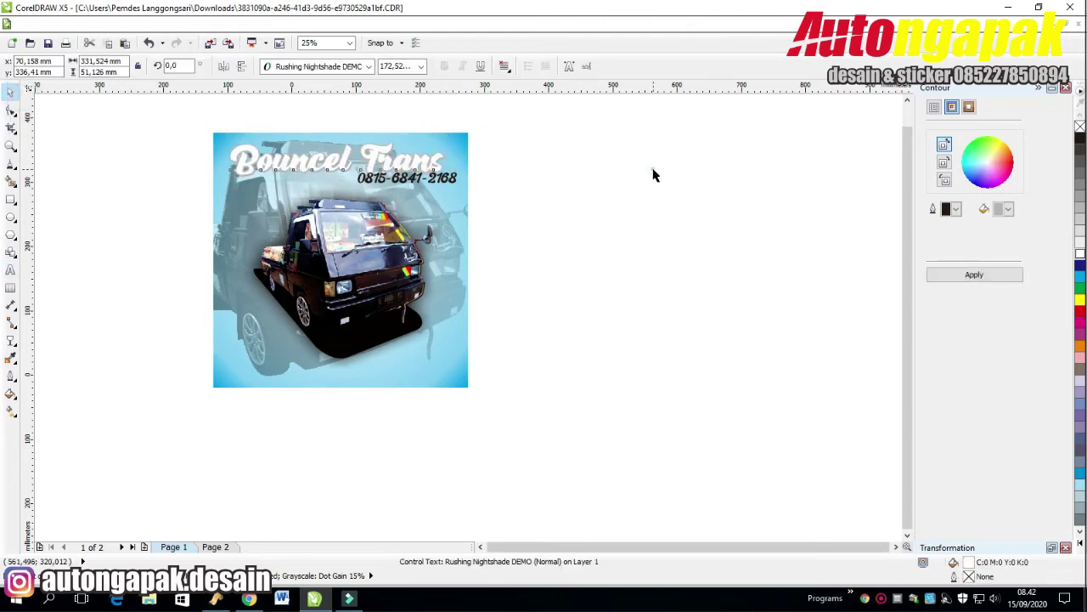
left_click(434, 180)
left_click(974, 274)
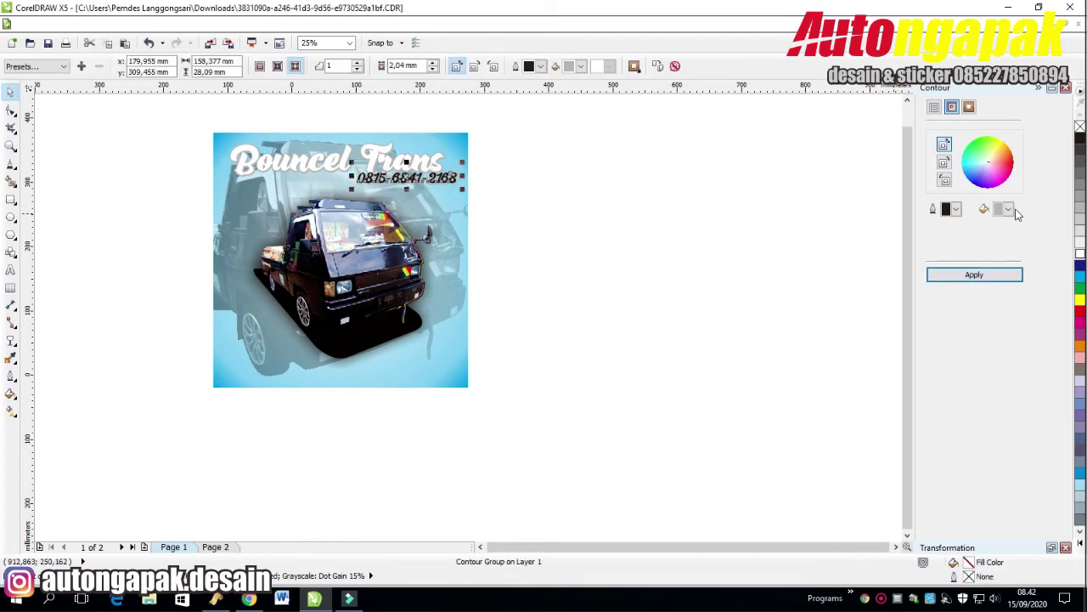
left_click(1008, 209)
left_click(999, 224)
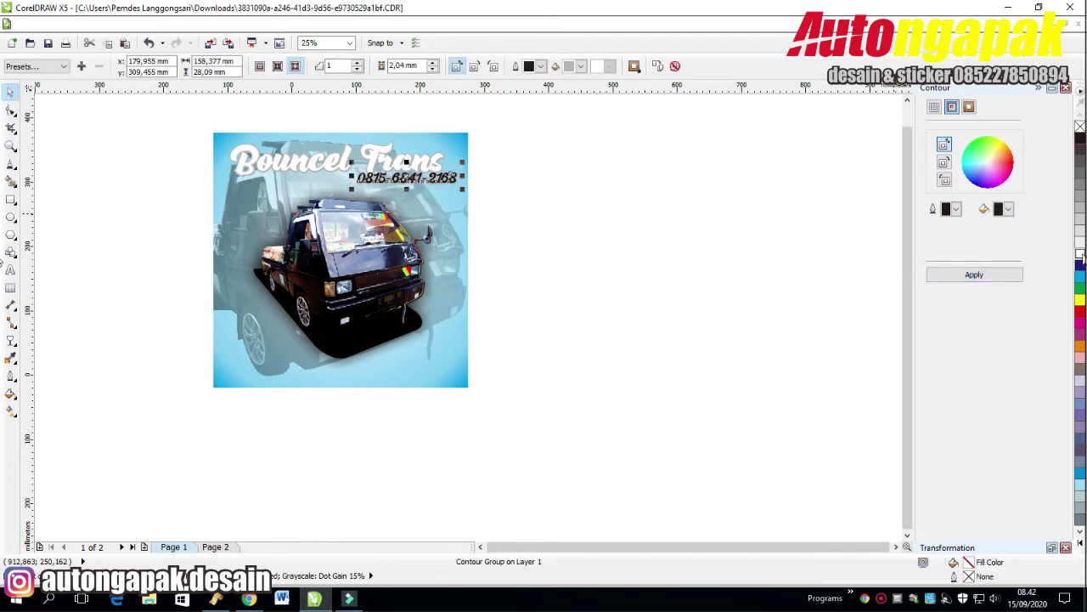
left_click(1009, 276)
Reapply the title's contour with a black fill.
left_click(416, 166)
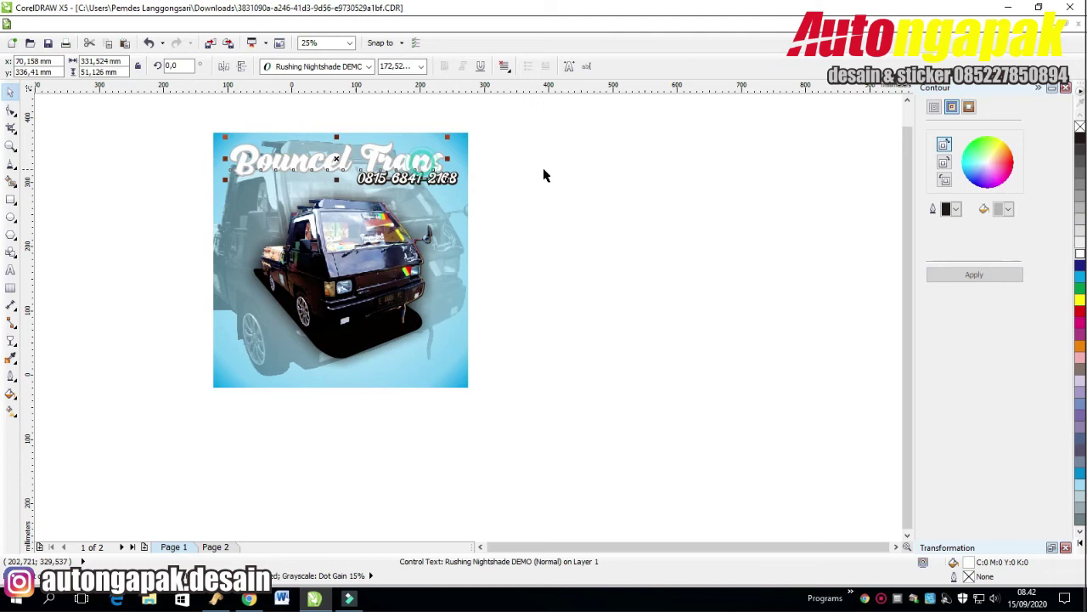
left_click(1009, 209)
left_click(999, 224)
left_click(975, 275)
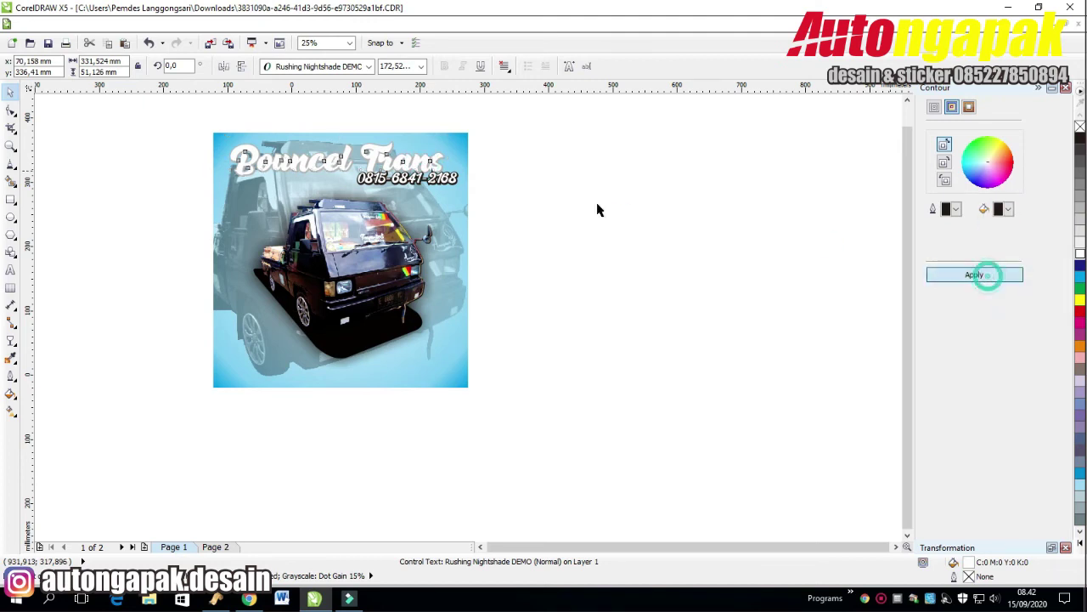
Give the Bouncel Trans title a linear red-to-yellow fountain fill at a 90° angle.
left_click(11, 396)
left_click(63, 409)
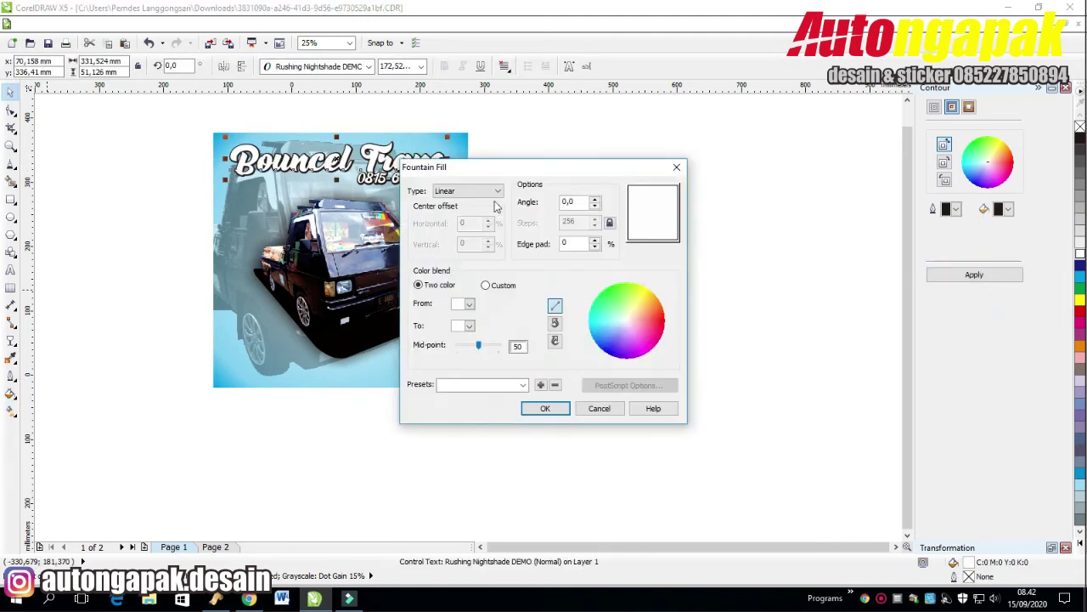
left_click(498, 190)
left_click(475, 199)
left_click(469, 304)
left_click(490, 329)
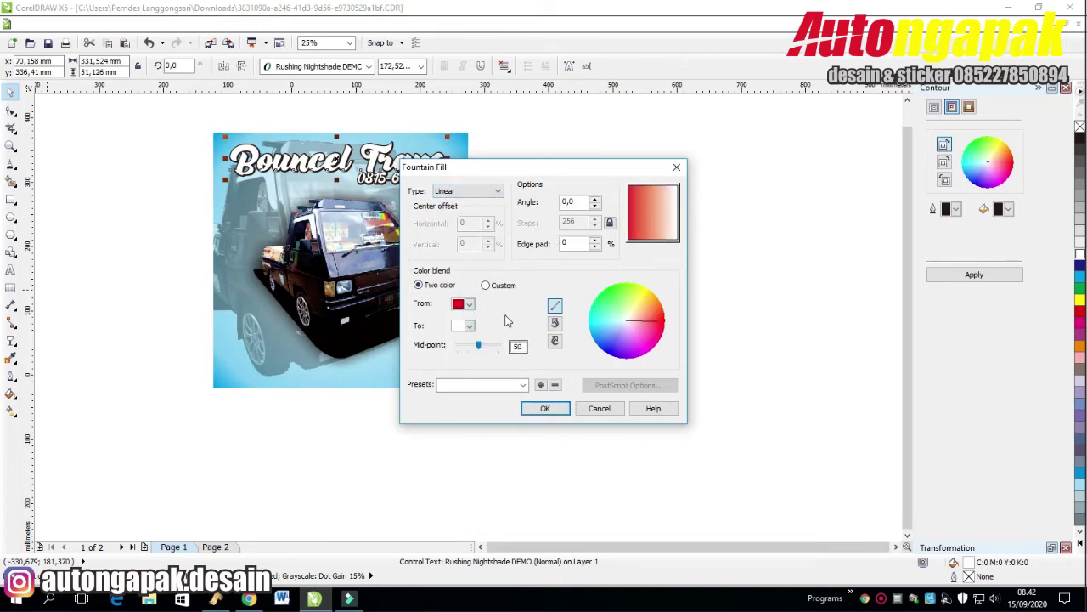
left_click(468, 325)
left_click(480, 348)
double_click(575, 201)
type("90")
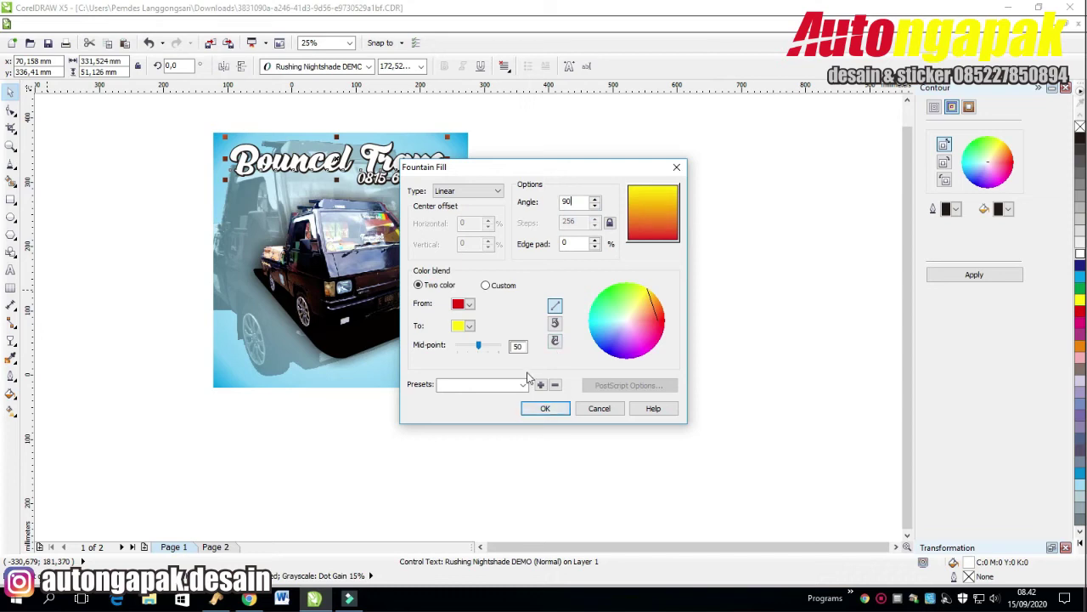
left_click(479, 345)
left_click(545, 408)
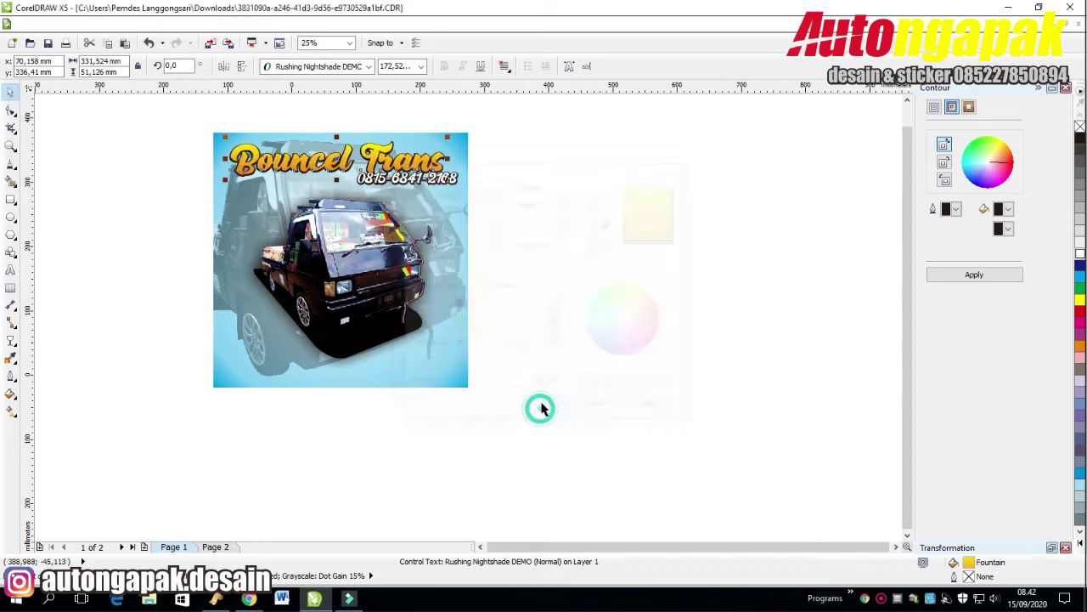
left_click(585, 182)
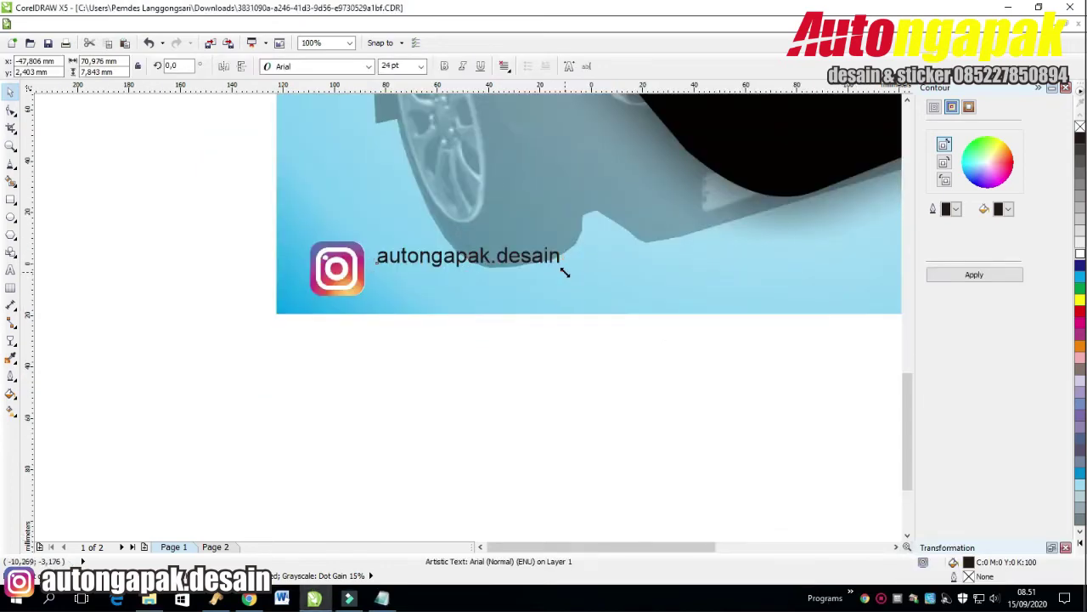
Resize the Instagram handle text to fit along the picture's bottom.
left_click_drag(565, 271, 796, 356)
key("F3")
left_click(897, 547)
left_click(897, 548)
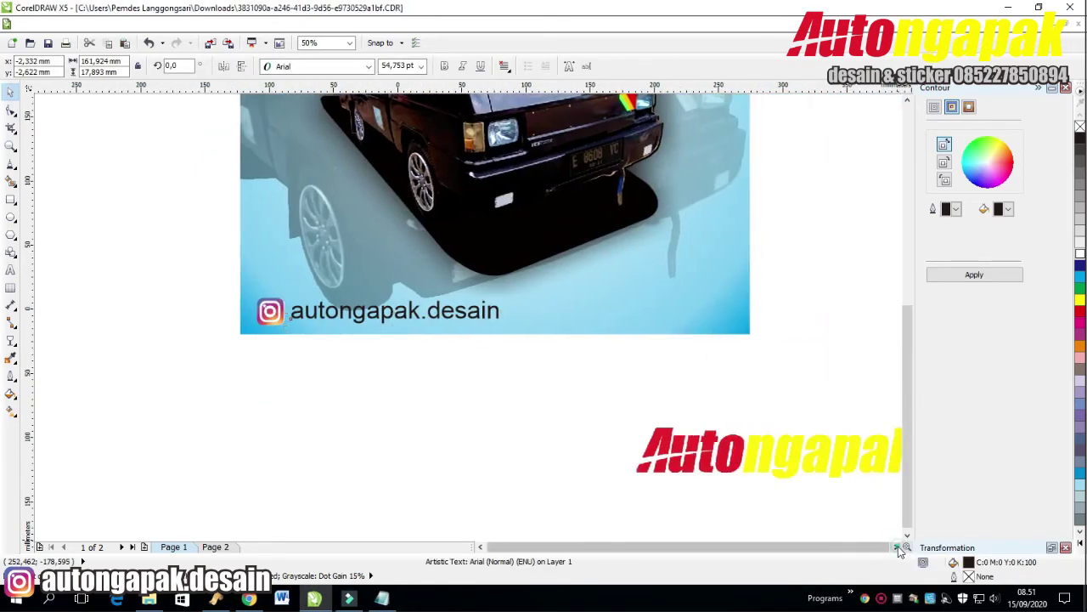
left_click(896, 548)
left_click(831, 384)
left_click_drag(129, 260, 487, 394)
left_click_drag(422, 292, 355, 304)
Shrink the Autongapak logo into the picture's bottom-right corner and draw a small square below it.
left_click_drag(746, 475, 624, 384)
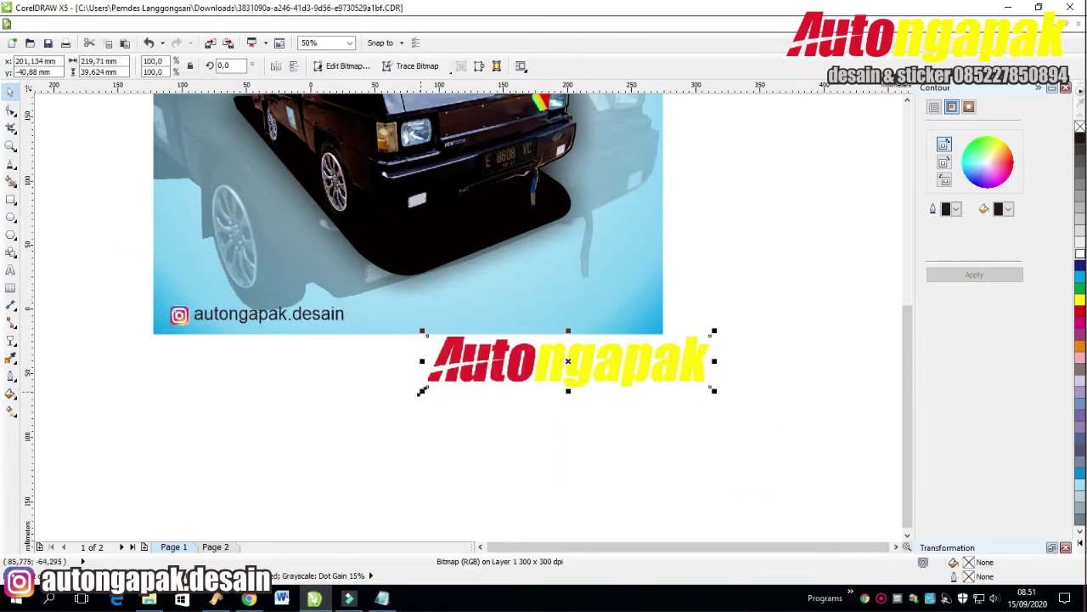
left_click_drag(425, 389, 571, 362)
left_click_drag(648, 353, 556, 318)
left_click(705, 383)
left_click_drag(161, 333, 192, 270)
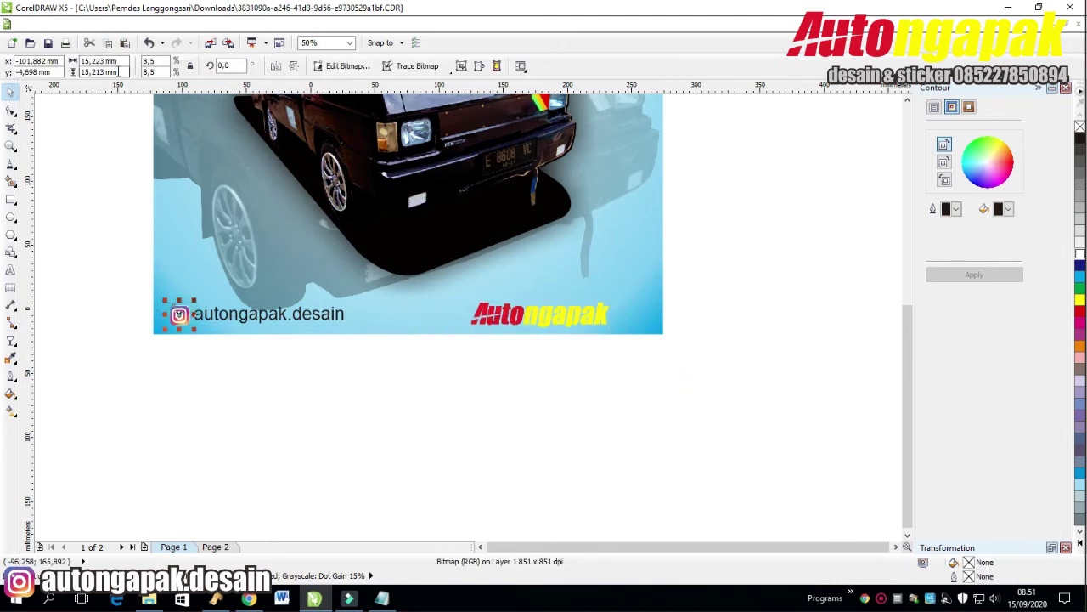
left_click(527, 316)
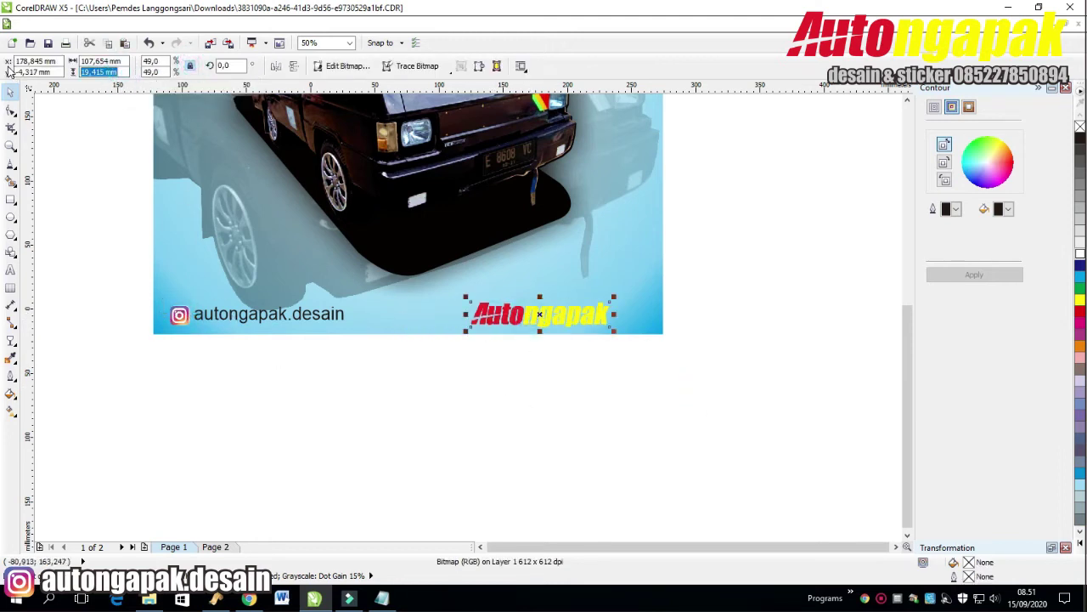
left_click(711, 367)
left_click_drag(563, 321, 610, 316)
left_click(751, 264)
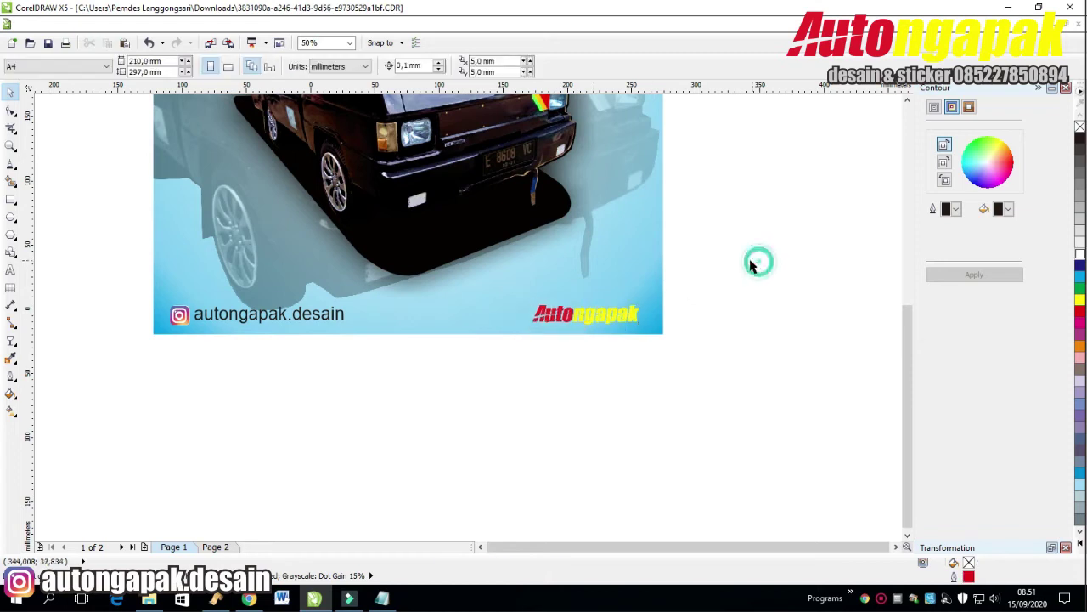
left_click(11, 199)
left_click_drag(478, 371, 499, 393)
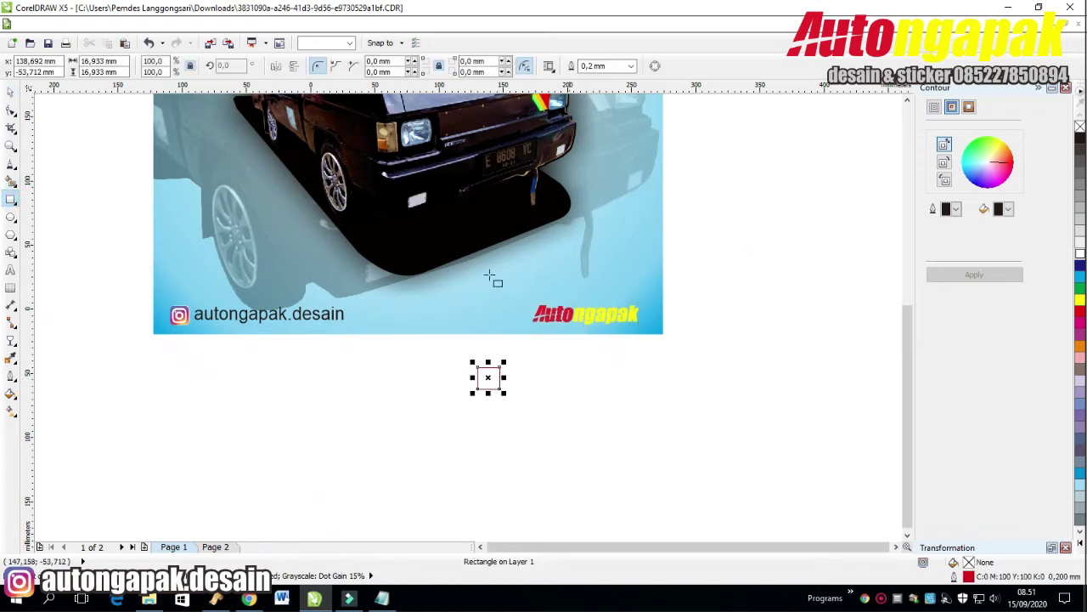
Size the square to 15 mm, then change its width to 17 and then 8.
left_click(115, 72)
type("15")
key("Return")
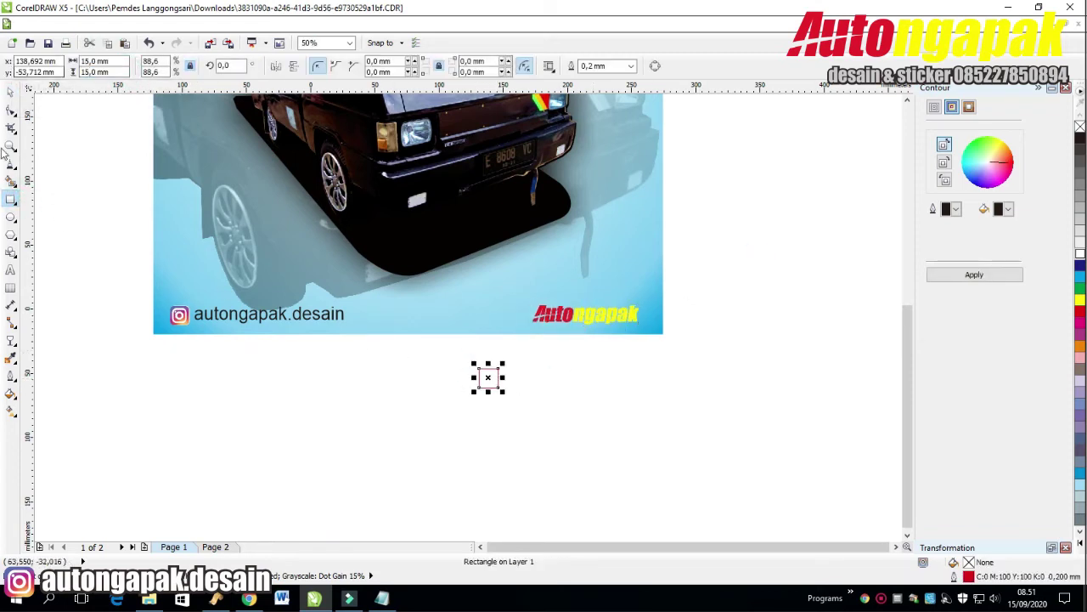
scroll(538, 386, "up", 2)
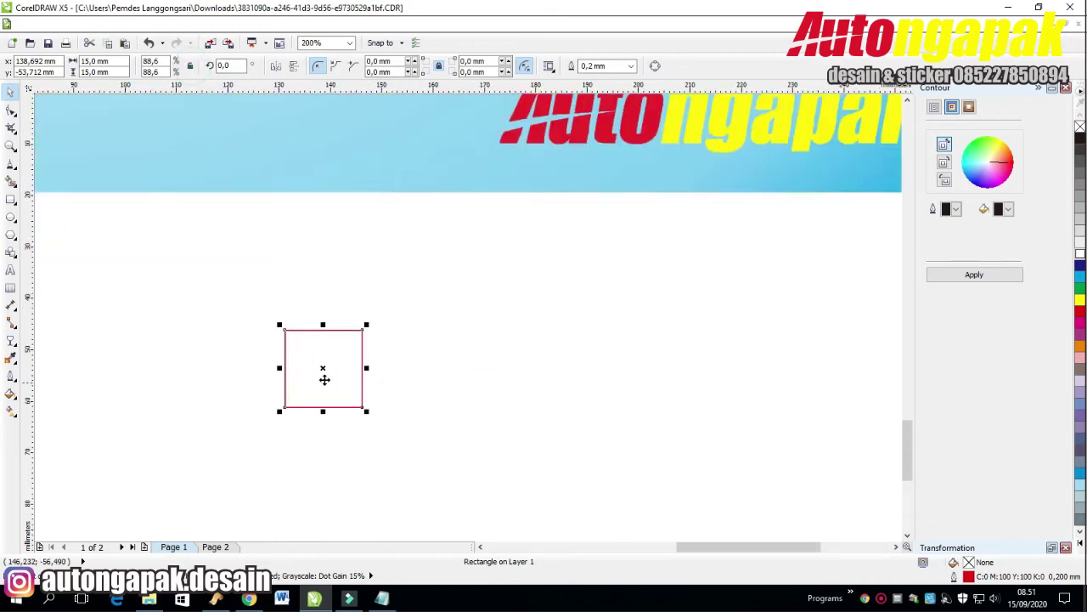
double_click(85, 61)
type("17")
key("Return")
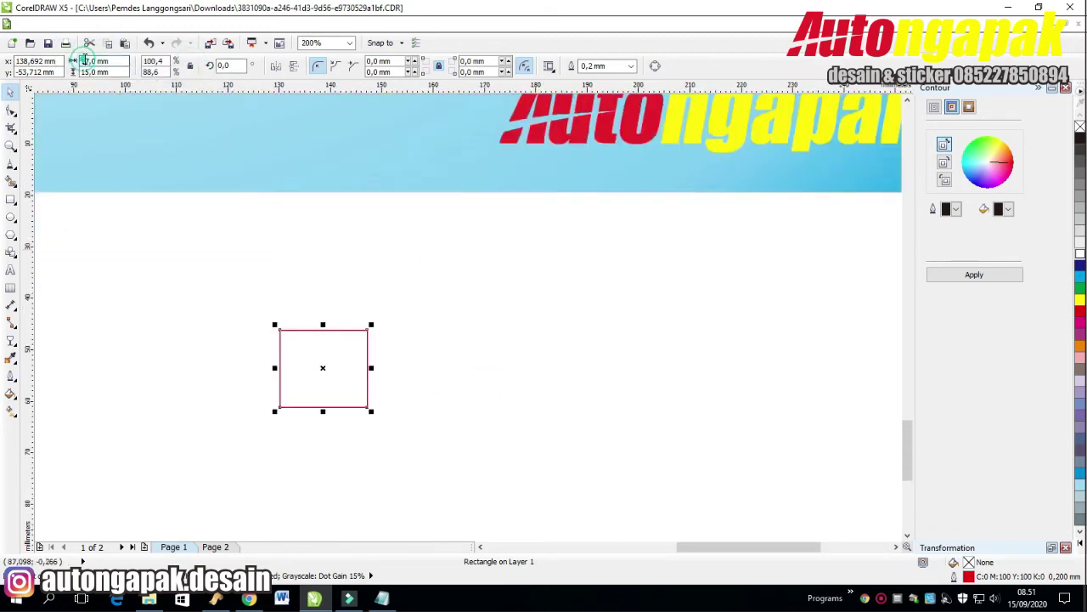
type("8")
key("Return")
left_click(592, 379)
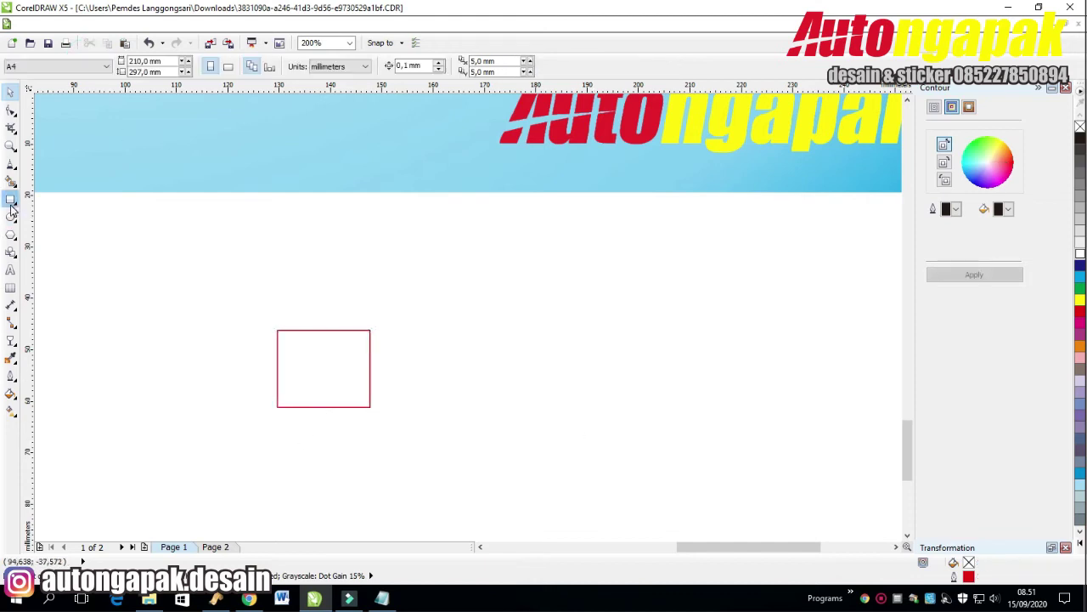
Draw a three-sided polygon beside the square, discarding an accidental parallelogram.
left_click(11, 251)
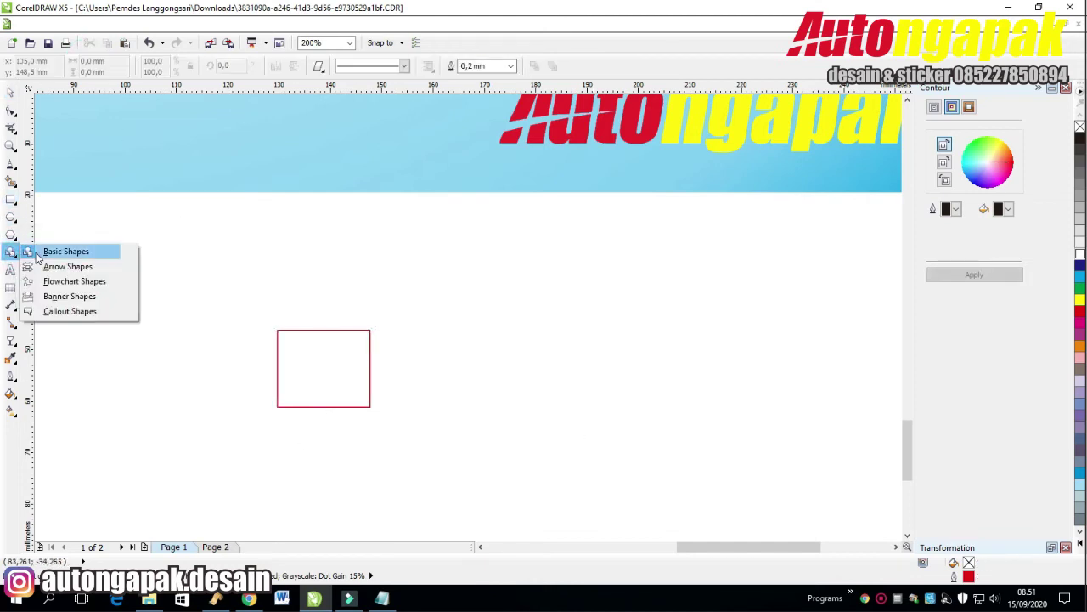
left_click(55, 250)
left_click_drag(327, 254, 352, 281)
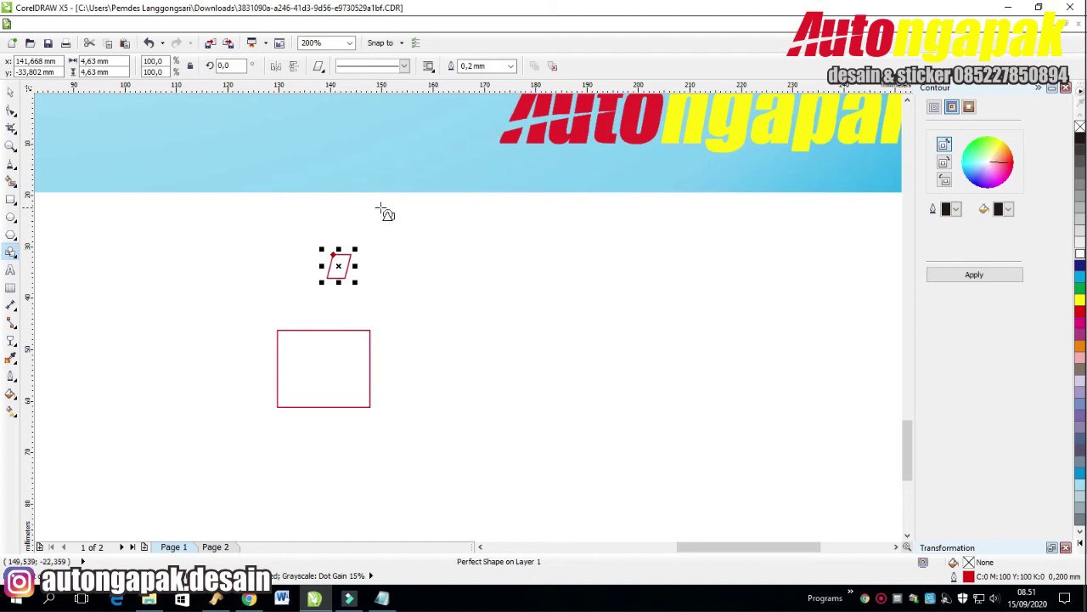
key("Delete")
left_click(13, 255)
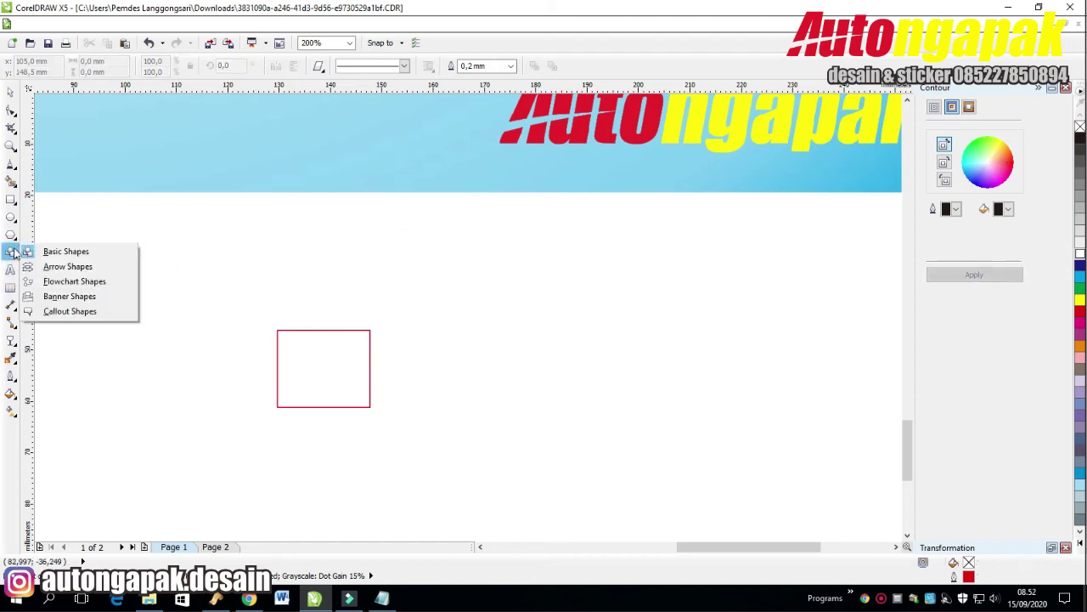
mouse_move(11, 235)
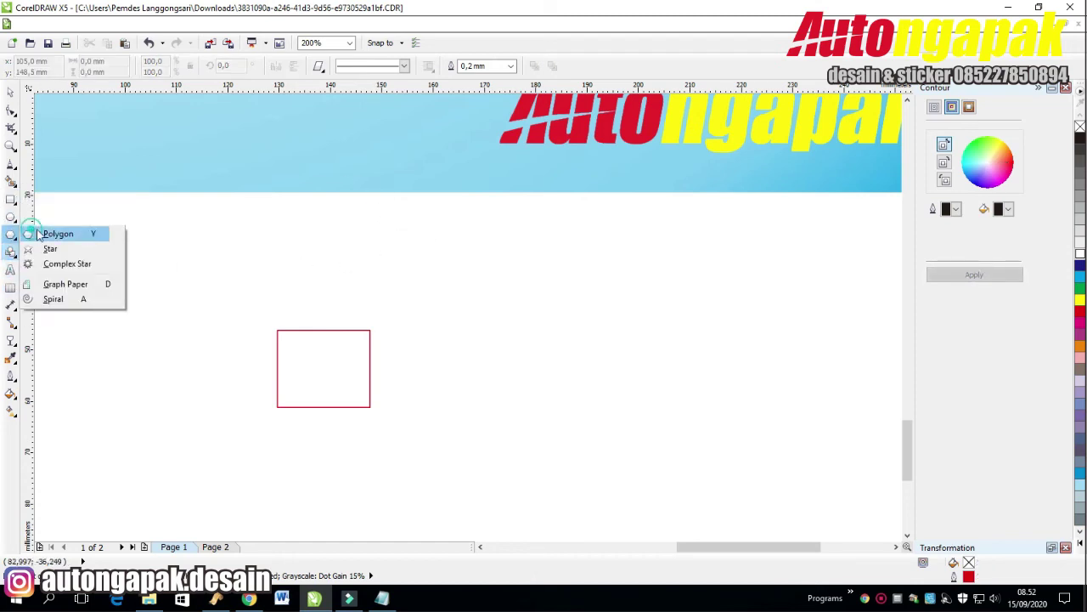
left_click(53, 234)
left_click_drag(177, 223, 221, 262)
left_click(349, 70)
left_click(348, 70)
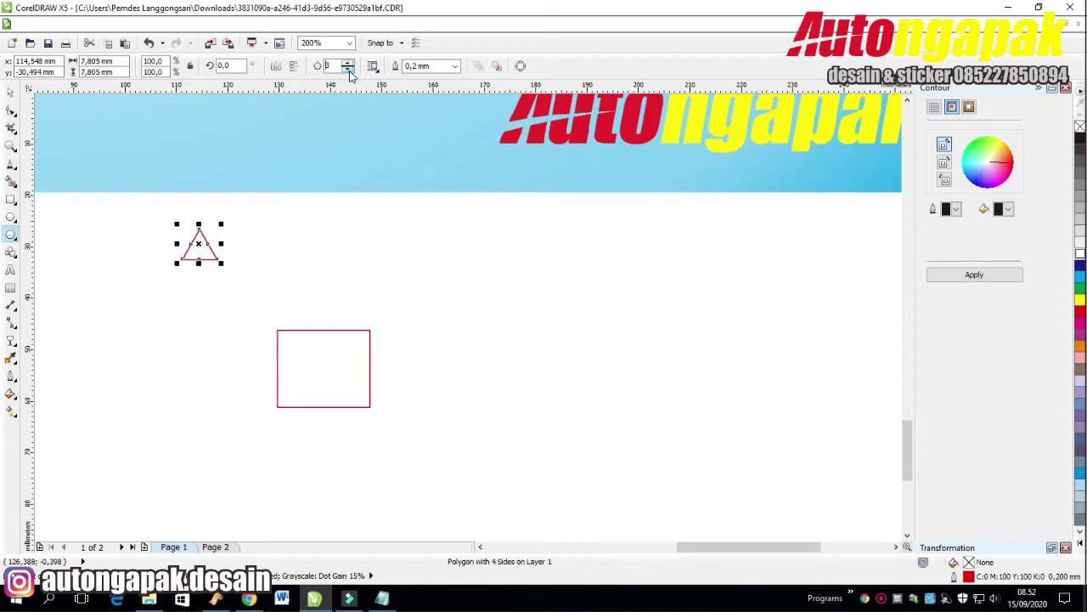
Rotate the triangle 90°, move it inside the square and mirror it to point right.
left_click(12, 91)
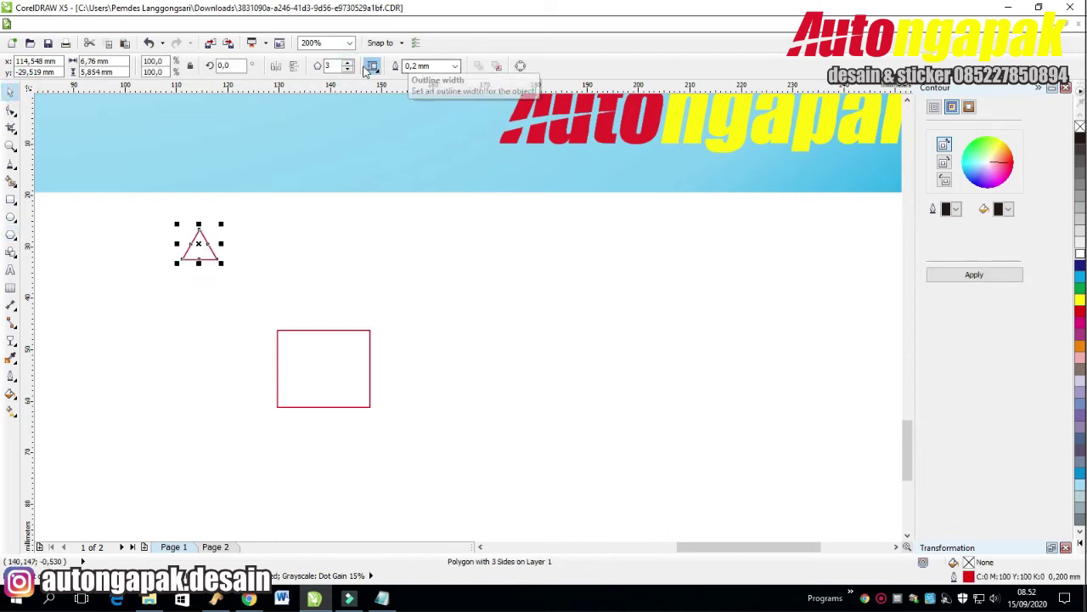
left_click(230, 66)
type("90")
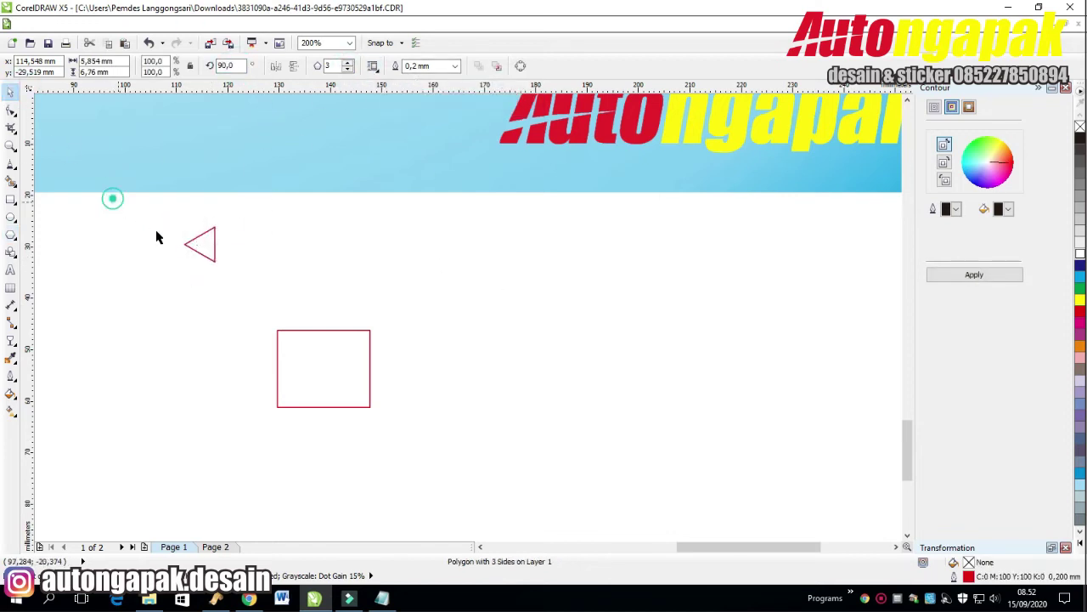
left_click_drag(199, 240, 336, 364)
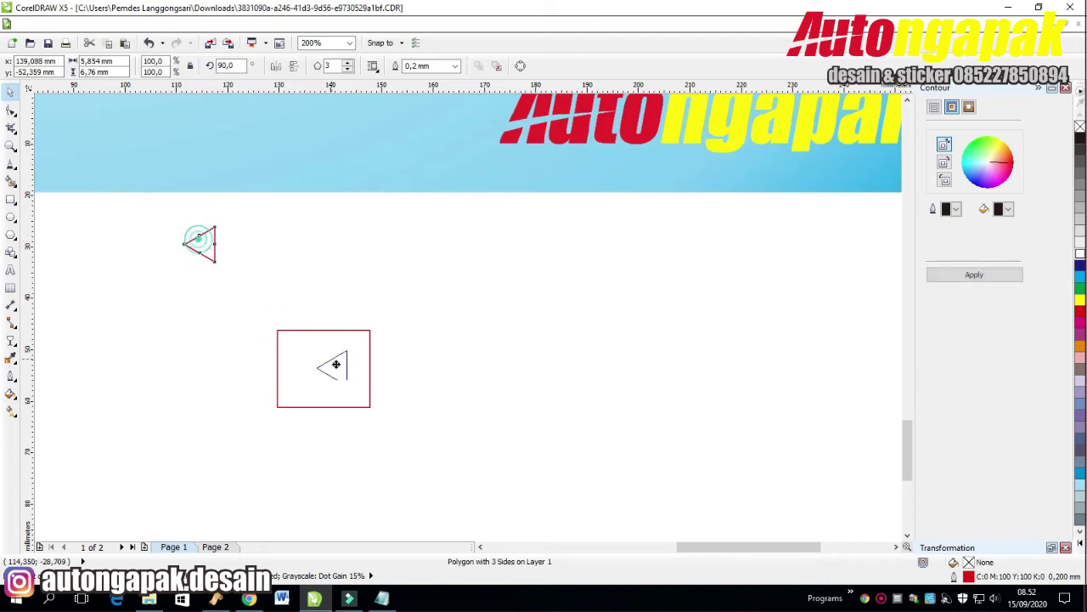
left_click(275, 65)
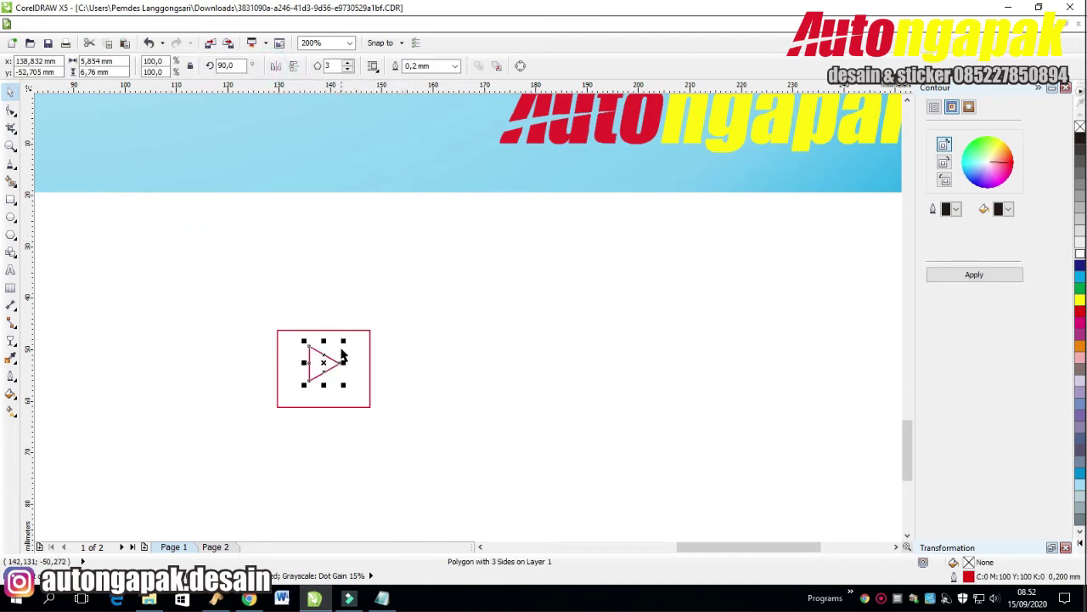
Round the square's corners with the Shape tool.
left_click_drag(417, 274, 162, 451)
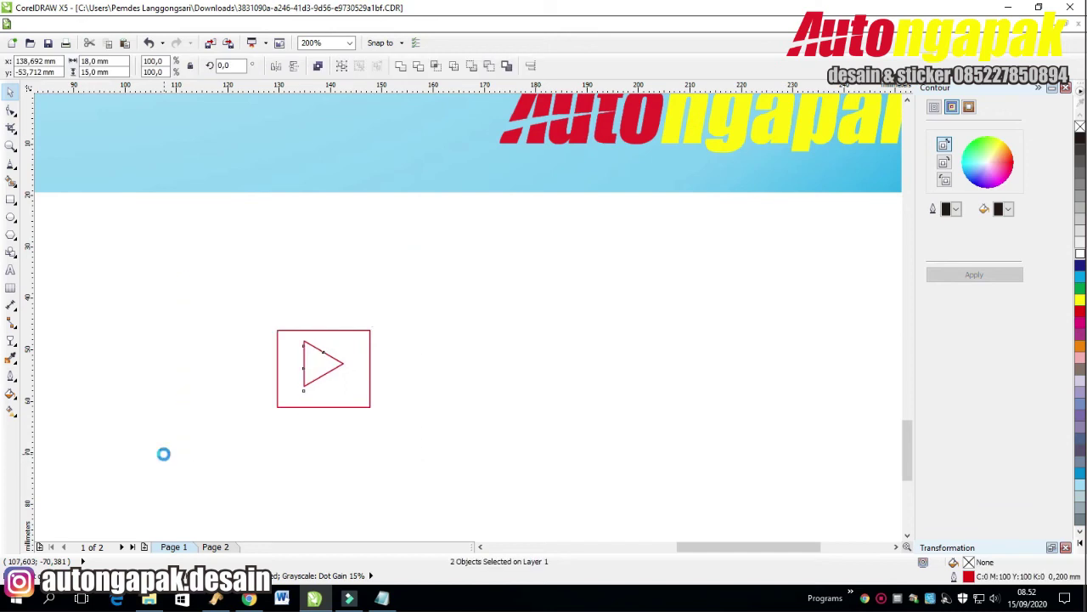
left_click(468, 298)
left_click(348, 339)
left_click(11, 112)
left_click_drag(279, 328, 289, 337)
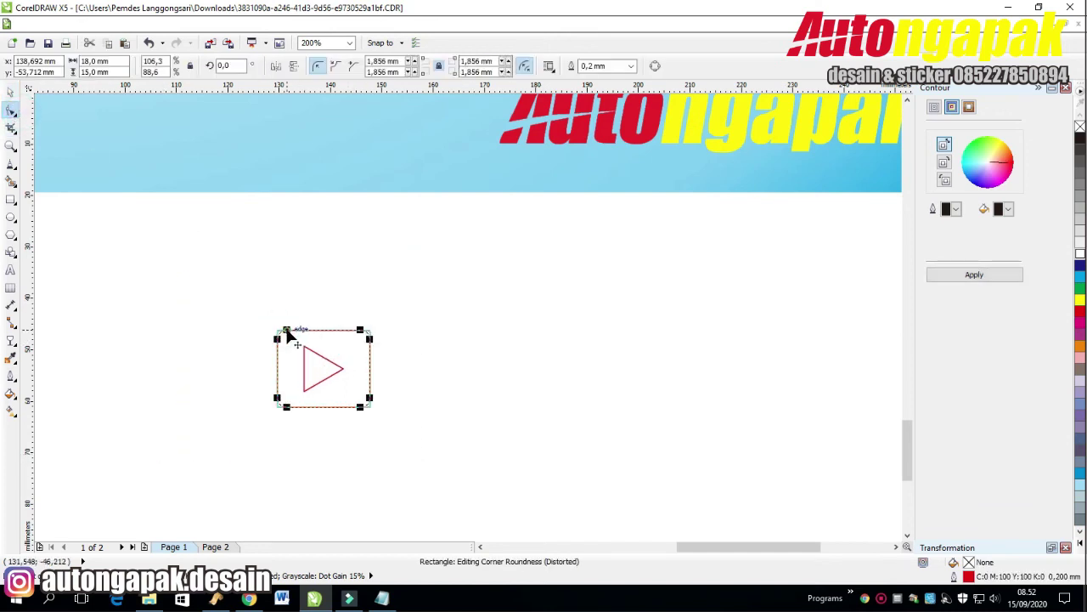
key("space")
Combine the triangle and rounded square into one play icon filled red.
left_click(549, 277)
left_click(363, 344)
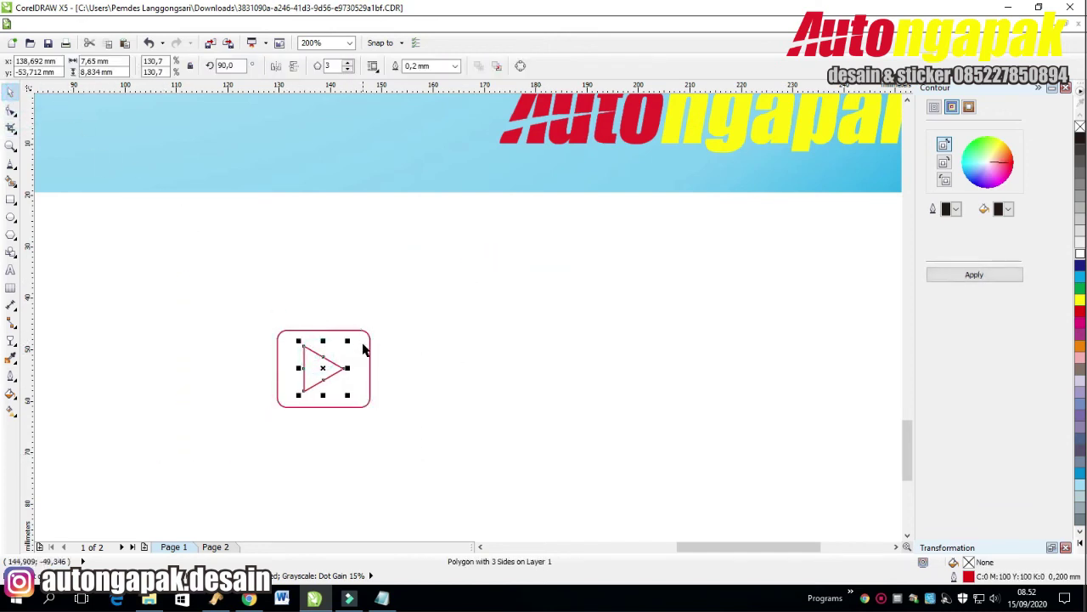
left_click(535, 344)
left_click_drag(259, 303, 500, 514)
left_click(478, 289)
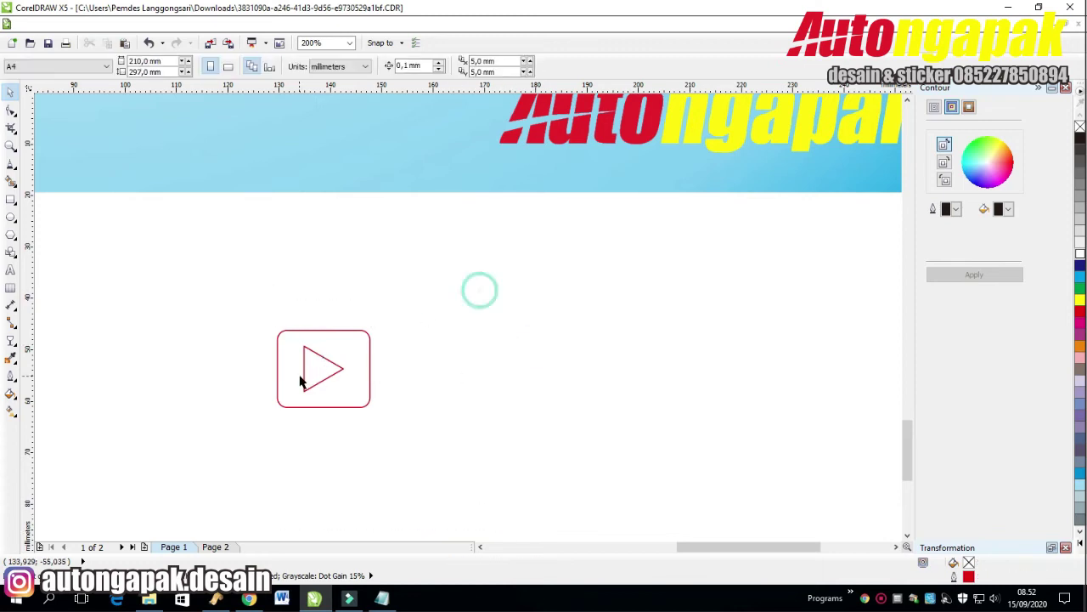
left_click(304, 369)
left_click(369, 355, "shift")
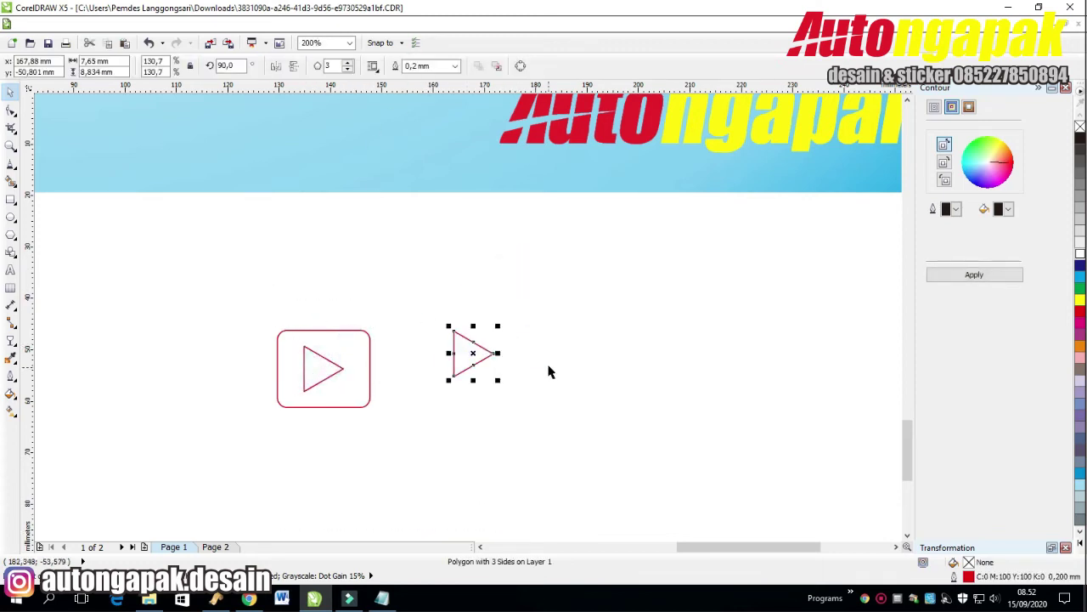
key("ctrl+l")
left_click(1080, 311)
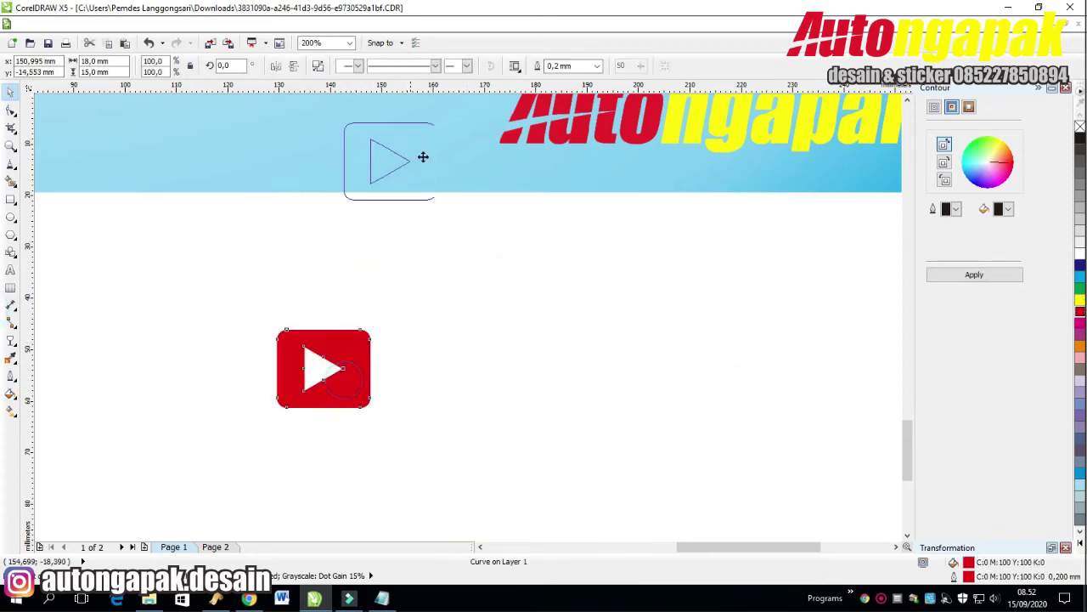
Group the red play icon with the Autongapak logo and move them left beside the handle.
left_click_drag(423, 156, 423, 158)
scroll(423, 158, "up", 3)
left_click_drag(410, 351, 449, 306)
left_click(556, 486)
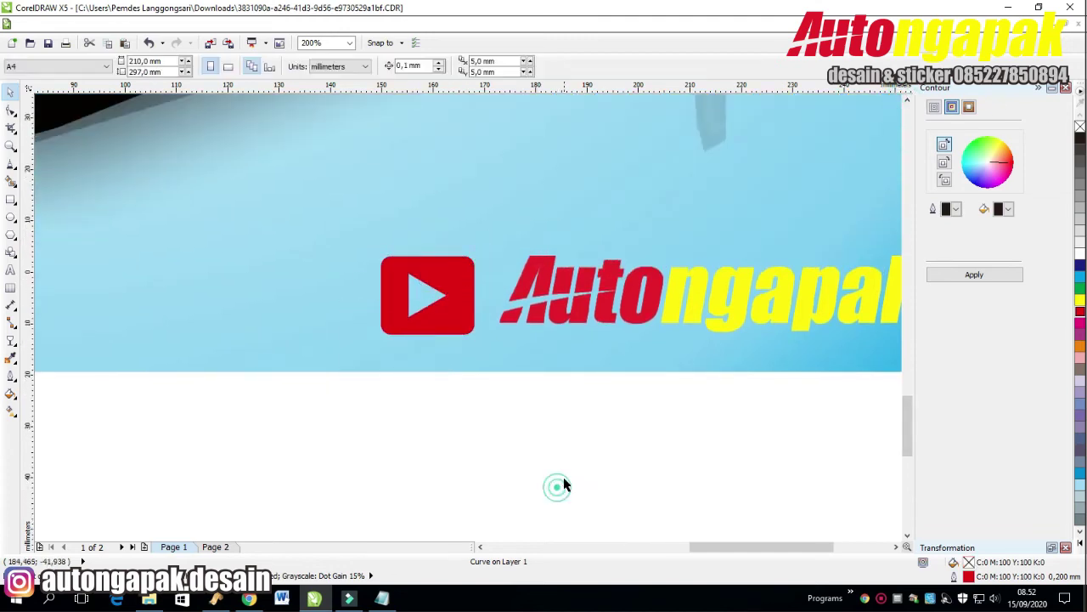
key("F4")
left_click_drag(734, 357, 431, 515)
left_click_drag(682, 388, 417, 479)
key("ctrl+g")
left_click_drag(535, 431, 385, 432)
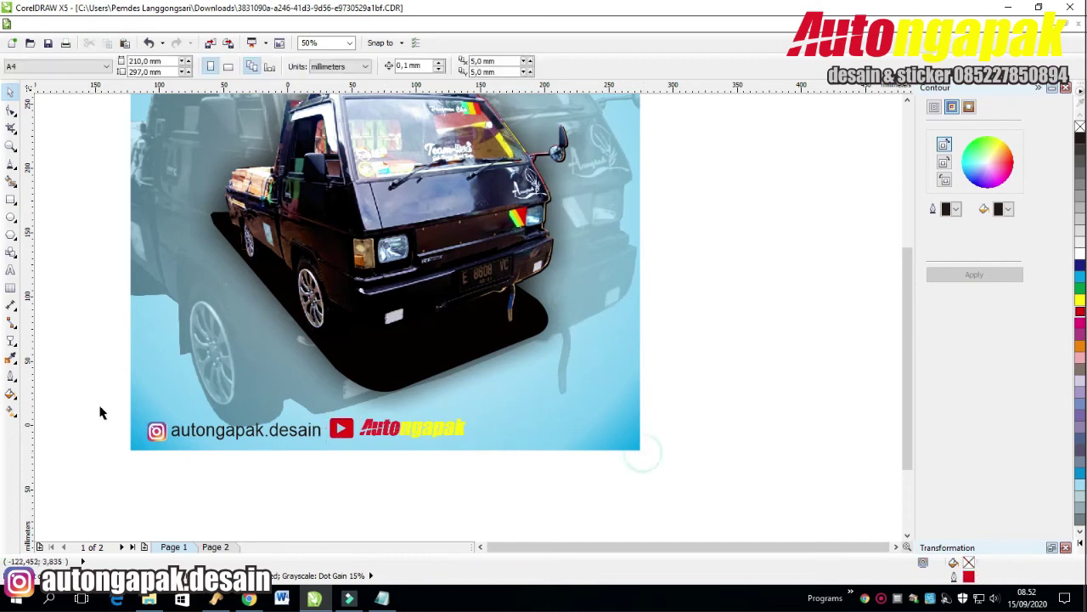
Align the play icon and logo group vertically centred with the Instagram handle.
left_click(157, 431)
left_click(194, 431, "shift")
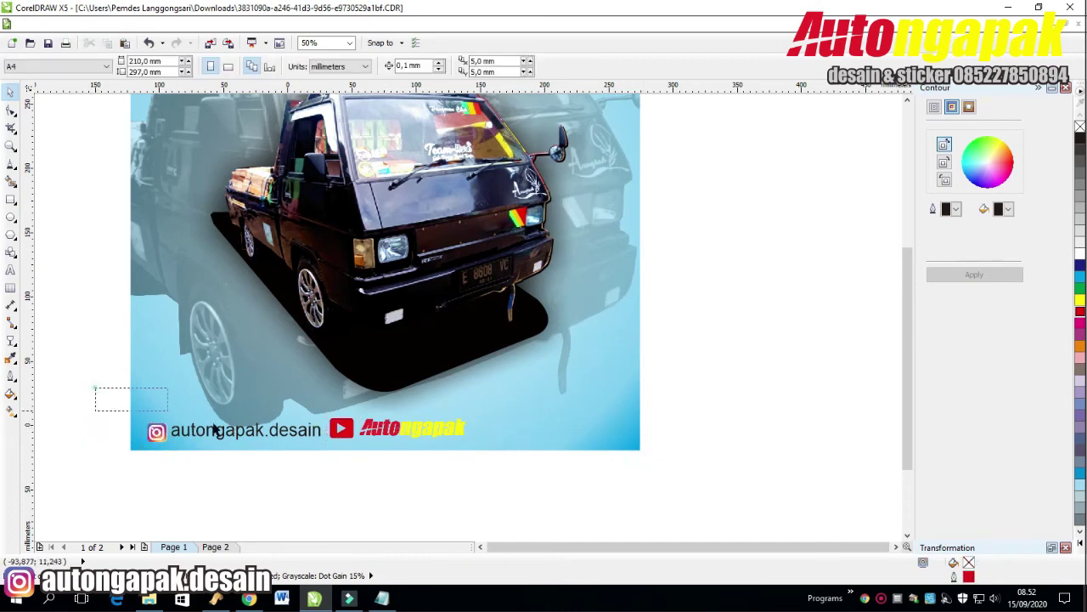
left_click(399, 430, "shift")
key("e")
left_click(748, 396)
Ungroup the icon and logo and apply the Drop Shadow tool to the Autongapak logo.
right_click(399, 436)
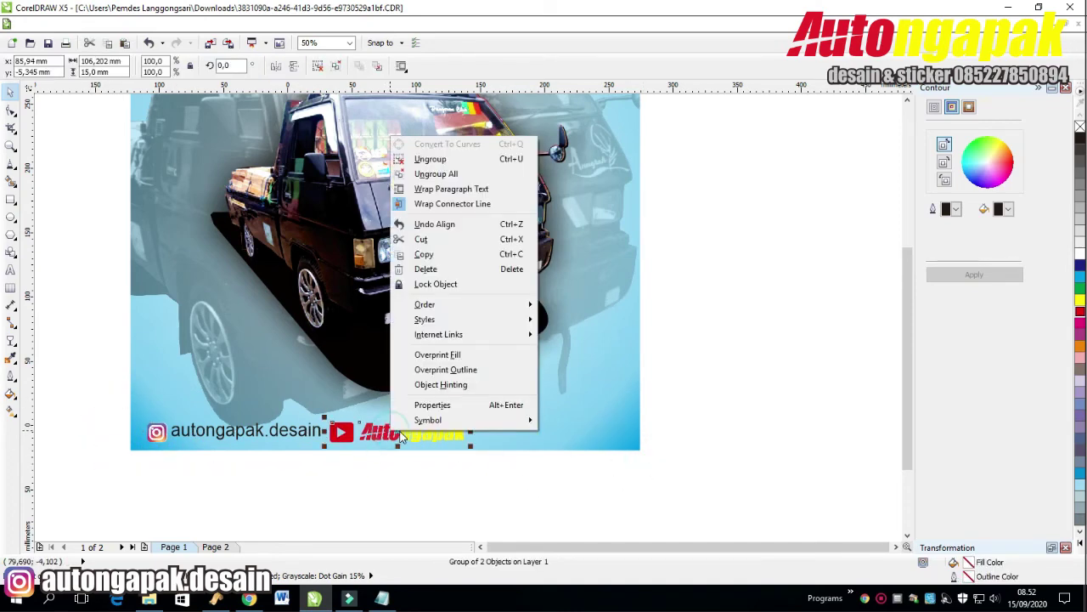
left_click(458, 159)
left_click(396, 432)
left_click(11, 339)
left_click(67, 384)
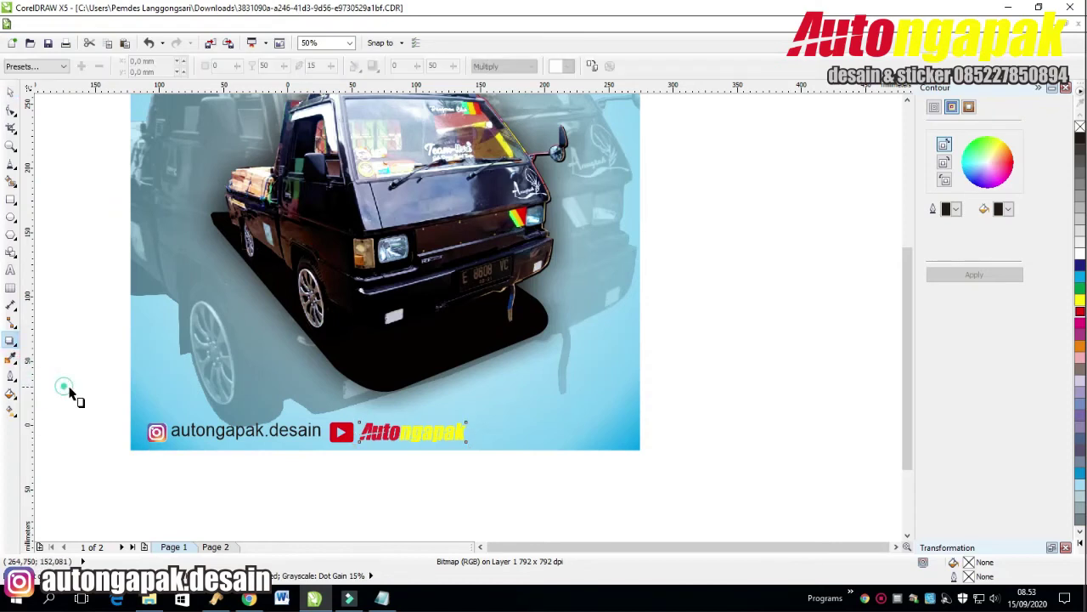
left_click_drag(476, 444, 461, 432)
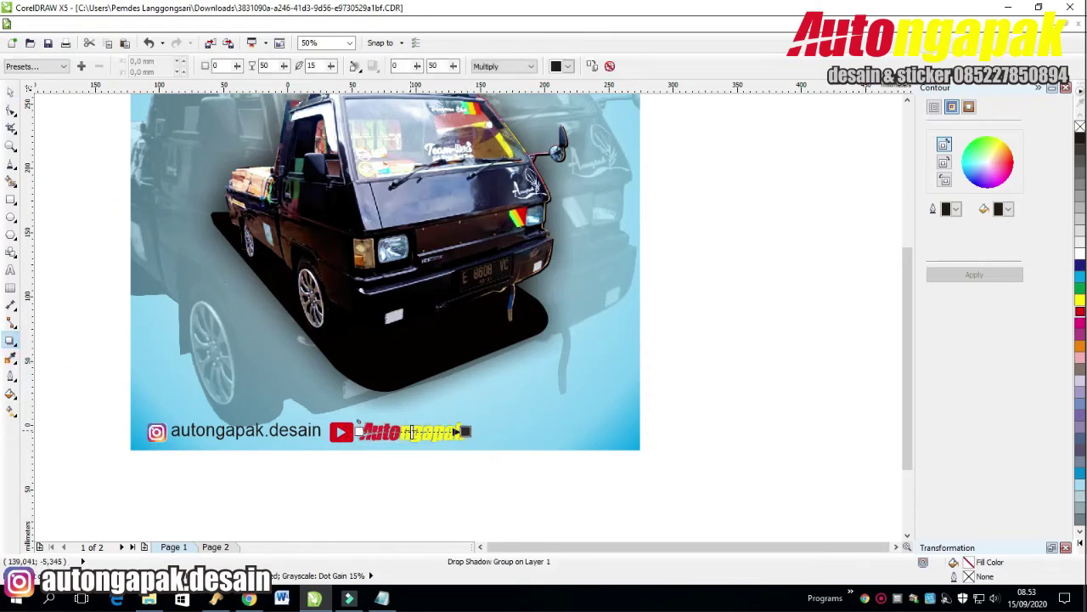
key("space")
left_click(406, 478)
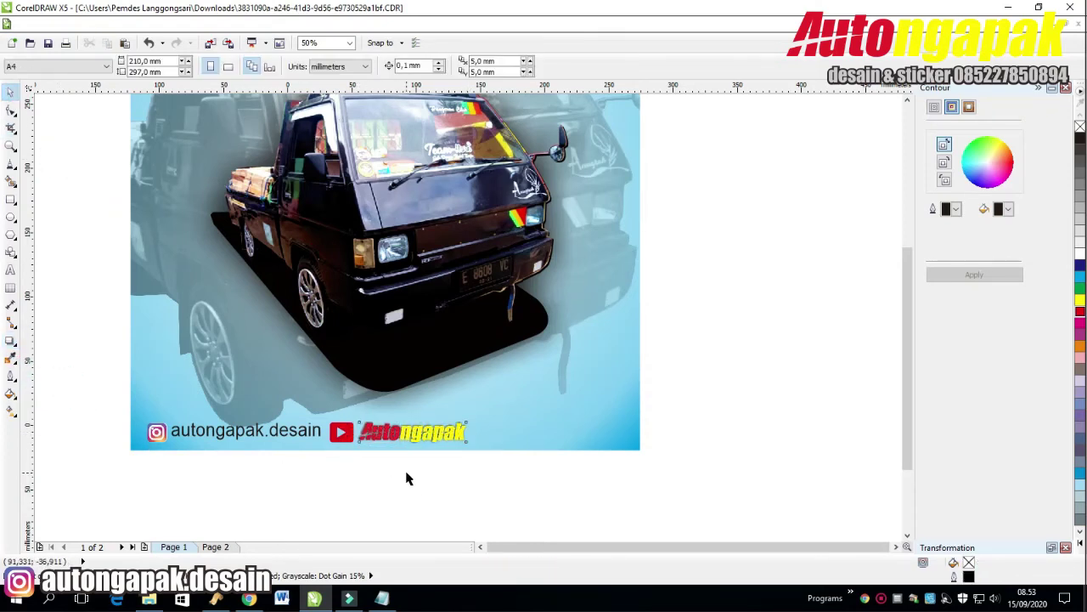
Shift the play icon and logo slightly right along the picture's bottom row.
left_click_drag(321, 464, 460, 429)
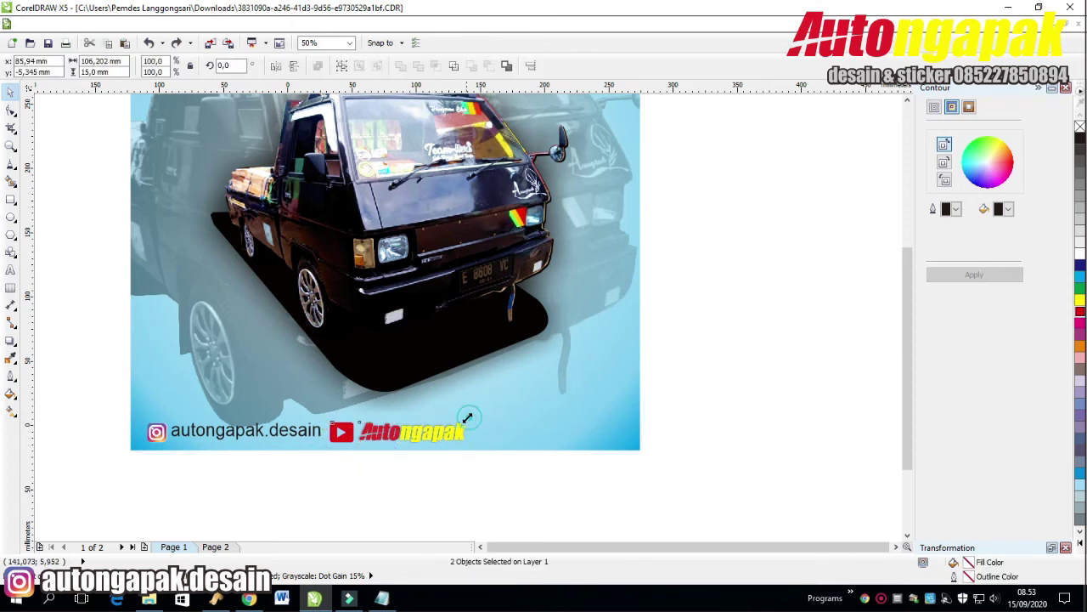
left_click(495, 483)
left_click(304, 433)
left_click(267, 496)
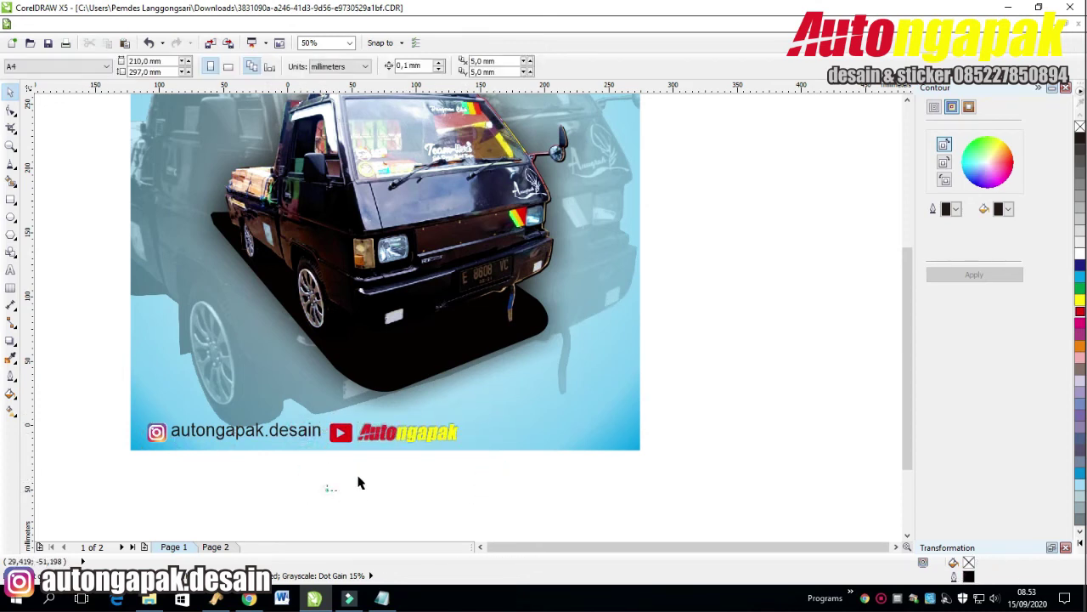
left_click_drag(358, 483, 468, 393)
left_click(442, 473)
left_click(177, 439)
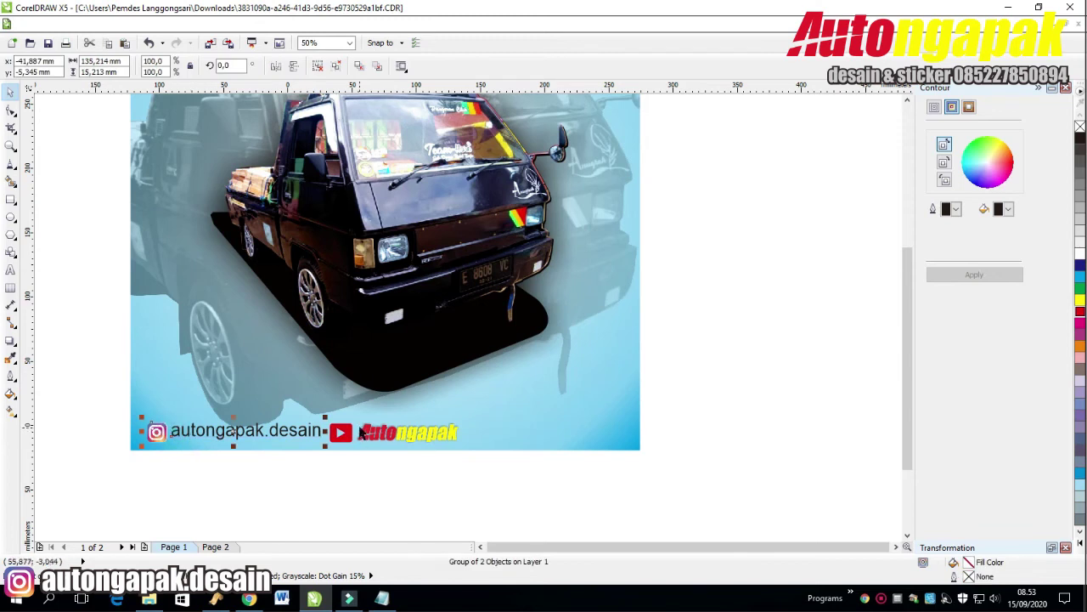
left_click_drag(361, 433, 379, 433)
left_click_drag(58, 376, 530, 501)
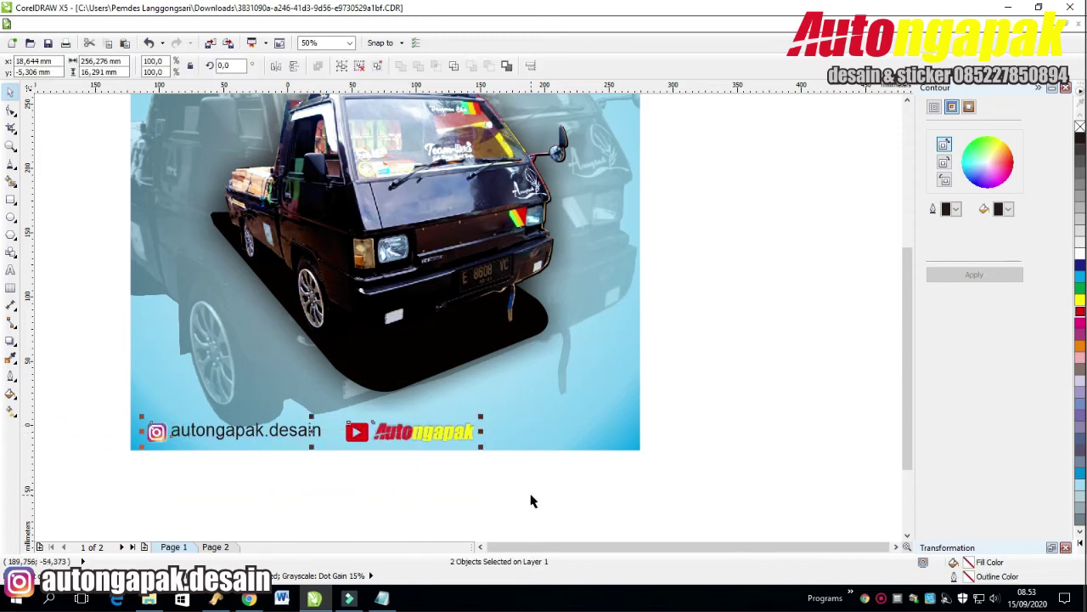
left_click(483, 488)
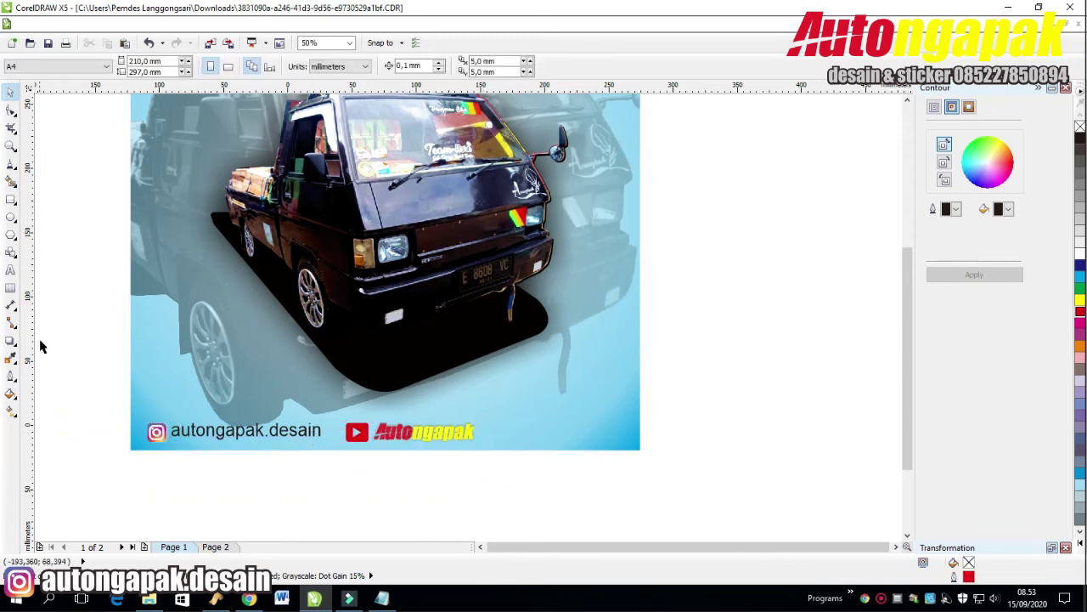
left_click(208, 433)
Copy the handle row below the picture, ungroup it and retype the text as the phone number.
left_click_drag(208, 431, 286, 495)
left_click(328, 515)
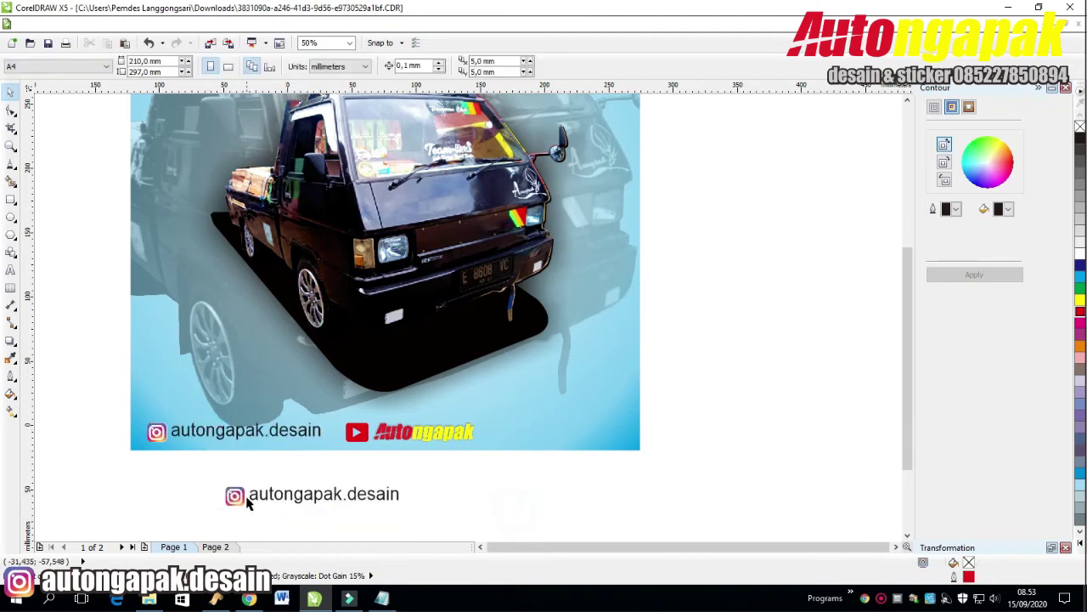
right_click(240, 496)
left_click(283, 219)
left_click(336, 495)
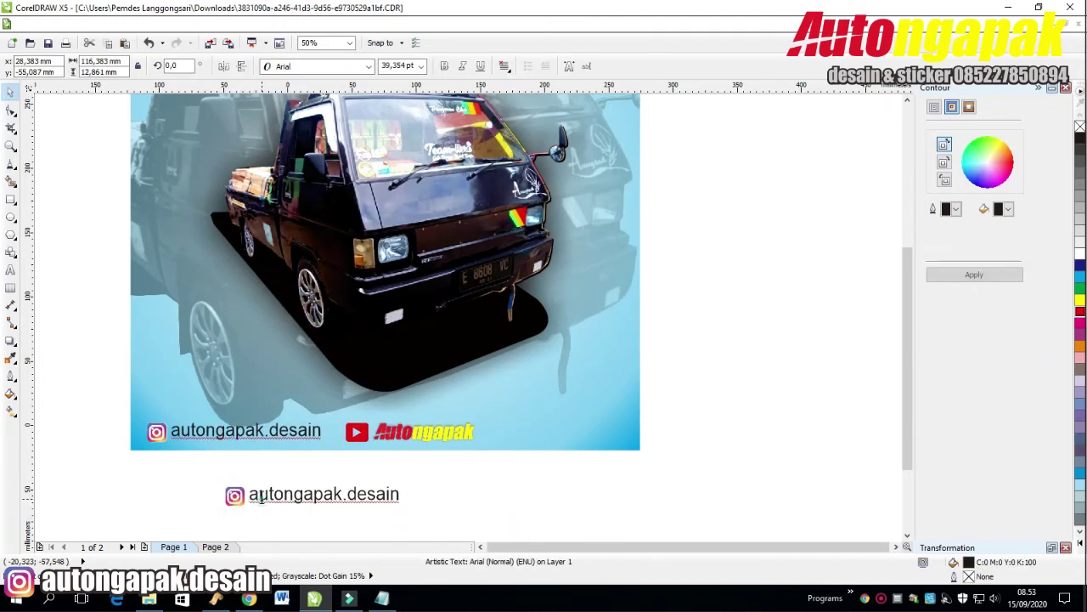
triple_click(336, 495)
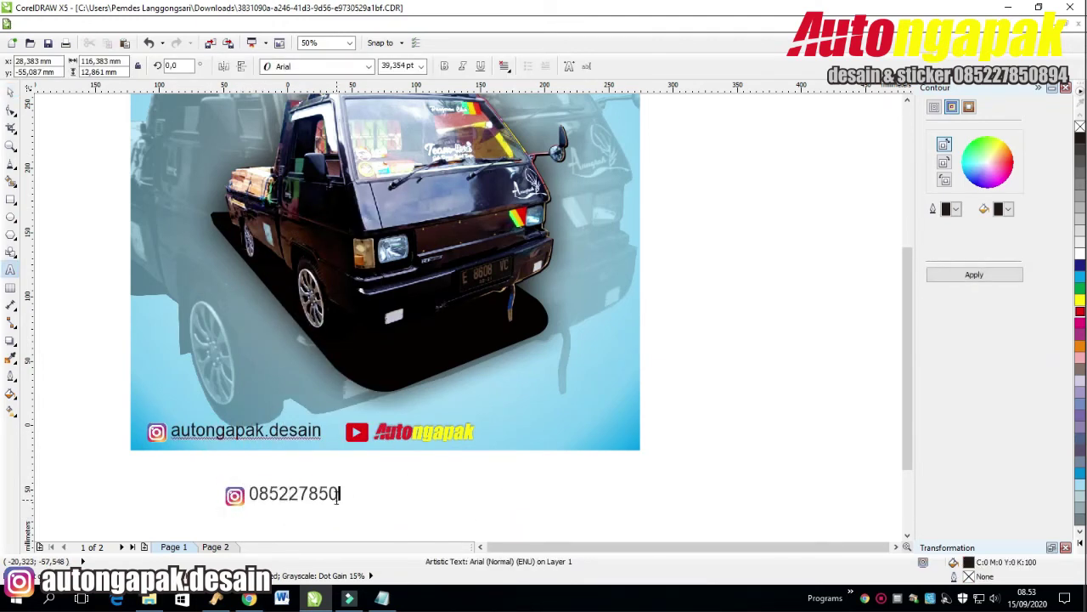
left_click(9, 88)
left_click(544, 494)
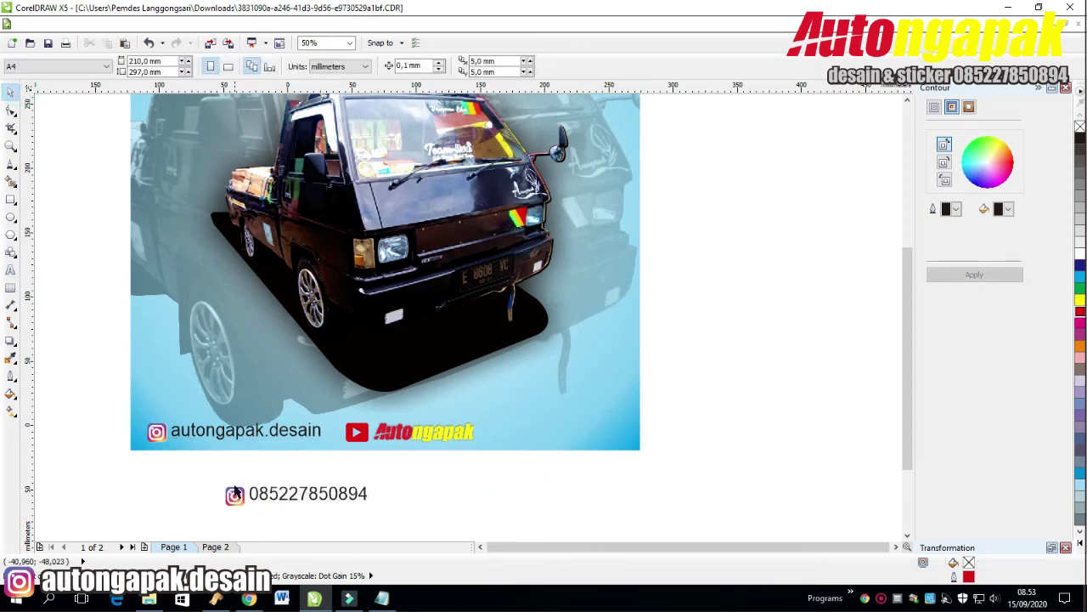
Remove the copy's Instagram icon, place the number bottom-right and shrink the bottom row to fit.
left_click(234, 494)
key("Delete")
left_click(496, 520)
left_click_drag(310, 492, 566, 432)
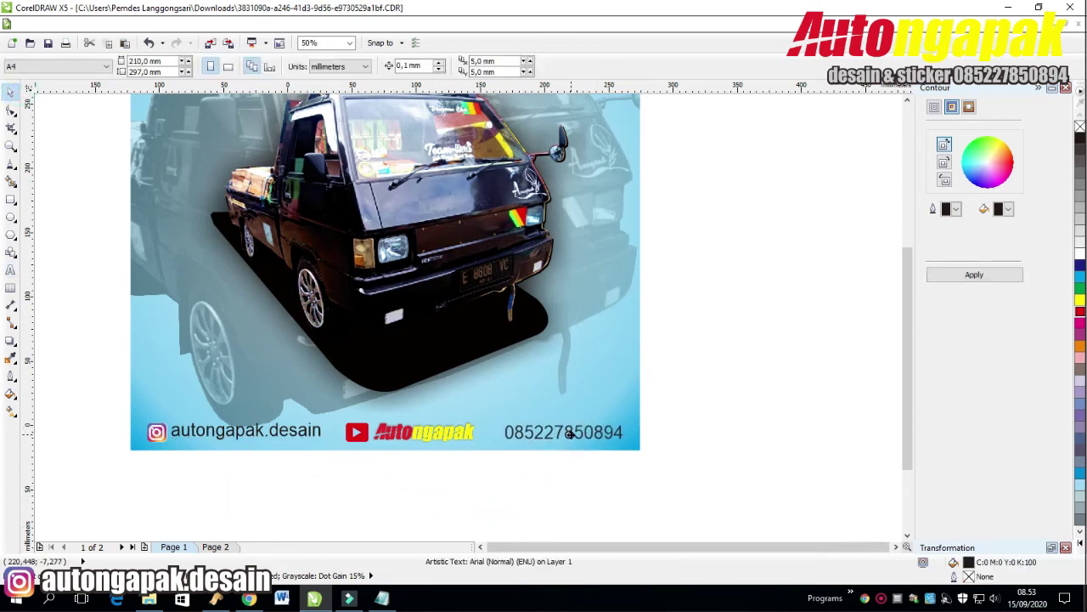
left_click(462, 437)
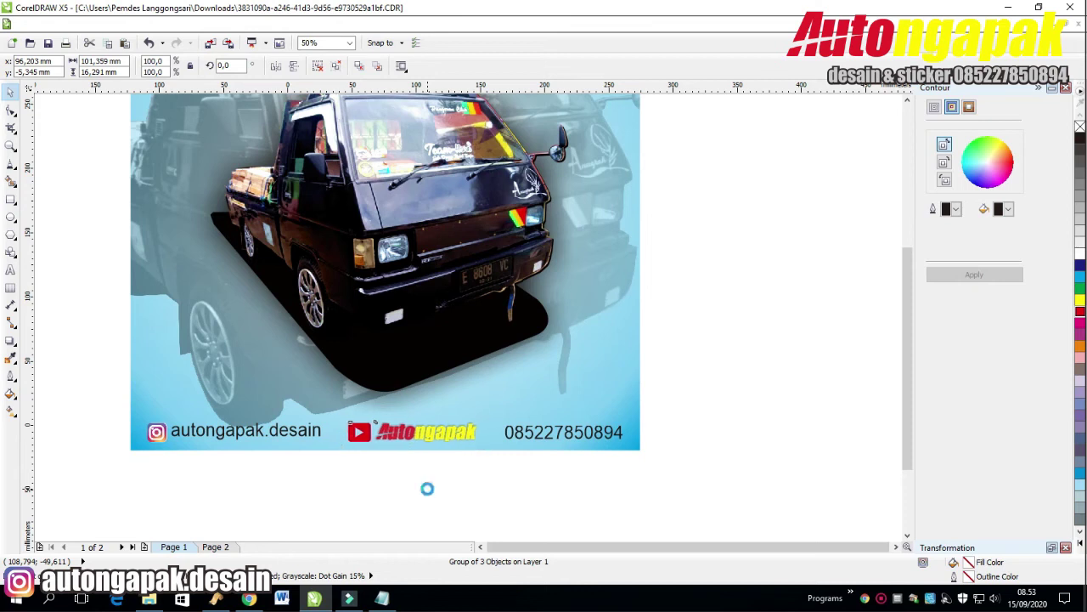
left_click_drag(696, 400, 34, 480)
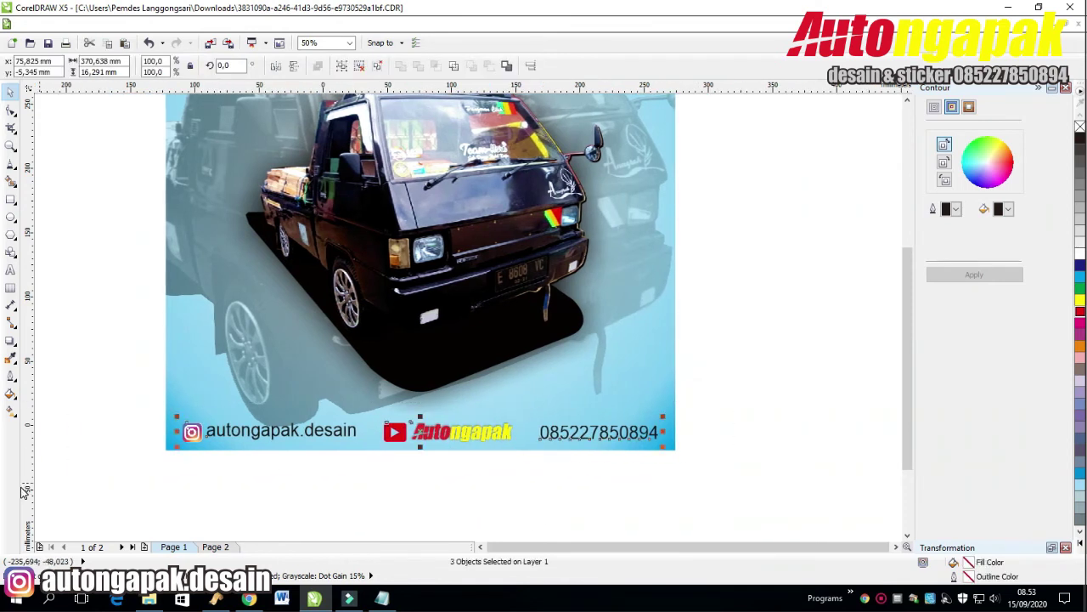
left_click(269, 490)
left_click_drag(694, 475, 694, 474)
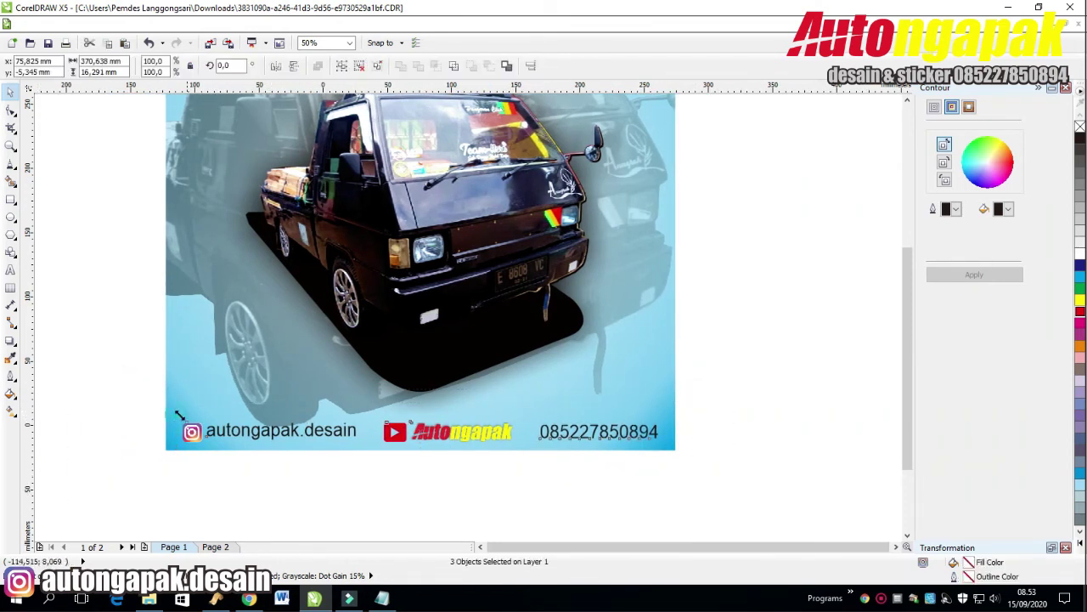
left_click_drag(178, 415, 289, 420)
left_click(454, 466)
left_click_drag(310, 508, 310, 508)
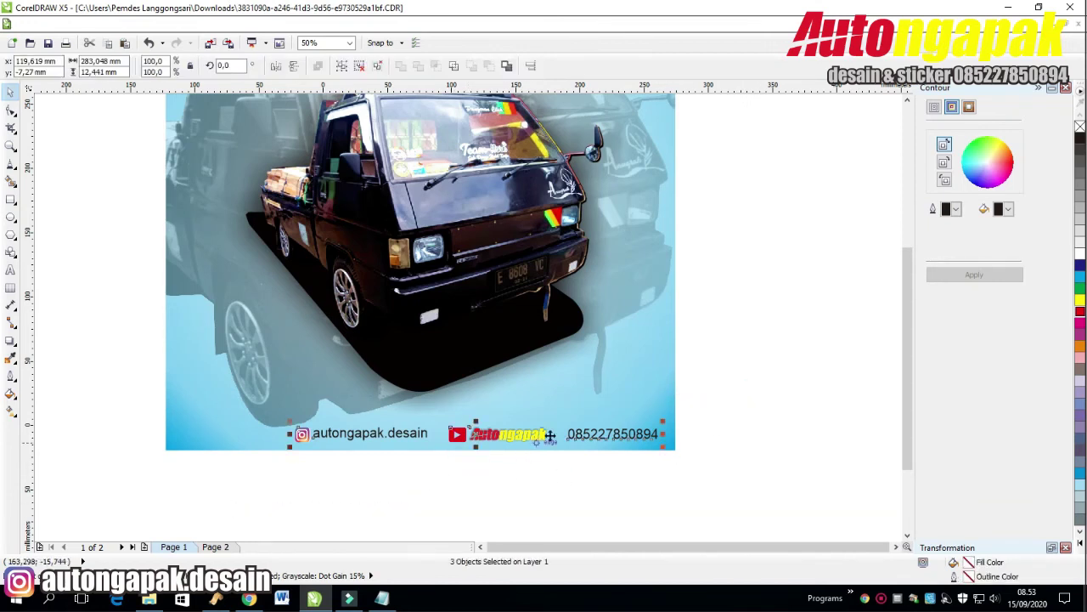
Duplicate the phone number and retype it as a 'Design by:' label placed above it.
left_click_drag(634, 435, 763, 386)
right_click(762, 387)
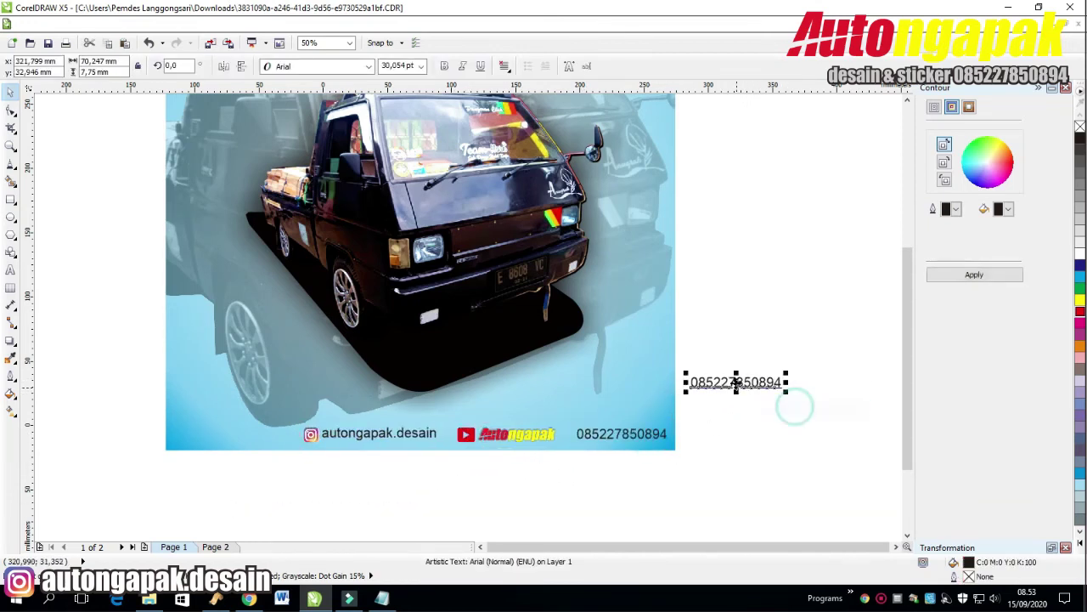
key("F8")
key("ctrl+a")
type("De")
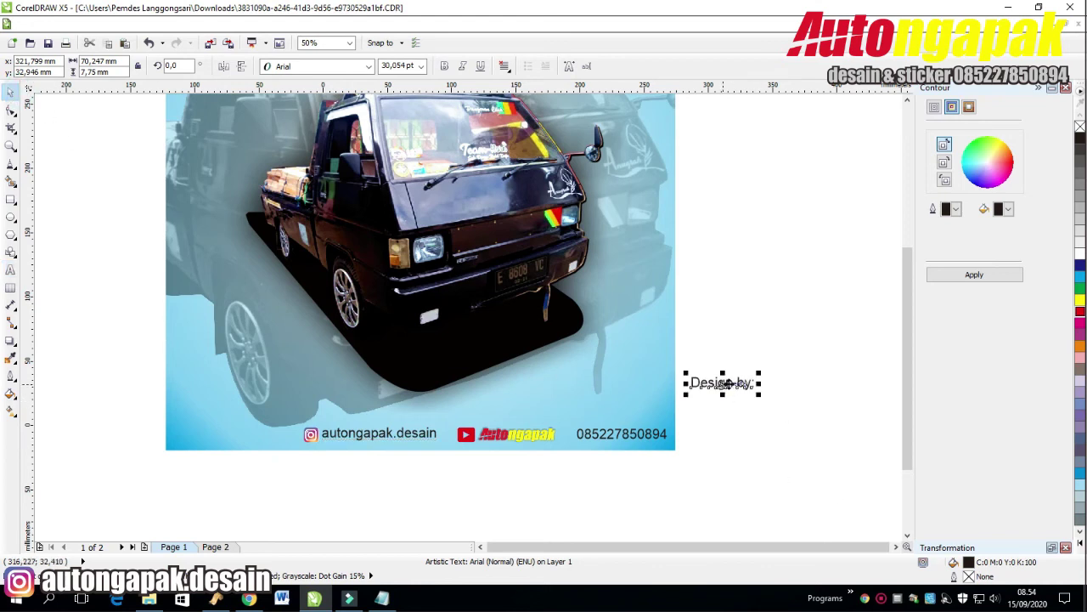
left_click_drag(723, 383, 632, 414)
left_click(749, 419)
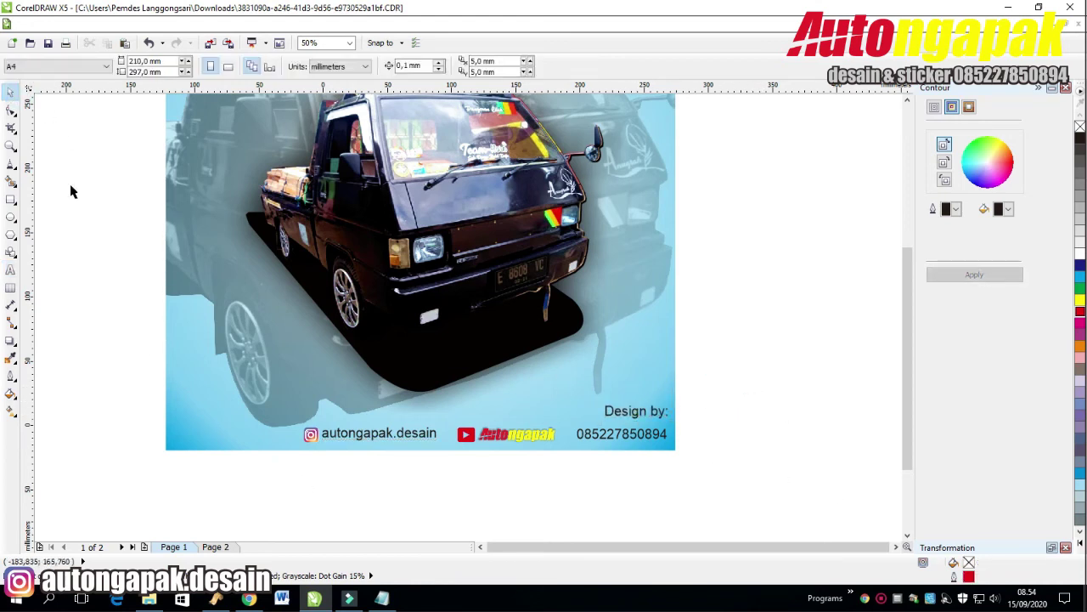
Draw a slanted triangular banner shape across the poster's bottom edge with straight line segments.
left_click(9, 166)
left_click(675, 452)
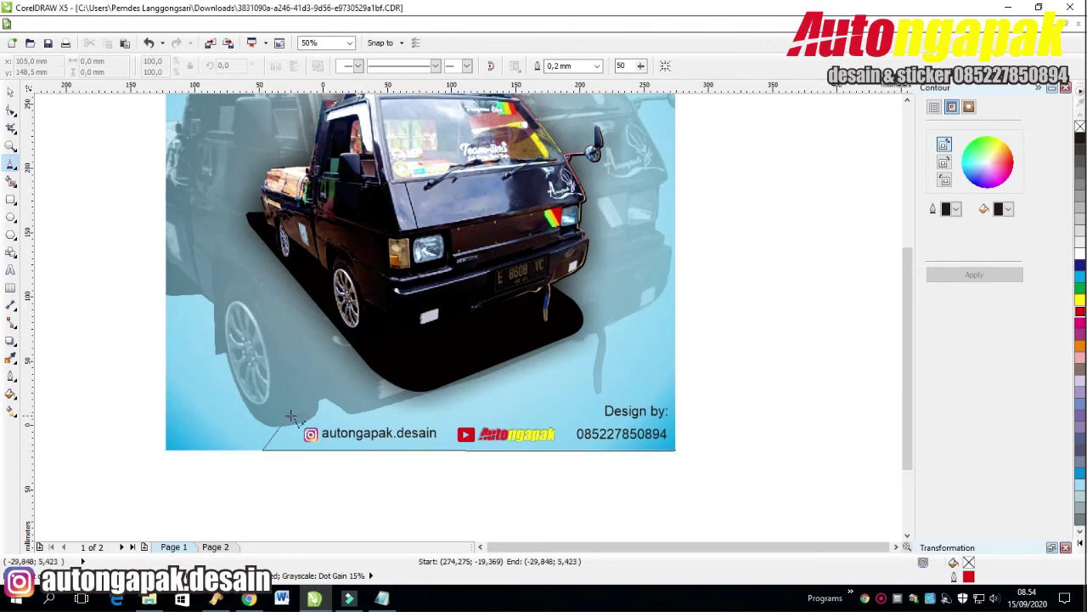
left_click(291, 416)
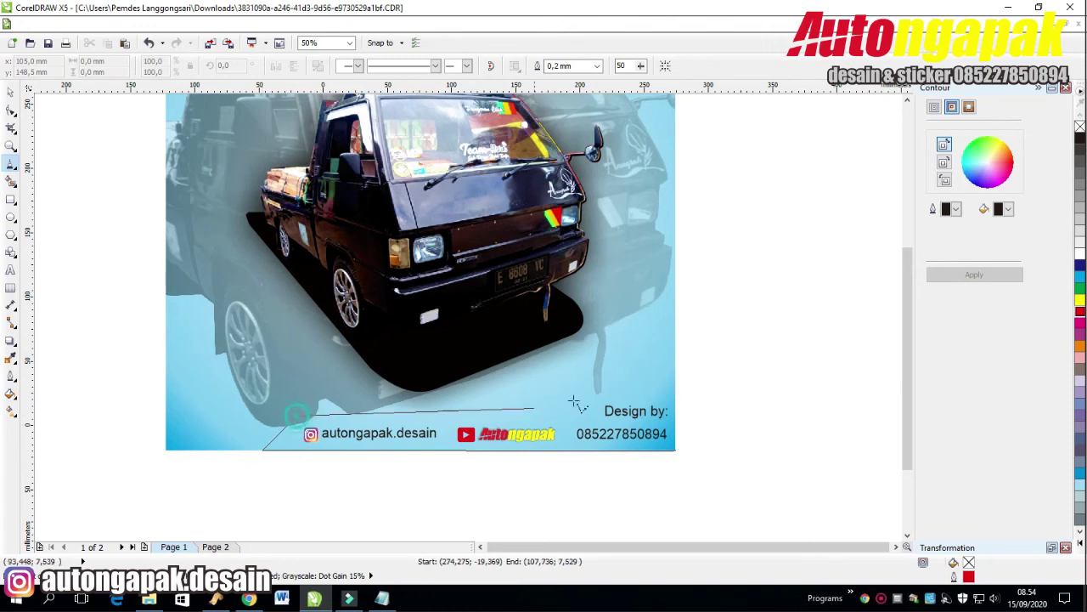
left_click(677, 450)
left_click(10, 93)
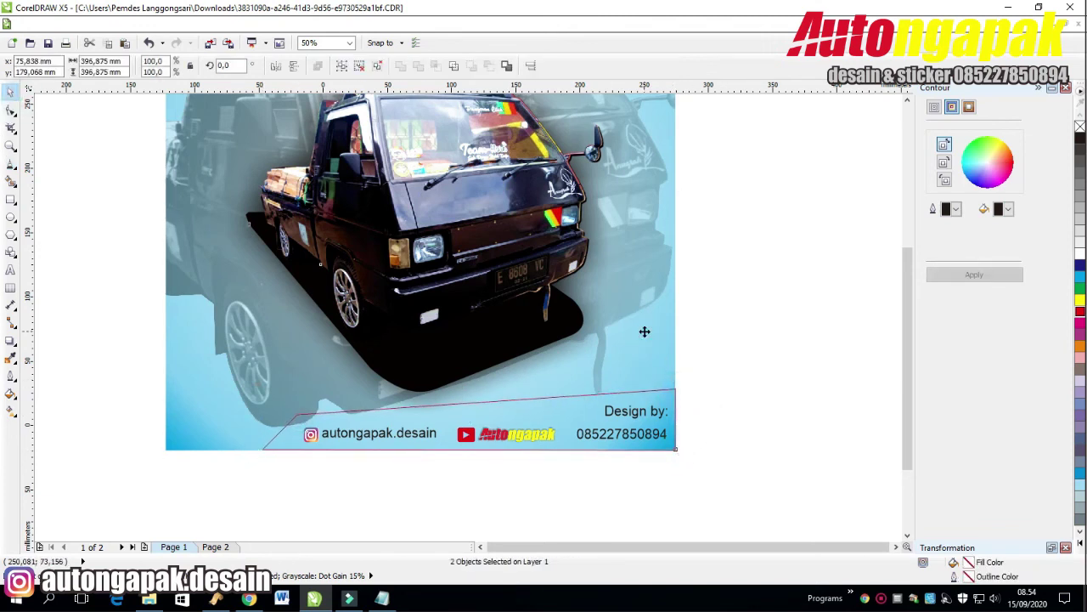
Send the banner behind the text and, after trying other colours, fill it black.
left_click(1081, 244)
key("ctrl+Page_Down")
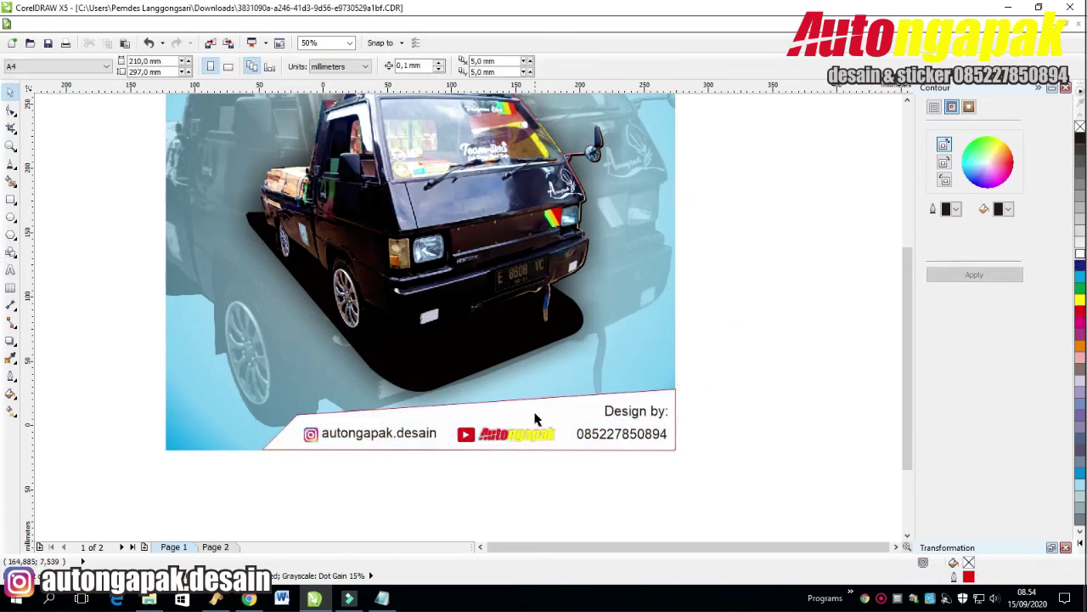
left_click(650, 393)
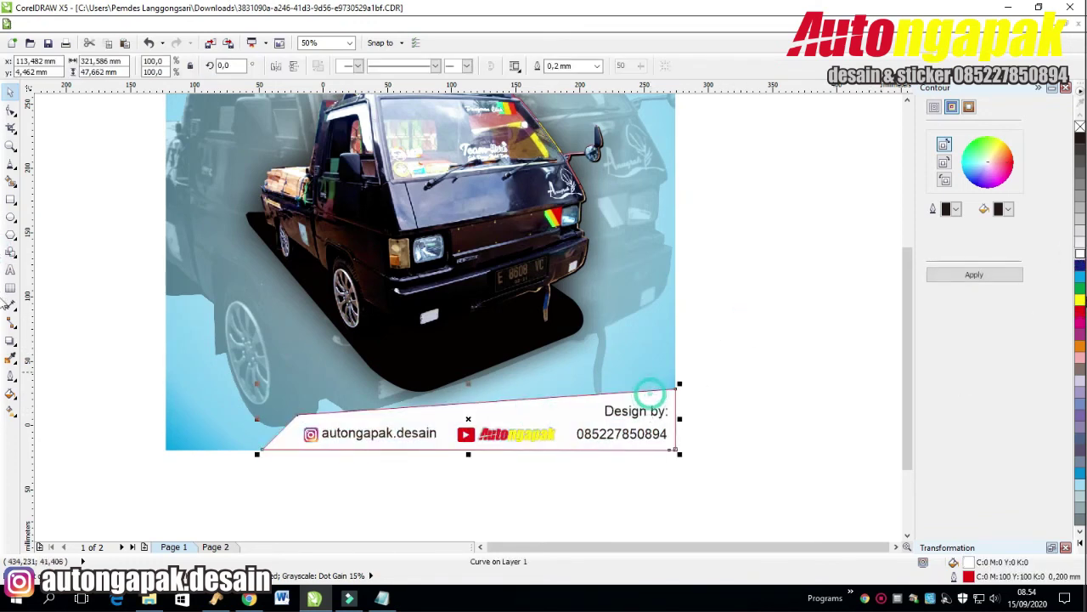
left_click(1080, 276)
left_click(1080, 288)
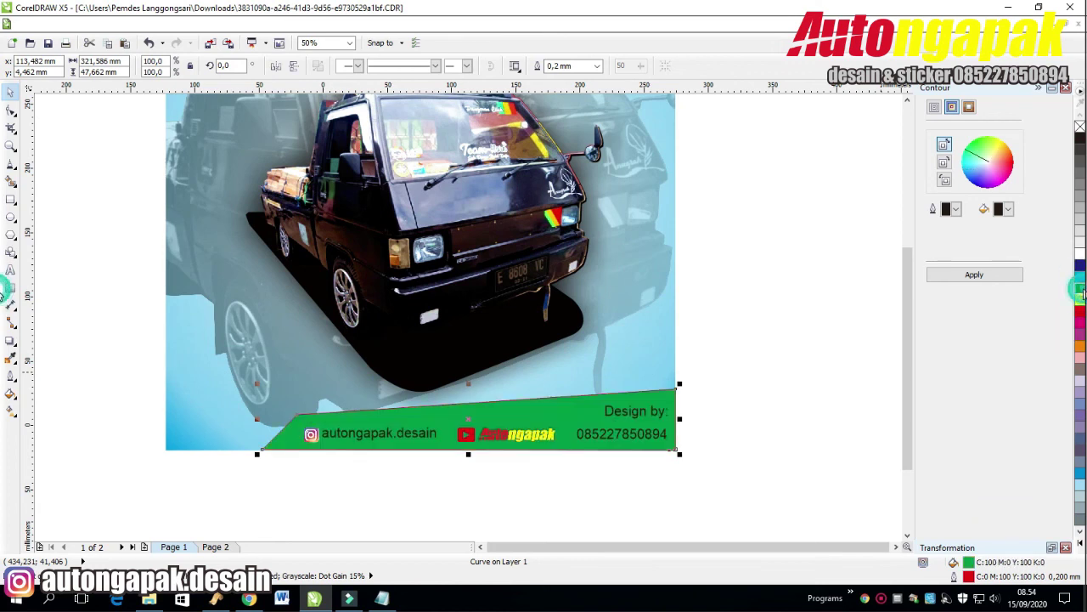
left_click(1081, 276)
left_click(739, 316)
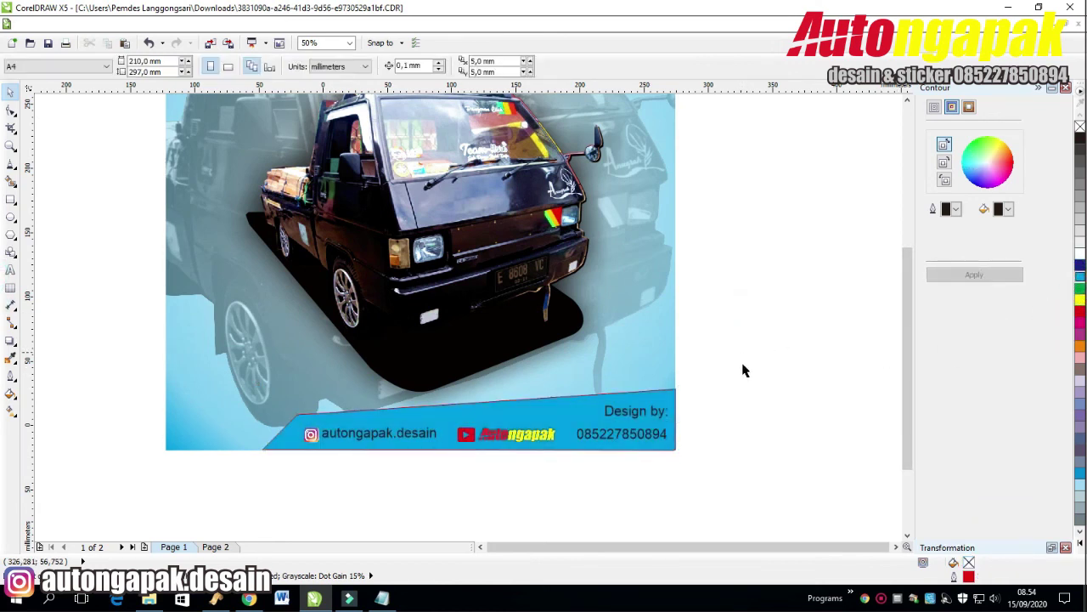
left_click(594, 448)
left_click(1080, 138)
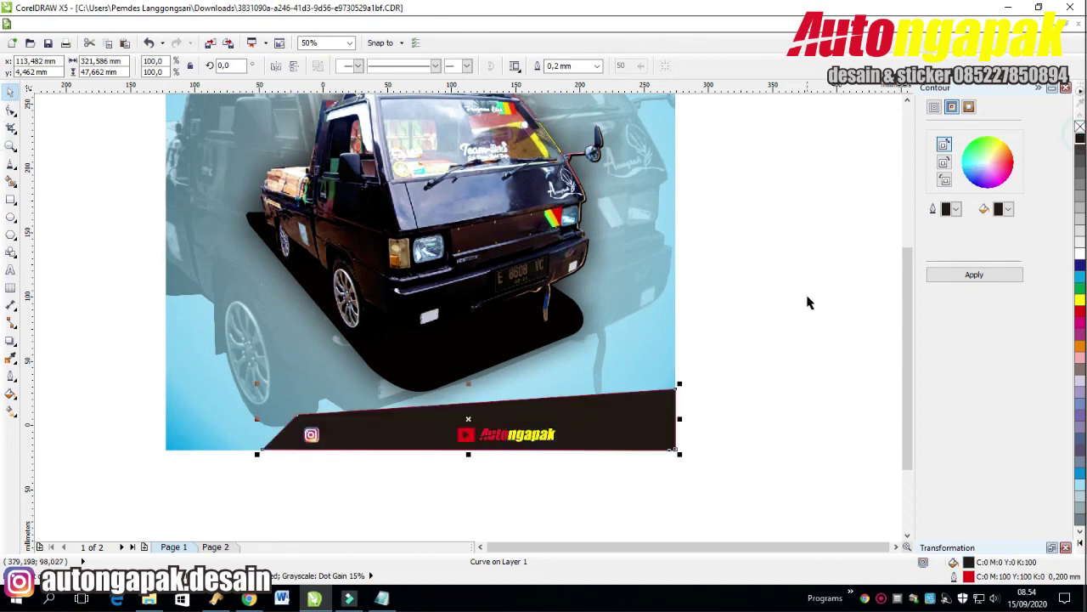
Make the Design by:, phone number and ungrouped Instagram handle texts white.
left_click_drag(561, 463, 728, 405)
left_click(1080, 254)
left_click(714, 335)
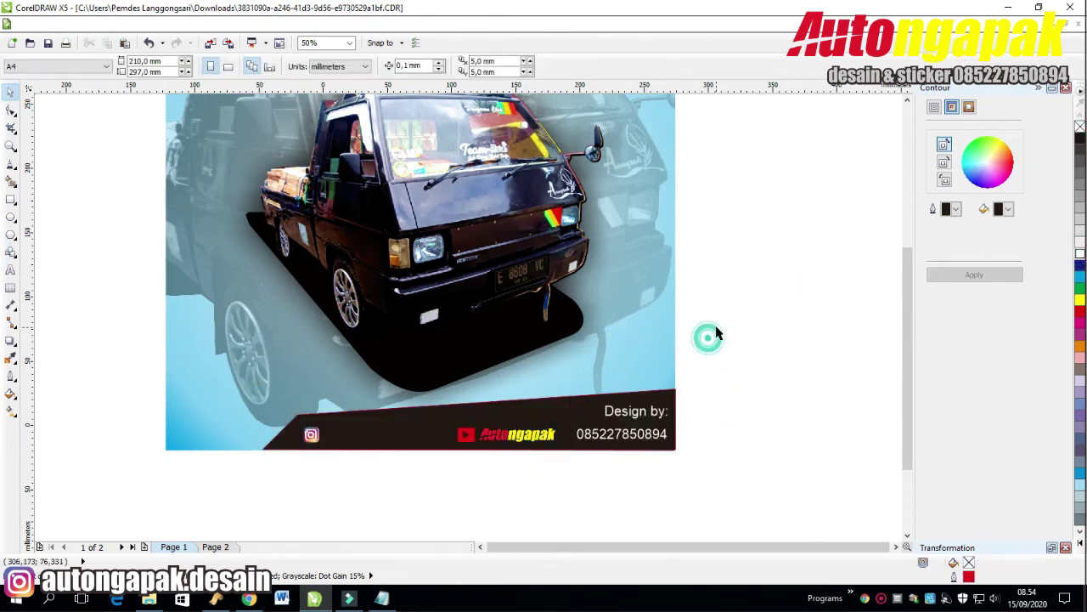
left_click(374, 434)
right_click(350, 439)
left_click(380, 434)
right_click(379, 437)
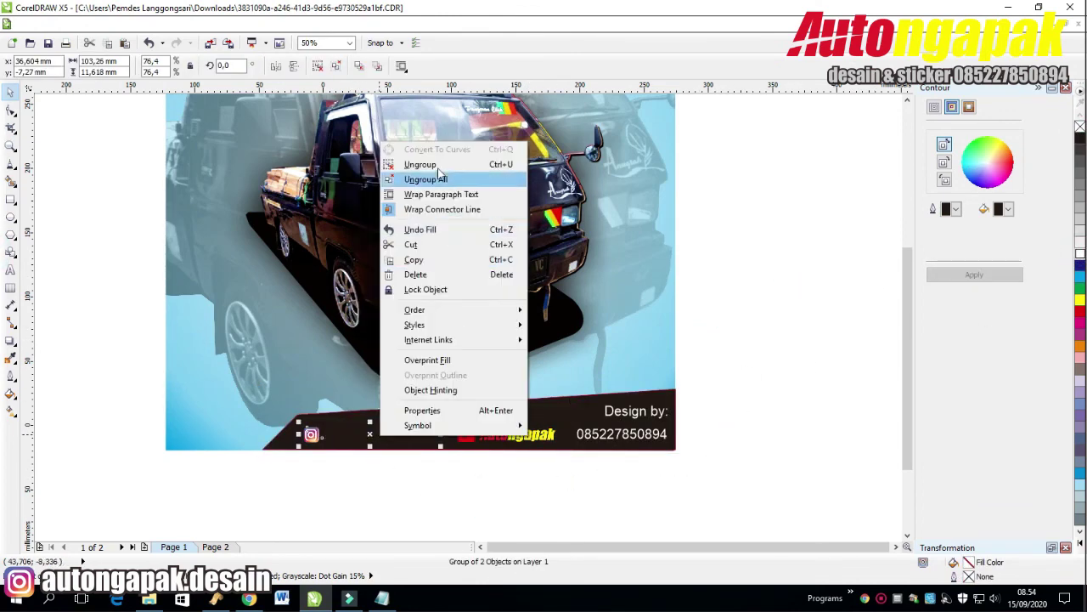
left_click(407, 177)
left_click(373, 434)
left_click(1083, 258)
left_click(728, 400)
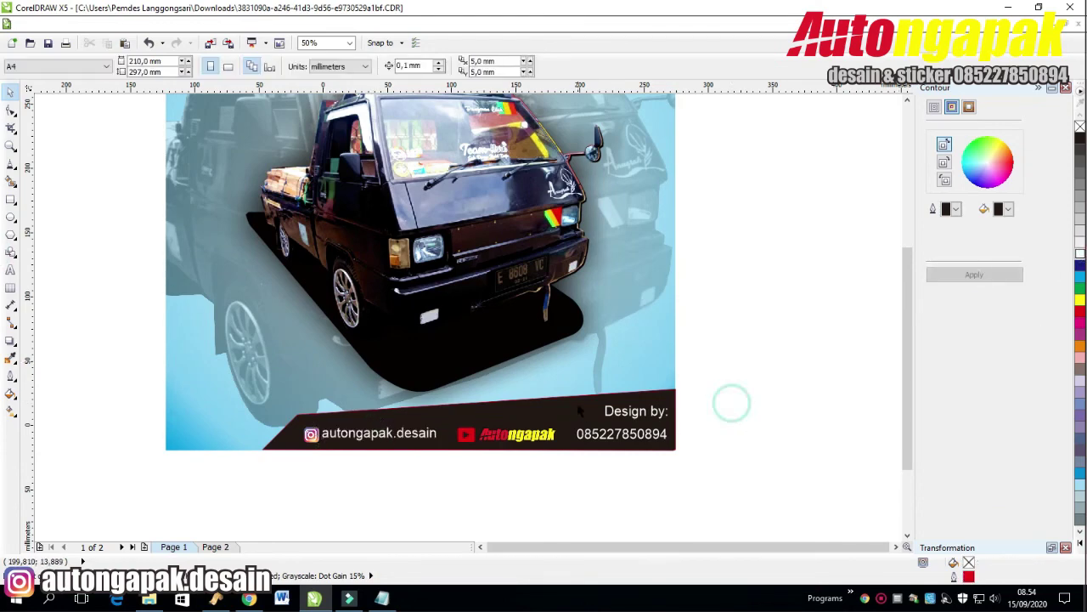
Set the black banner's outline width to None.
left_click(654, 397)
left_click(598, 67)
left_click(600, 66)
left_click(598, 66)
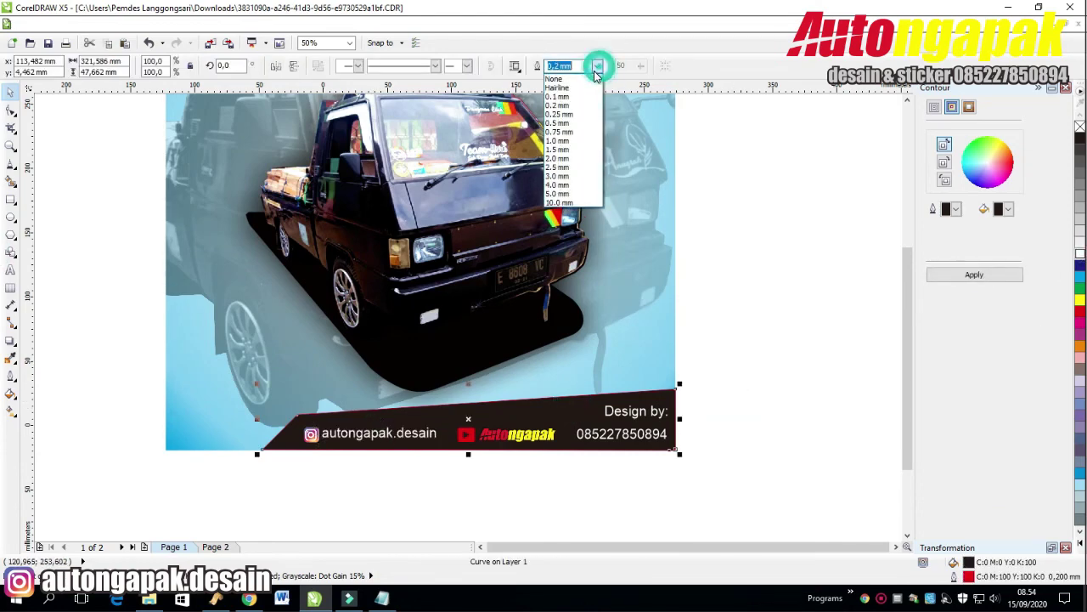
left_click(565, 79)
double_click(968, 569)
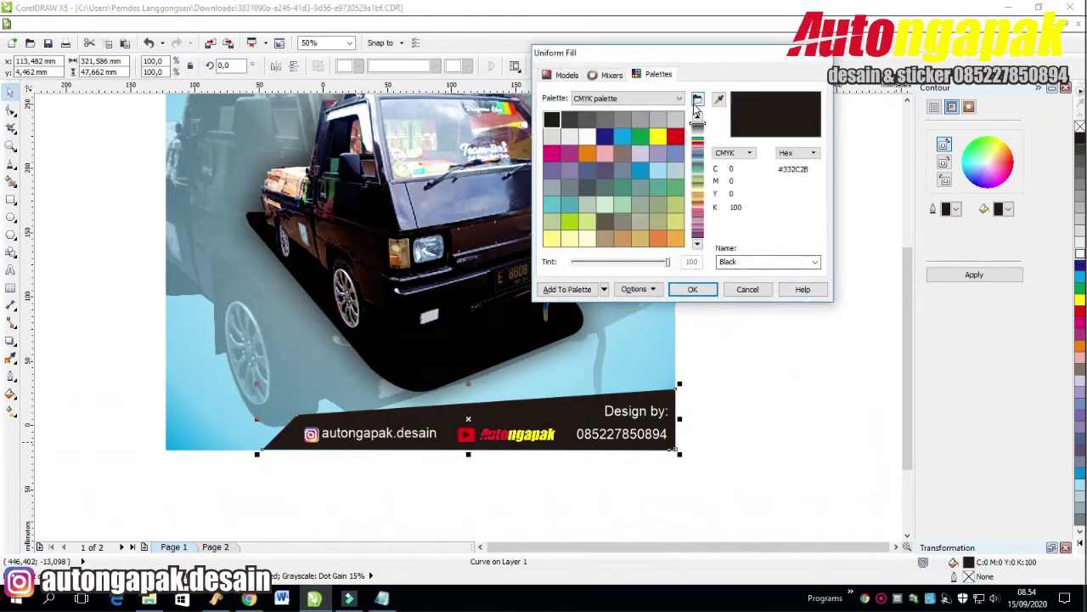
left_click(566, 71)
left_click(694, 289)
left_click(737, 319)
Zoom out to view the whole poster with its new footer banner.
scroll(737, 319, "down", 2)
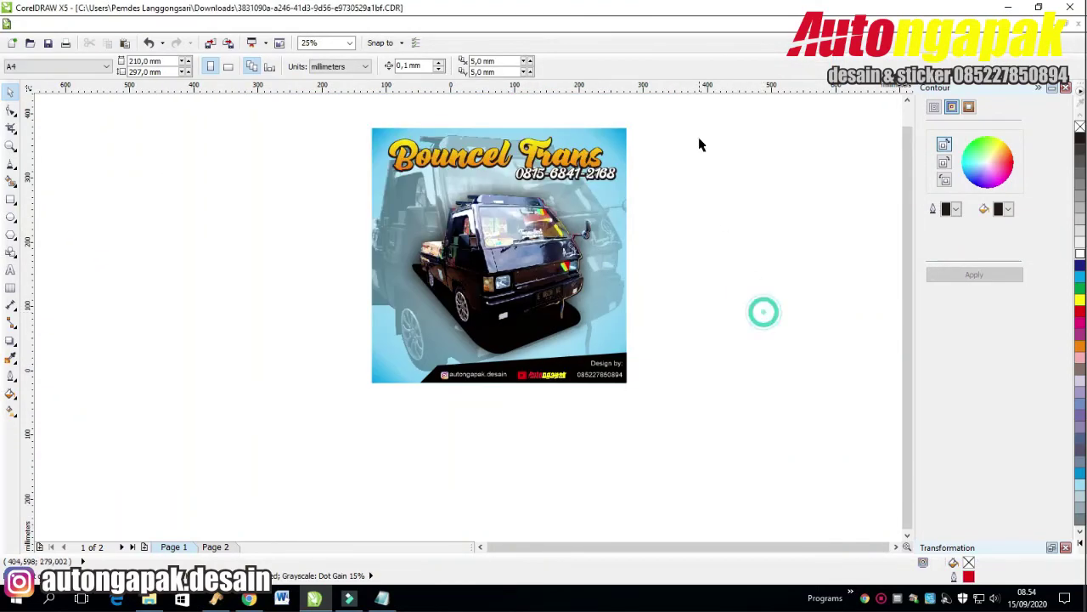
left_click_drag(697, 109, 227, 474)
left_click(271, 384)
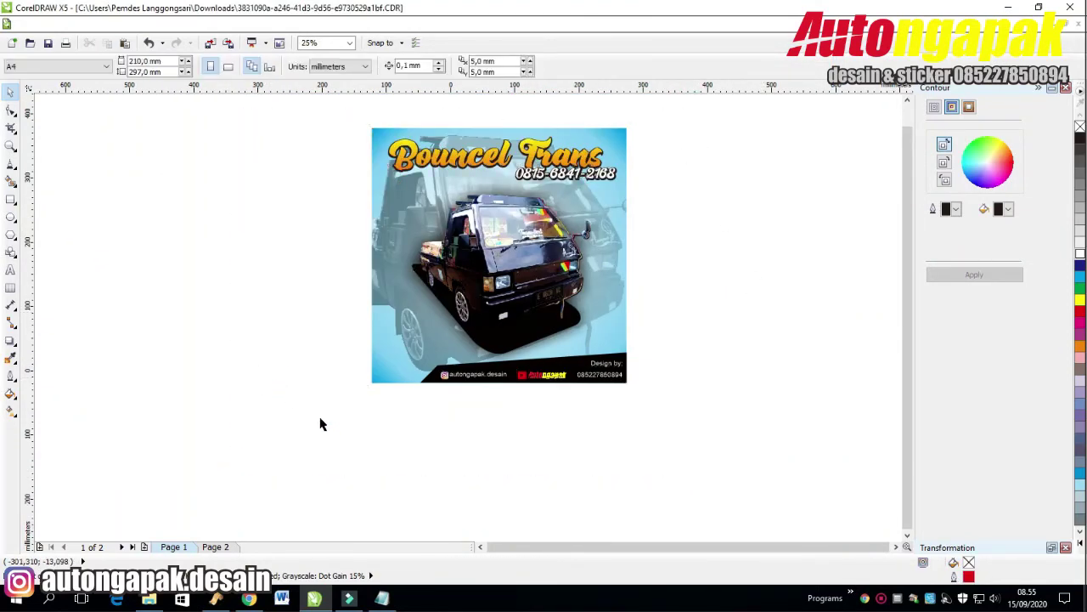